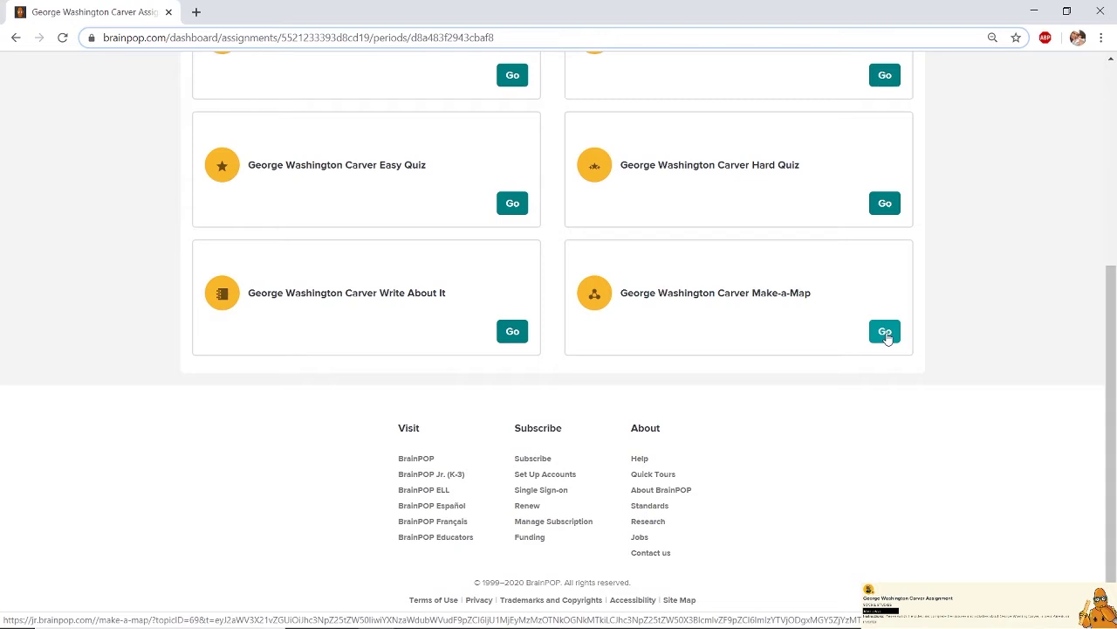
Step: Open the George Washington Carver Make-a-Map activity and start from the most recent map
left_click(886, 333)
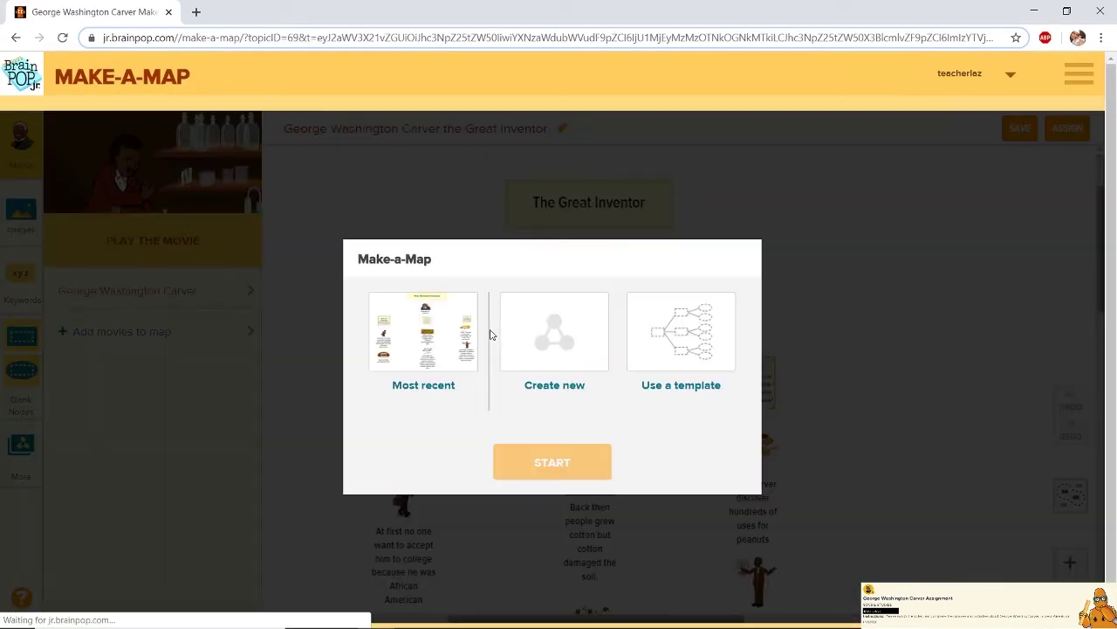
left_click(426, 332)
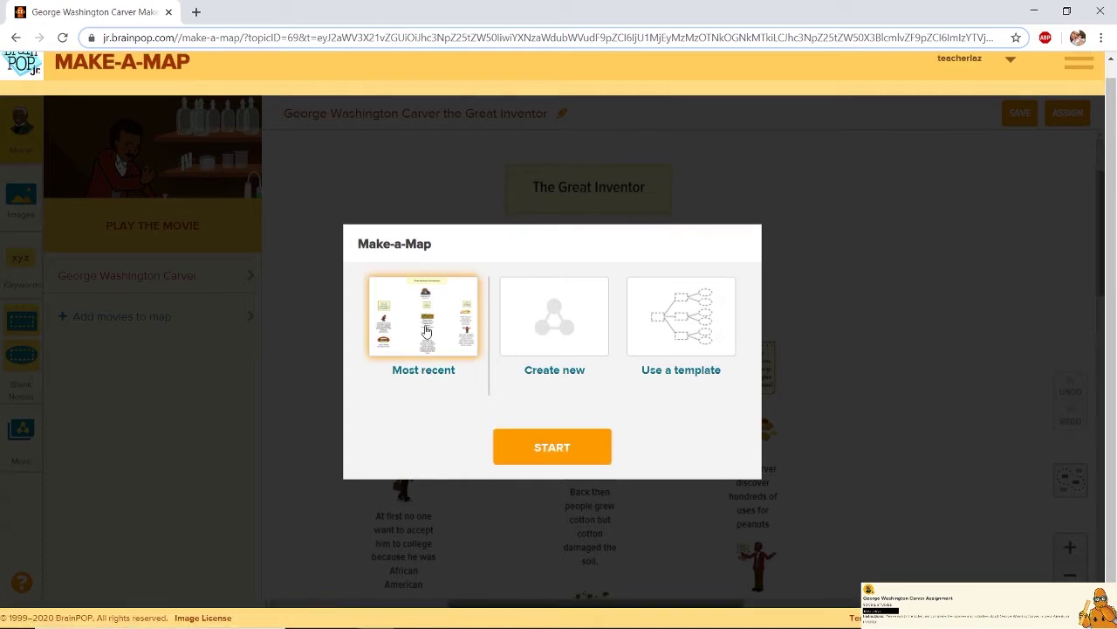
left_click(576, 450)
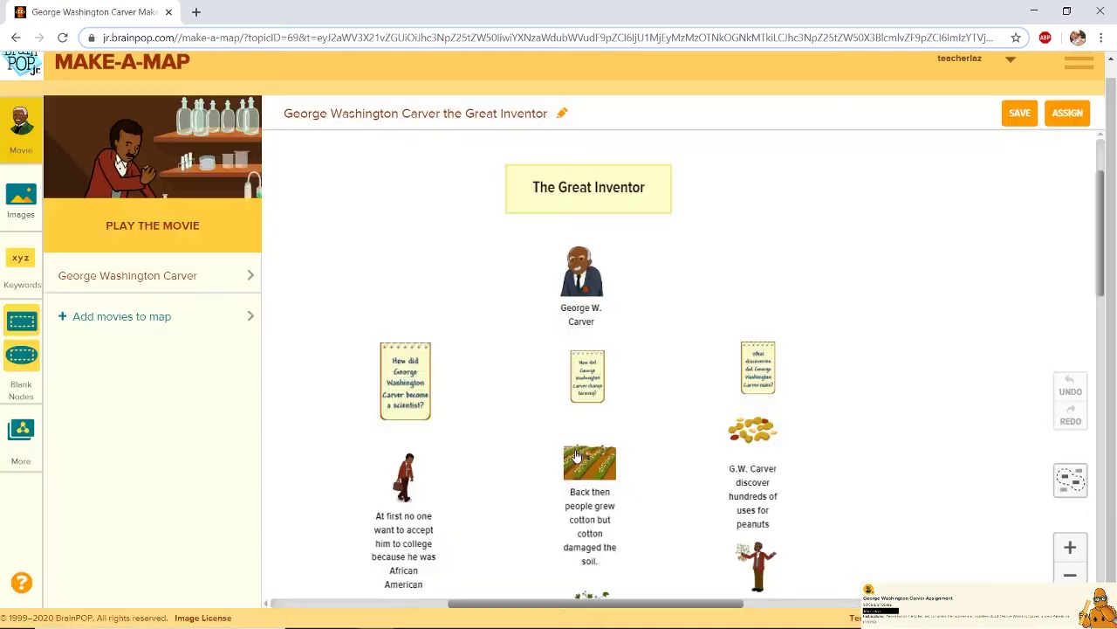
Step: Examine the nodes of the example map about The Great Inventor and the images available for it
scroll(620, 349, "down", 2)
scroll(623, 351, "up", 2)
scroll(663, 282, "down", 1)
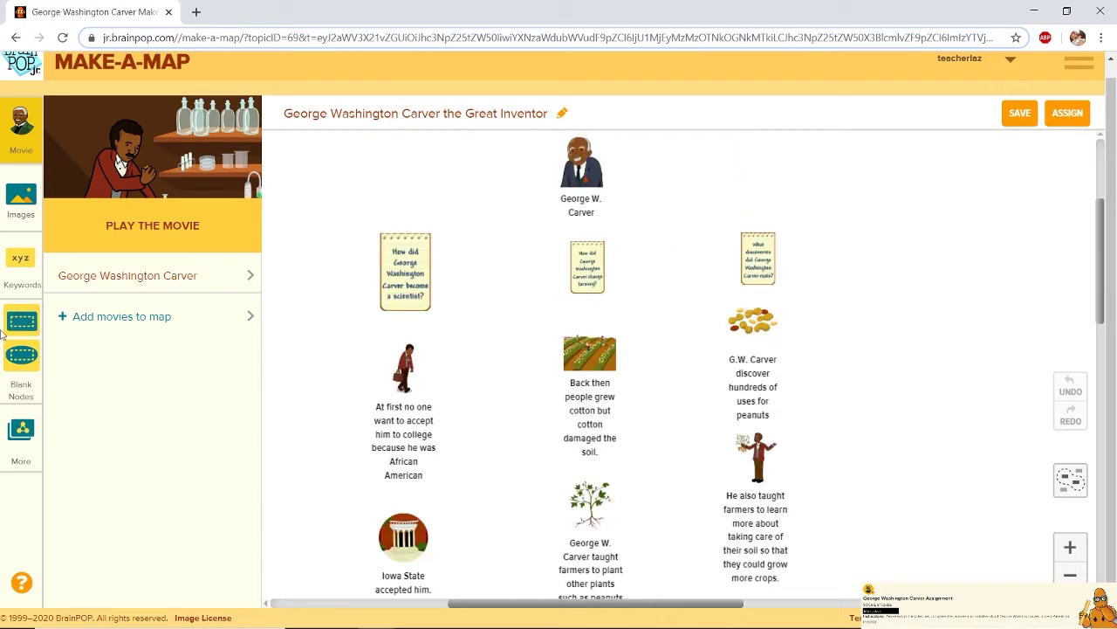
left_click(21, 201)
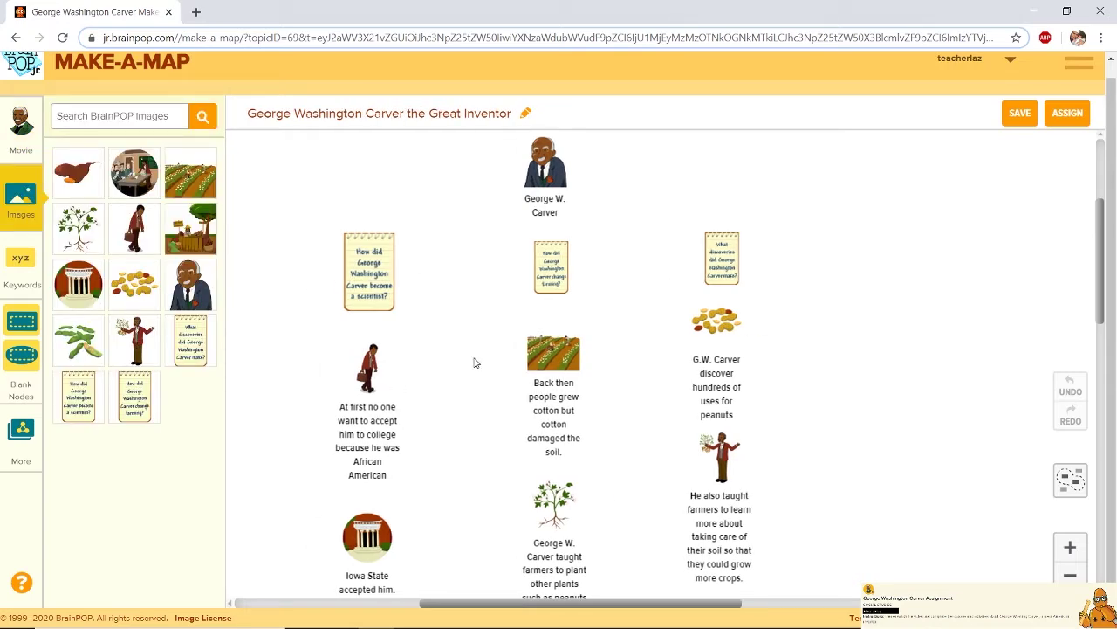
scroll(467, 371, "down", 2)
scroll(458, 379, "up", 1)
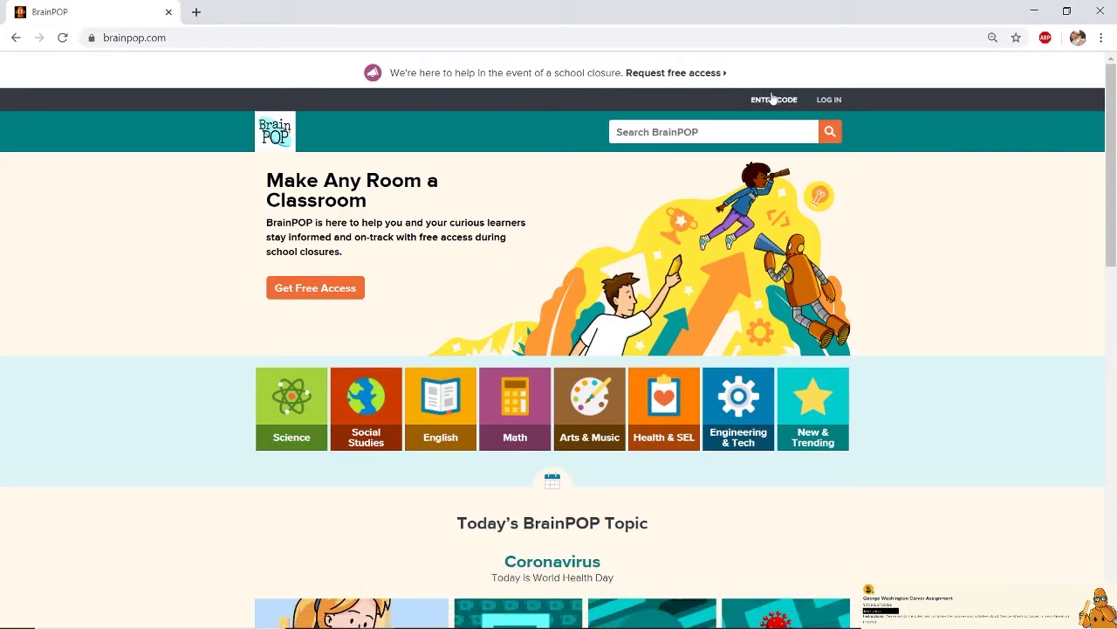
Step: Log in to BrainPOP with the prefilled student account and look over the home page
left_click(828, 101)
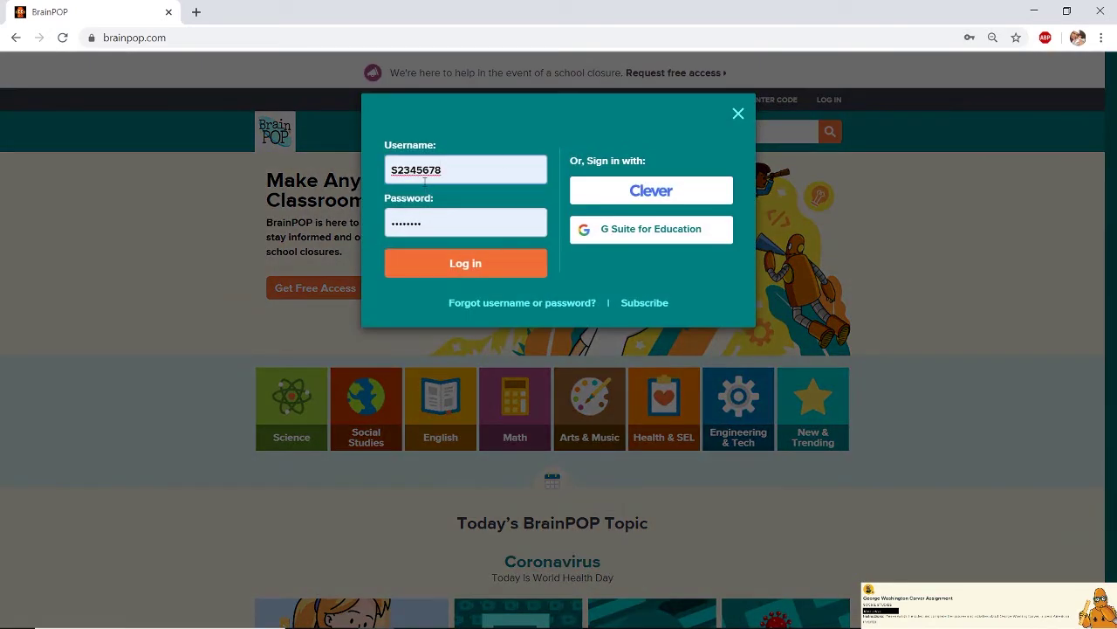
left_click(444, 265)
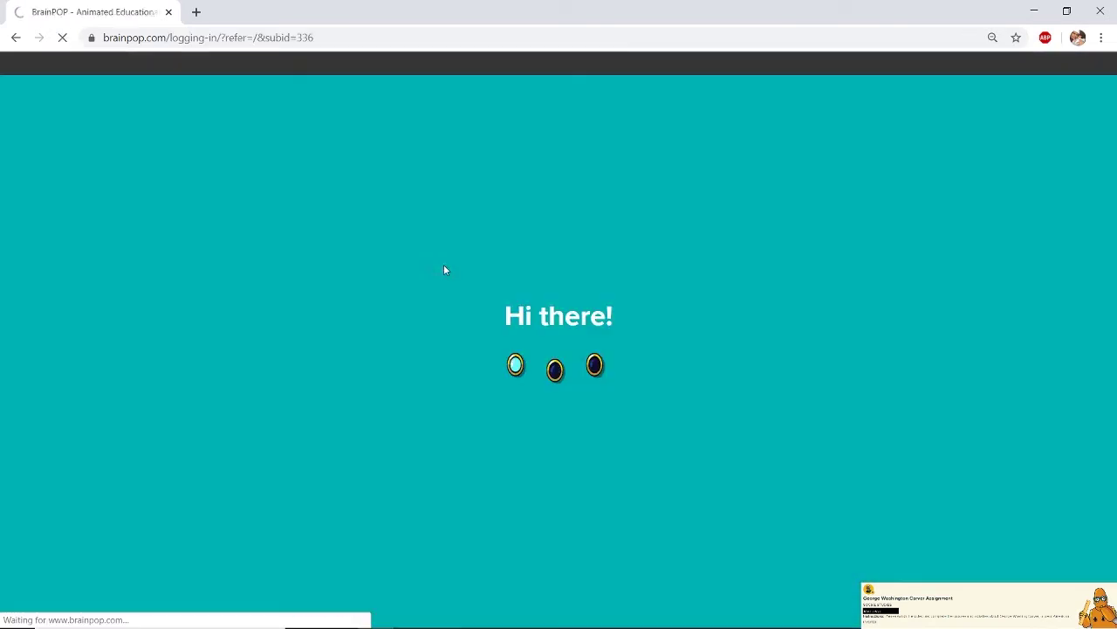
scroll(444, 344, "down", 3)
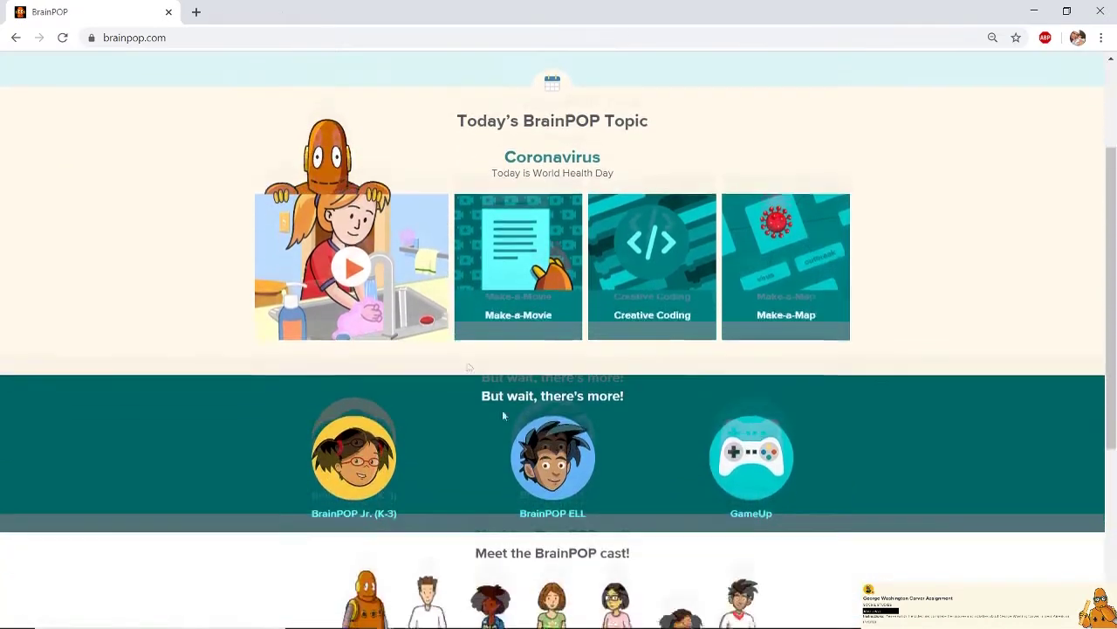
scroll(453, 219, "up", 3)
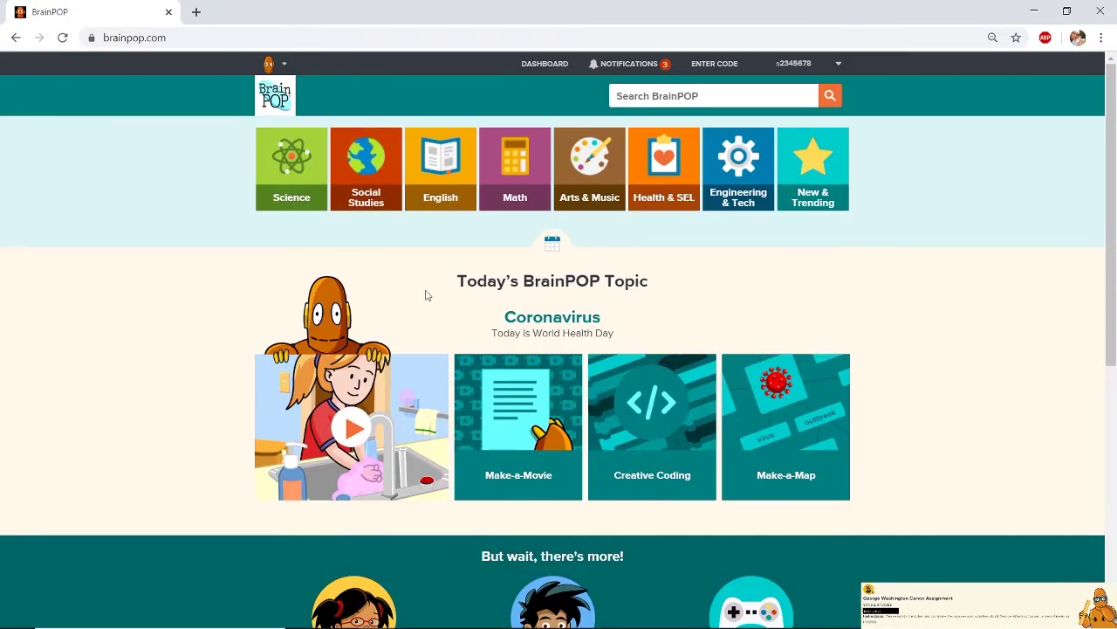
Step: Open the George Washington Carver Assignment from the student's current assignments on the dashboard
left_click(536, 66)
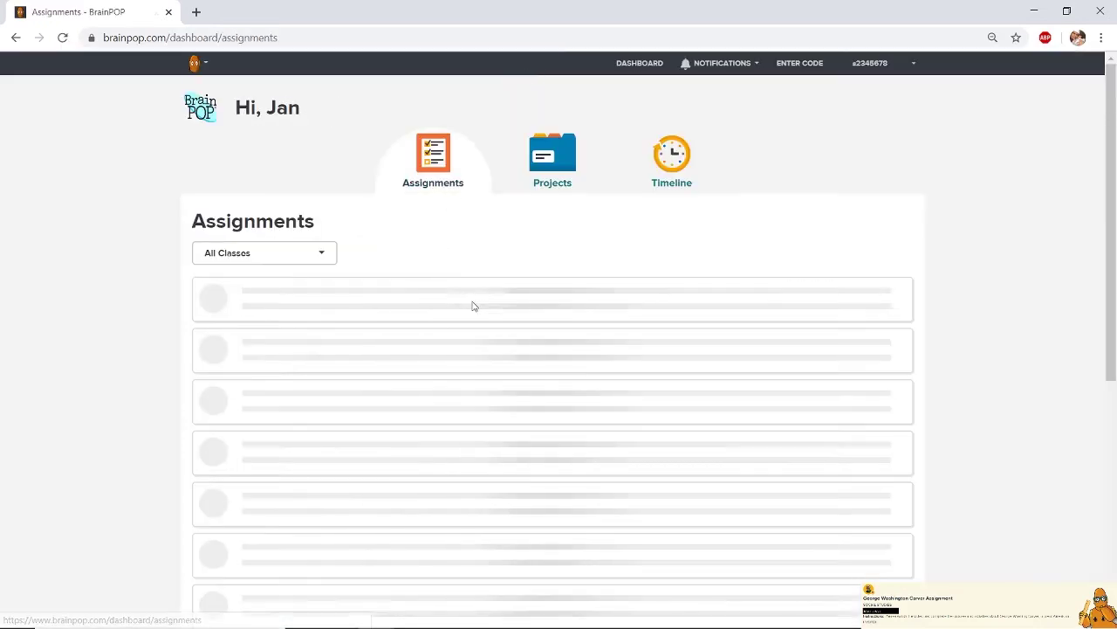
scroll(469, 291, "down", 1)
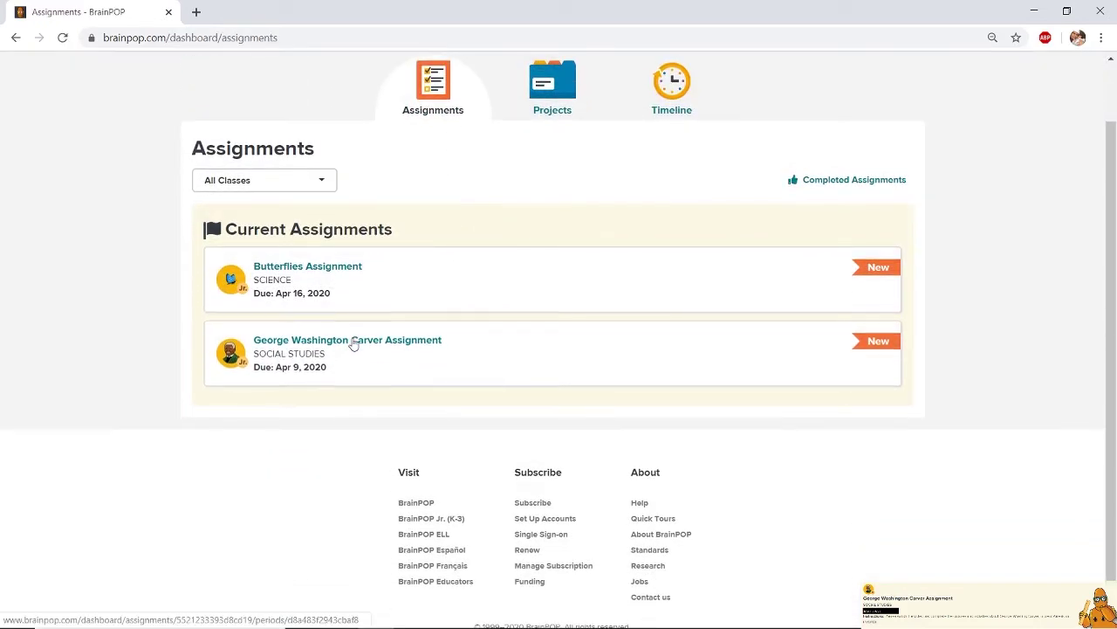
left_click(353, 341)
Step: Open the assignment's George Washington Carver Make-a-Map activity and start a new blank map
scroll(443, 258, "down", 3)
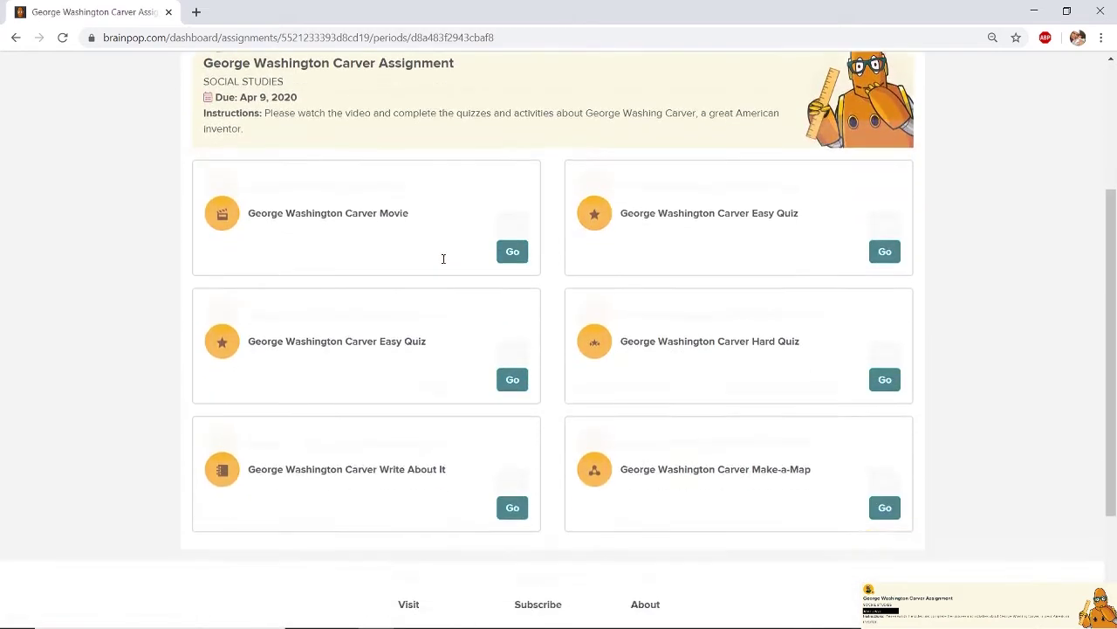
scroll(444, 259, "down", 2)
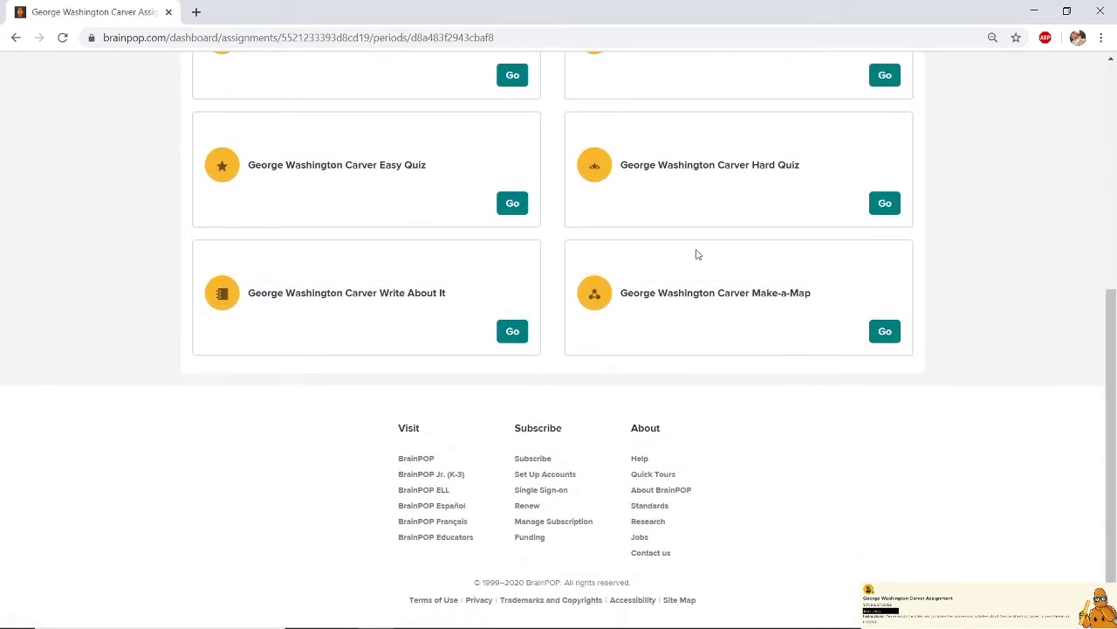
left_click(887, 332)
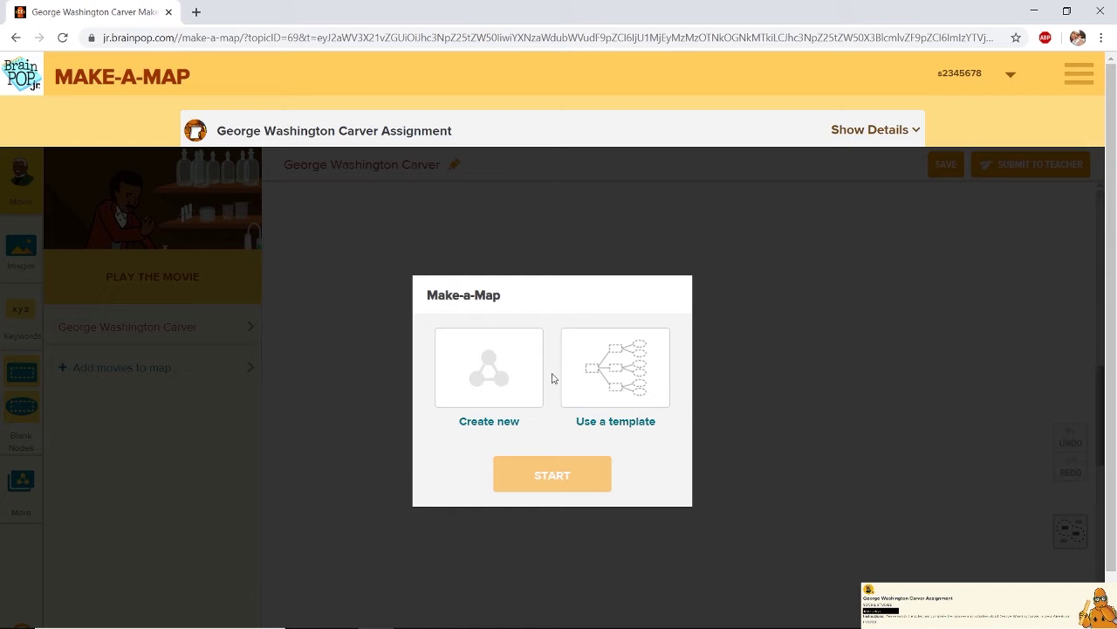
left_click(499, 396)
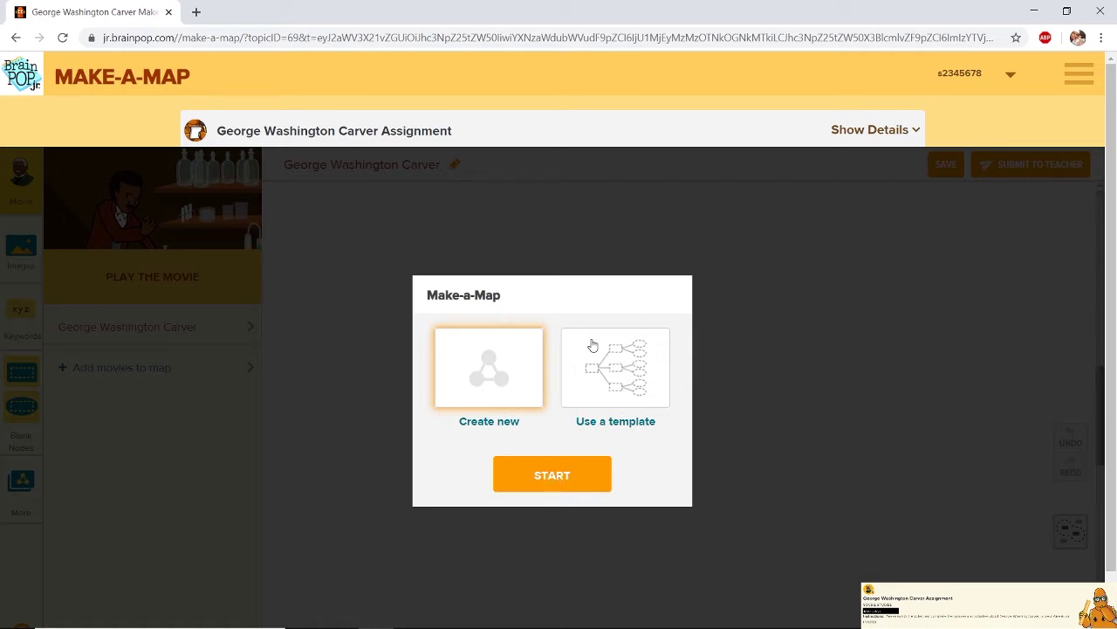
left_click(537, 468)
scroll(331, 331, "down", 3)
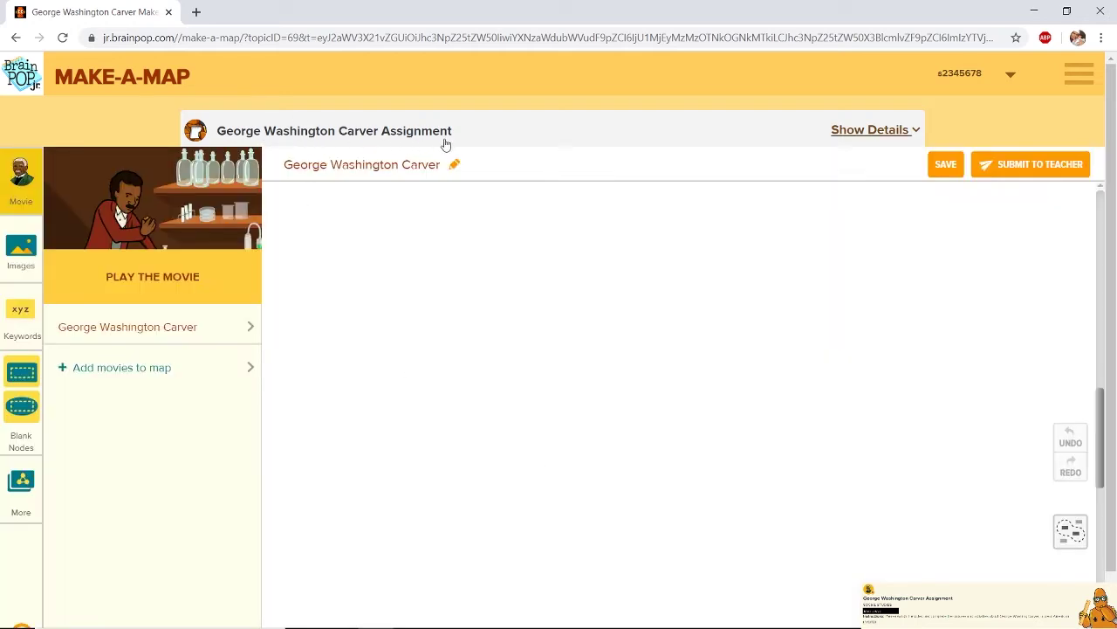
scroll(37, 385, "down", 1)
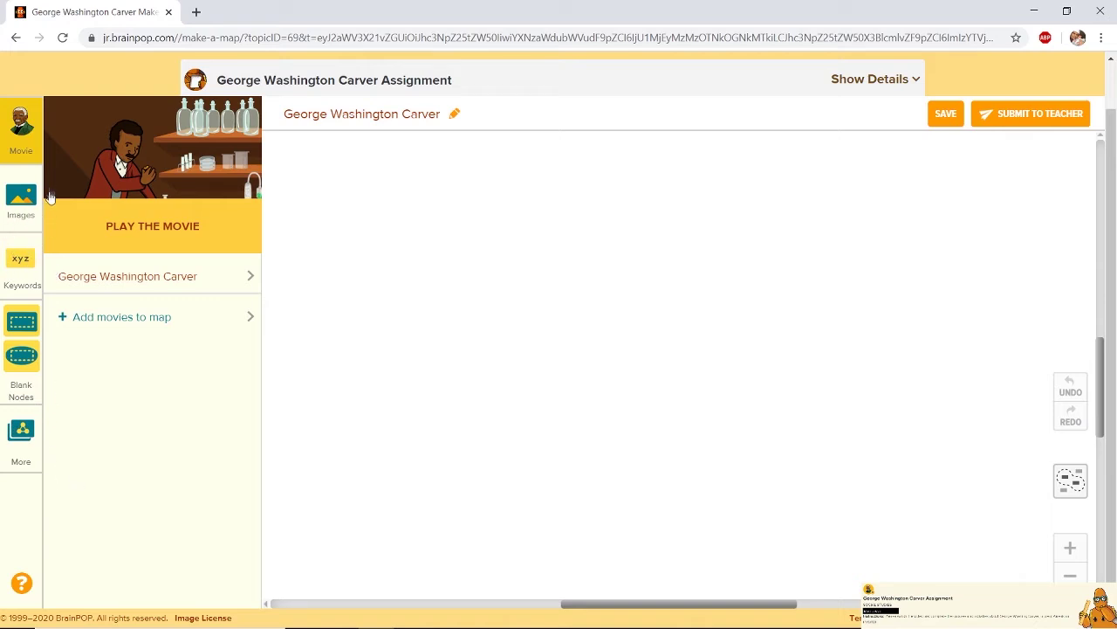
Step: Play the George Washington Carver movie briefly inside the map editor, pause it and hide the movie
left_click(20, 129)
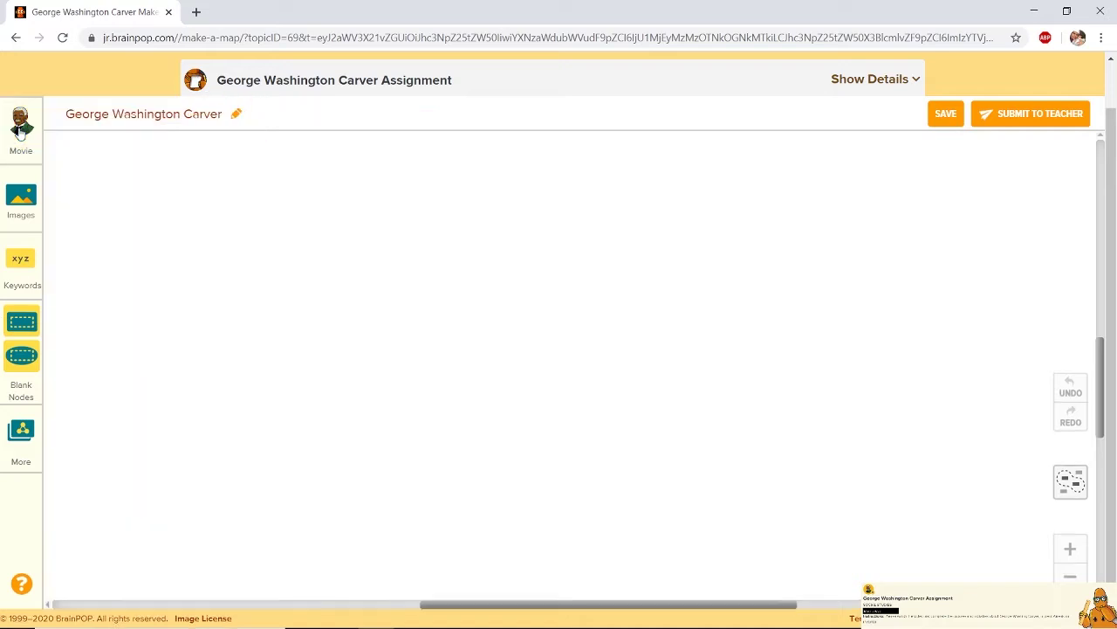
left_click(19, 129)
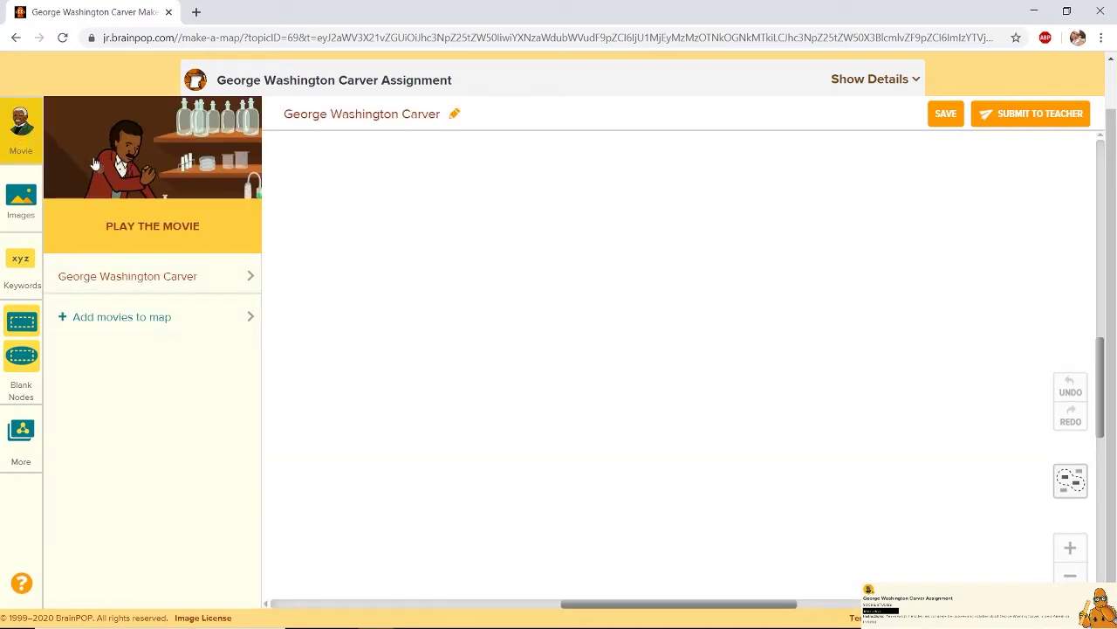
left_click(151, 163)
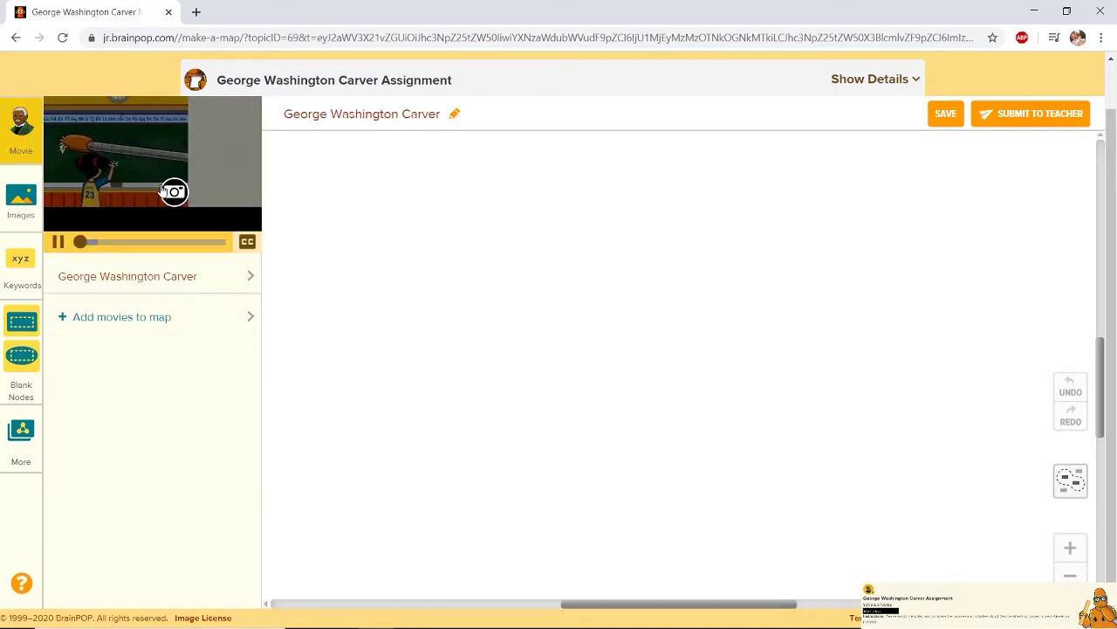
left_click(131, 150)
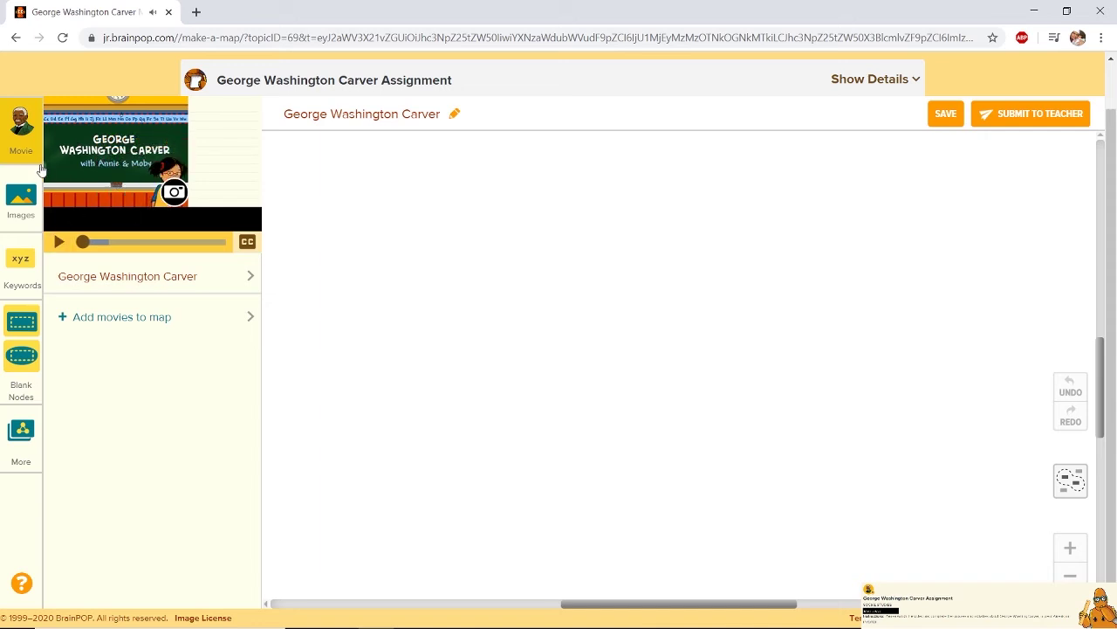
left_click(23, 124)
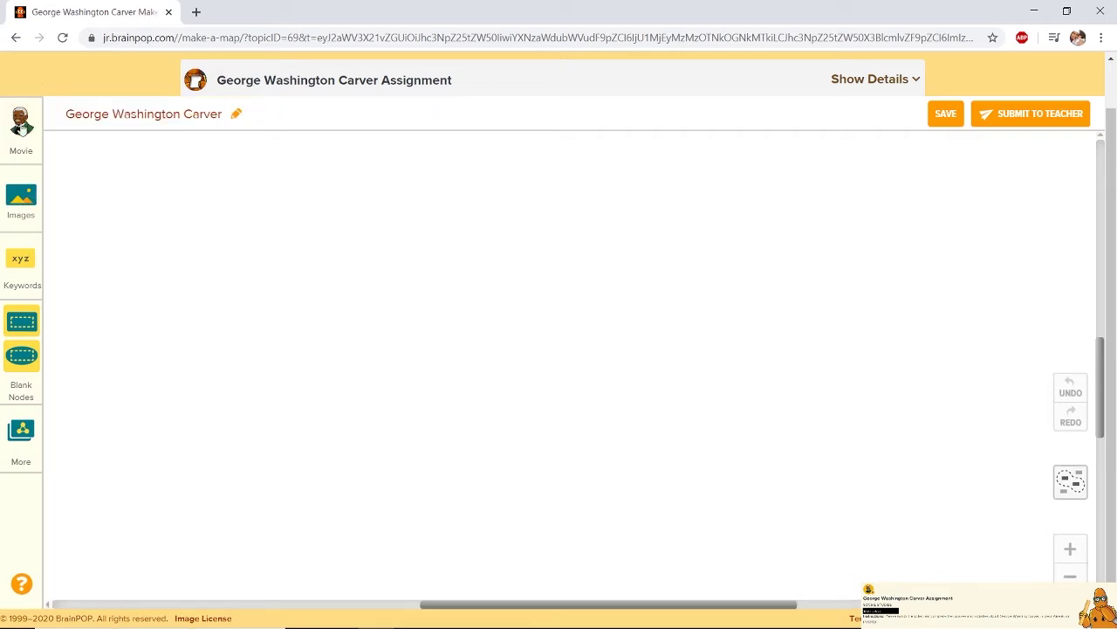
Step: View the images and the keywords offered for building the map
left_click(19, 203)
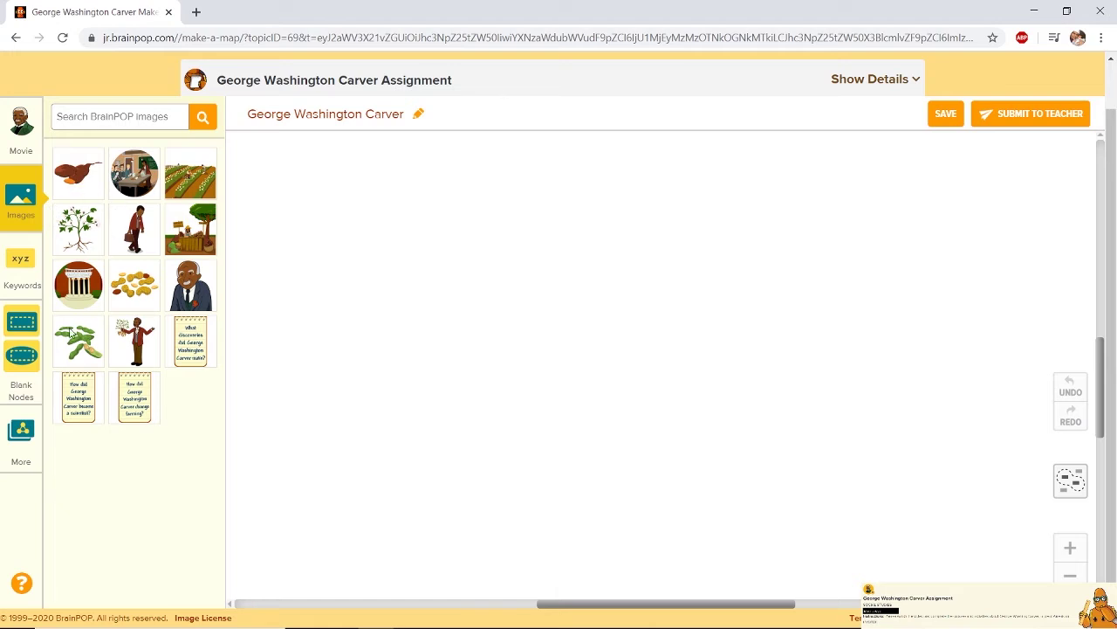
left_click(19, 267)
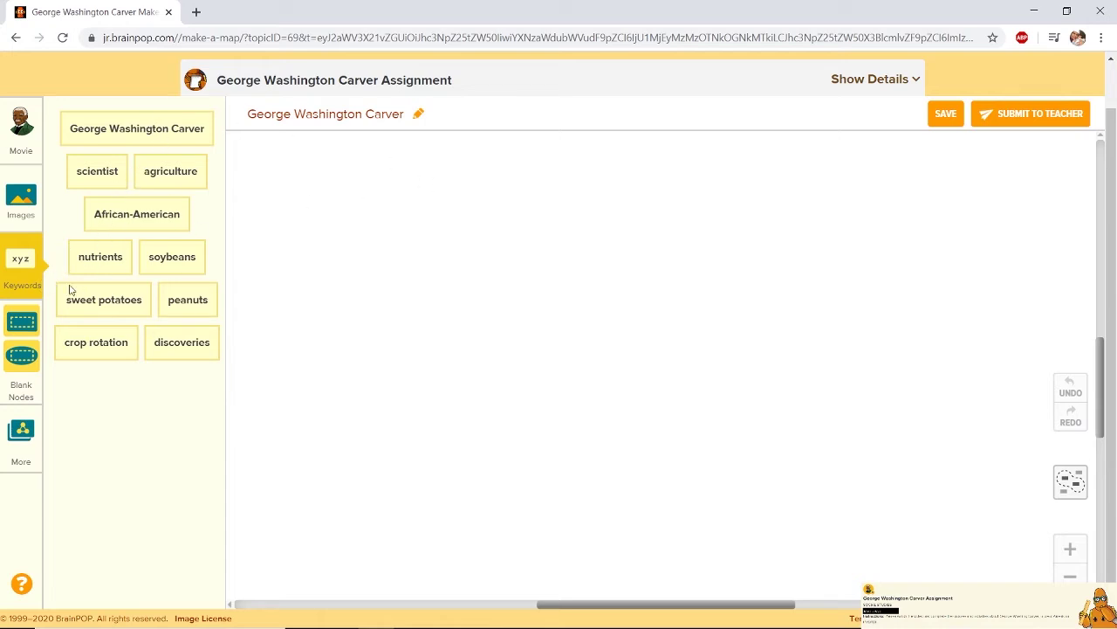
Step: Add a rectangular blank node, move it further into the canvas, view its colour options and delete it
left_click(22, 324)
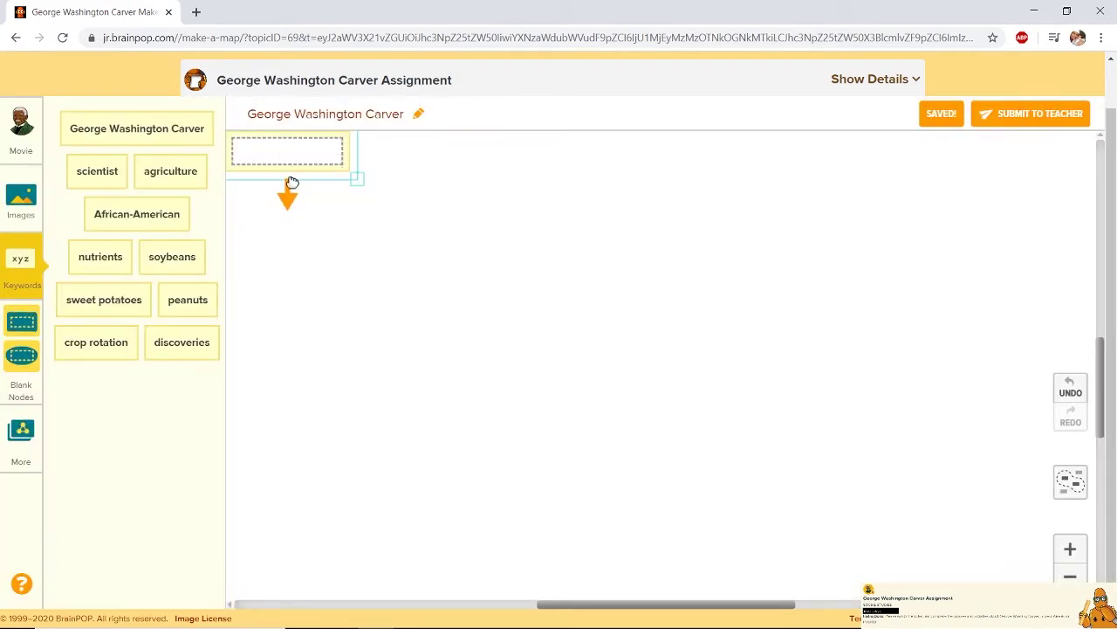
left_click_drag(354, 172, 481, 321)
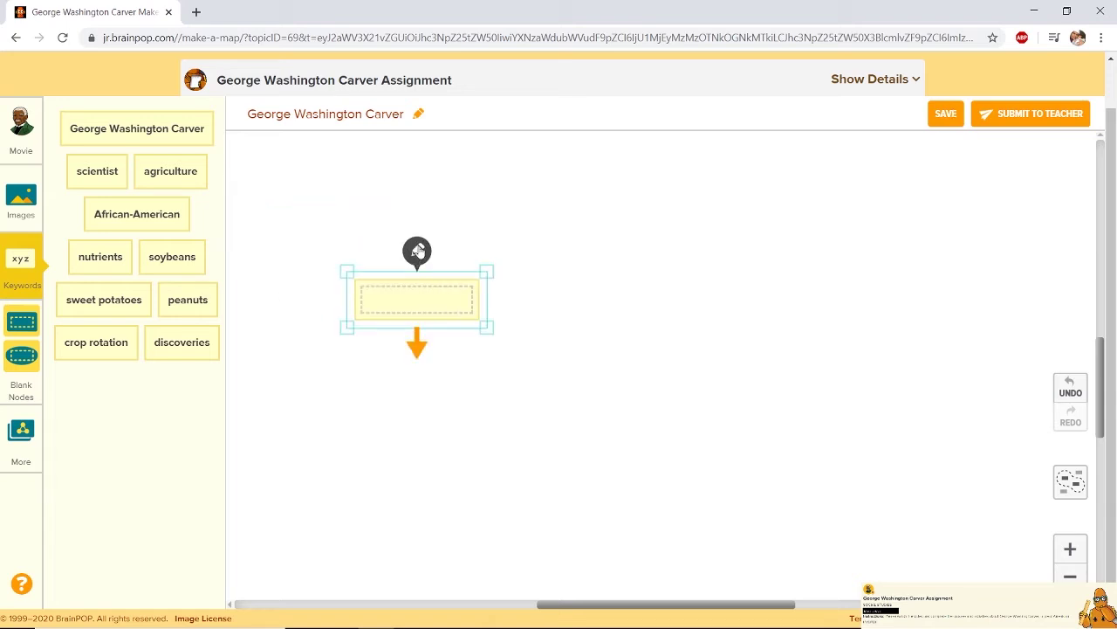
left_click(417, 252)
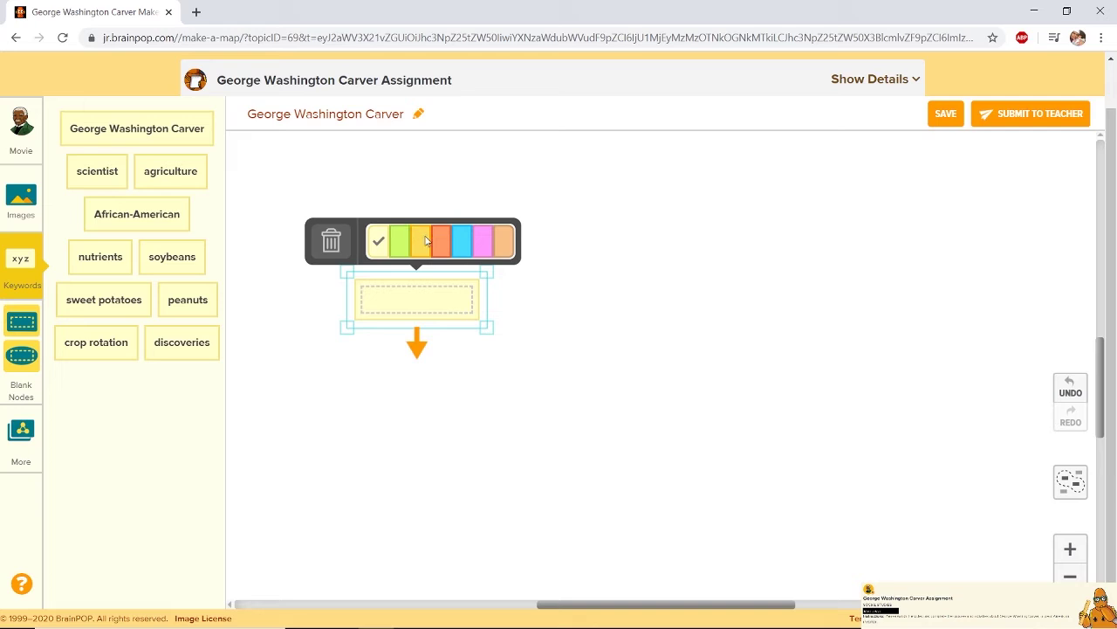
left_click(426, 240)
left_click(332, 240)
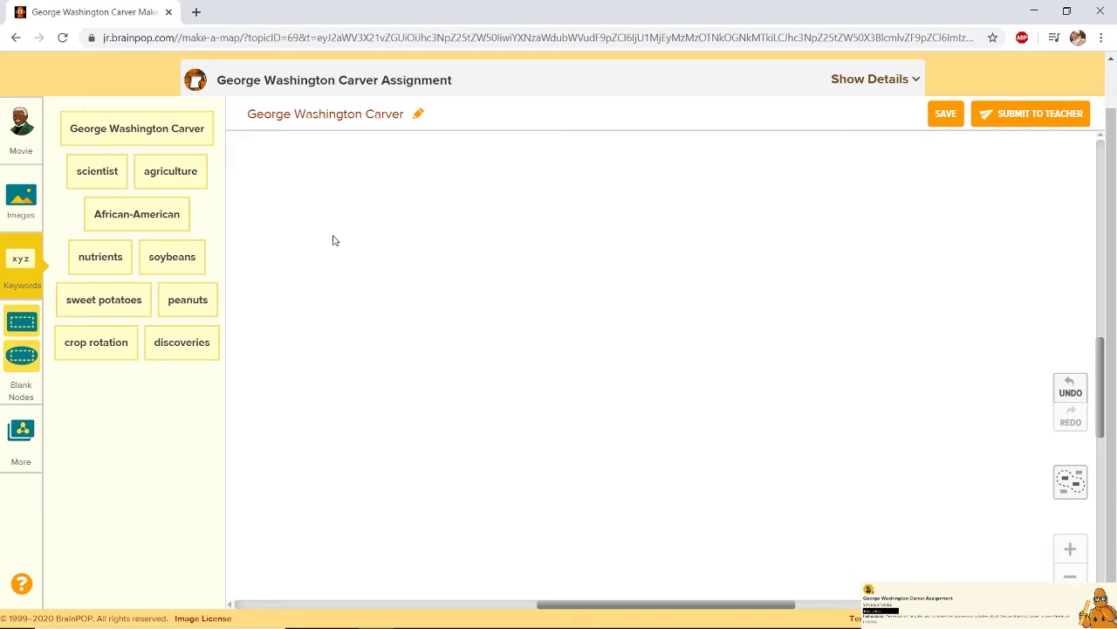
Step: Add an oval blank node, move it further into the canvas and delete it
left_click(26, 360)
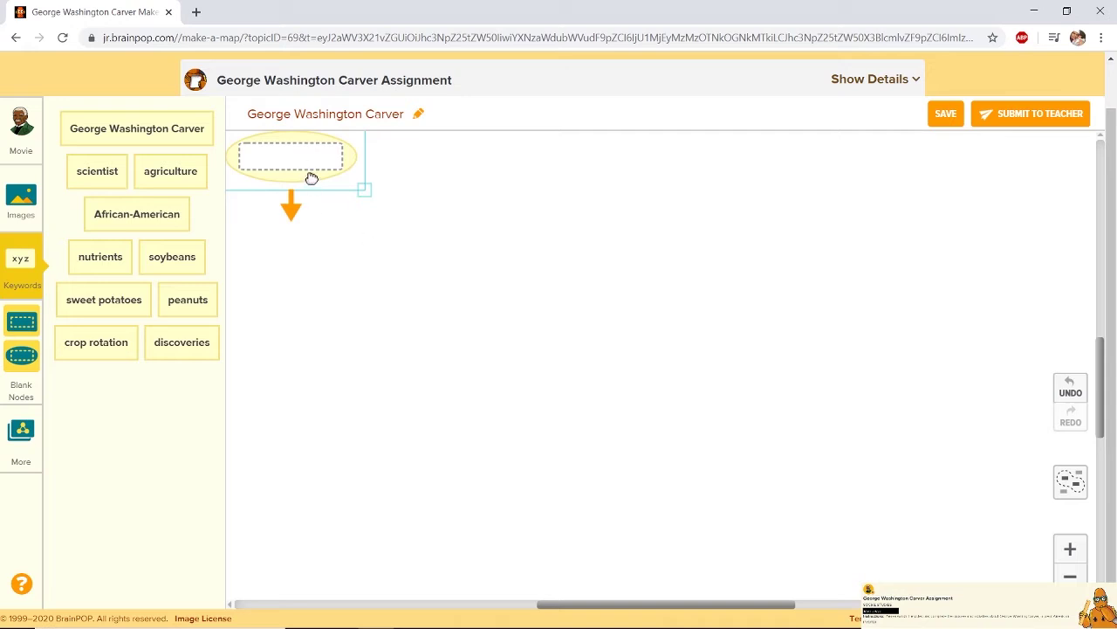
left_click_drag(309, 177, 403, 327)
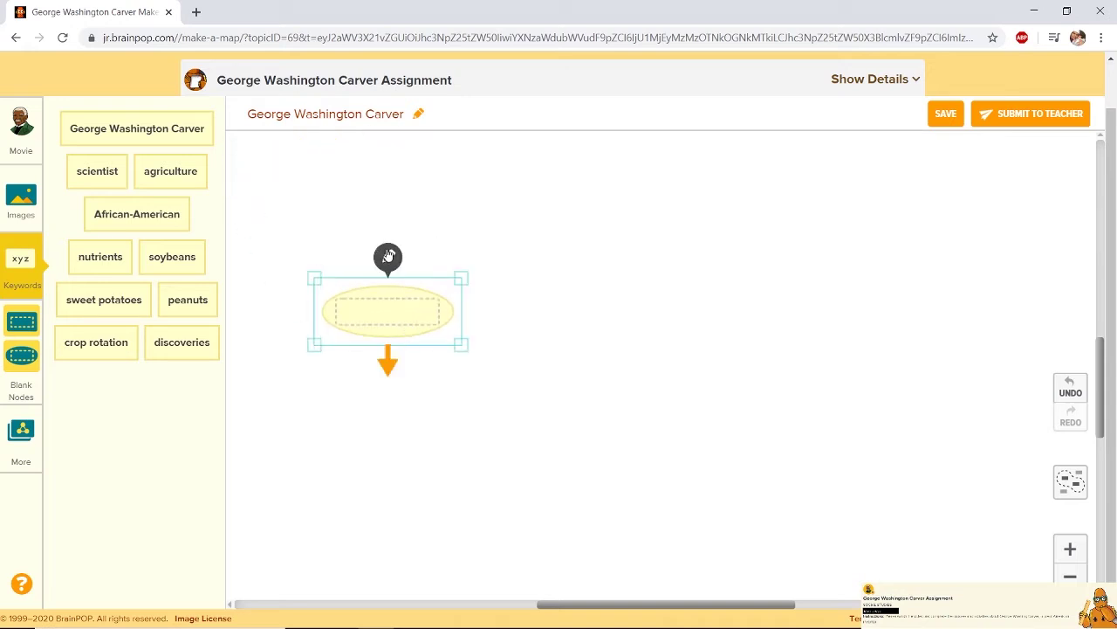
left_click(388, 256)
left_click(299, 246)
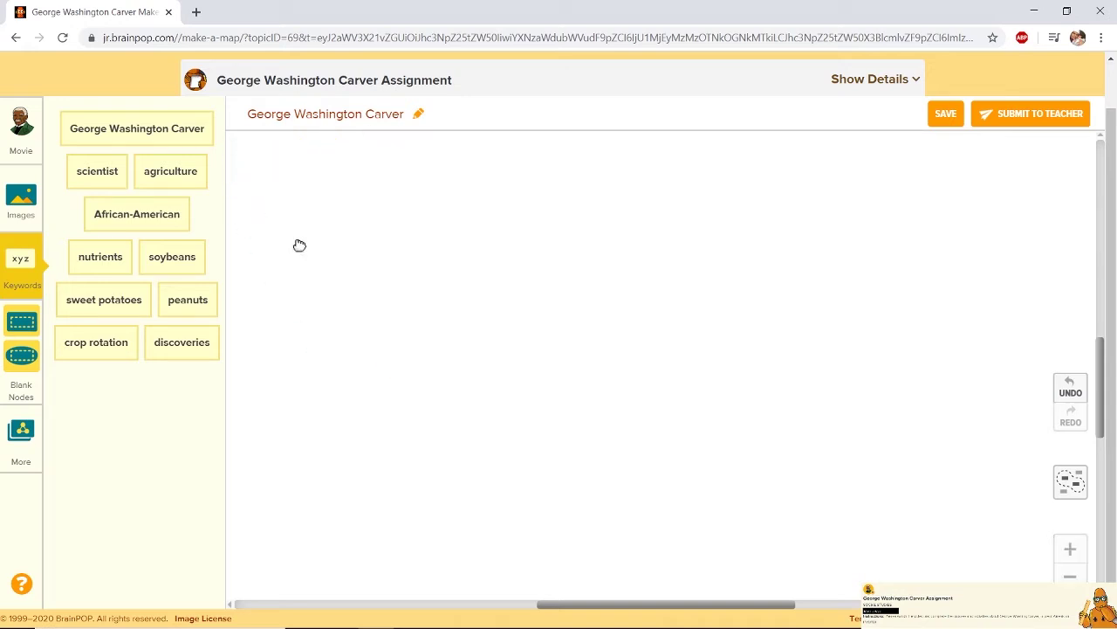
Step: Look through the map templates among the additional map options and close the template list
left_click(23, 439)
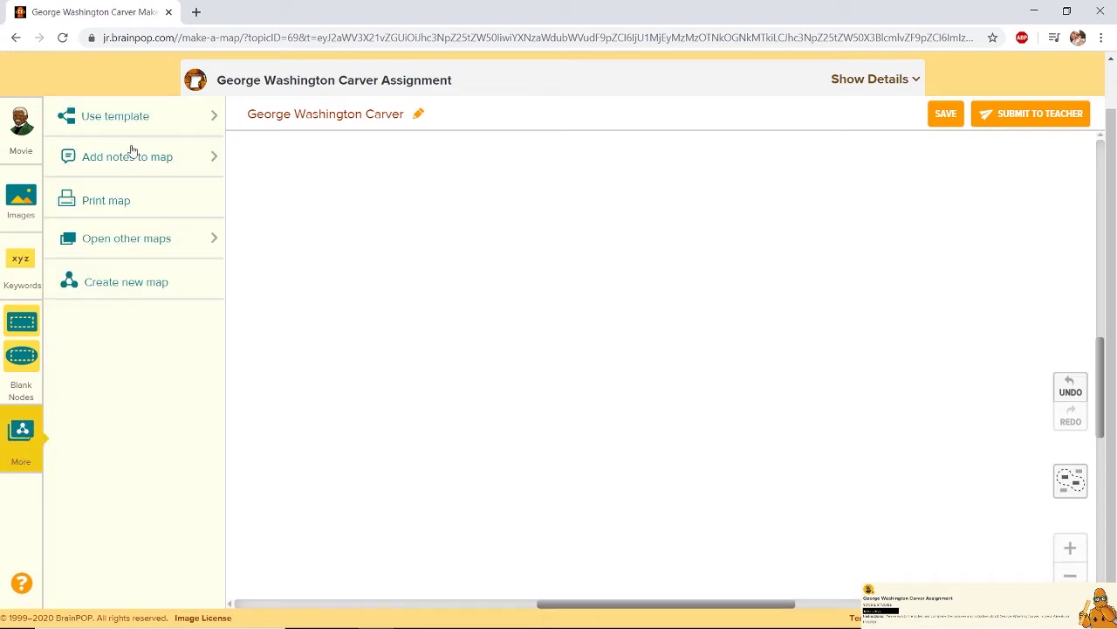
left_click(210, 120)
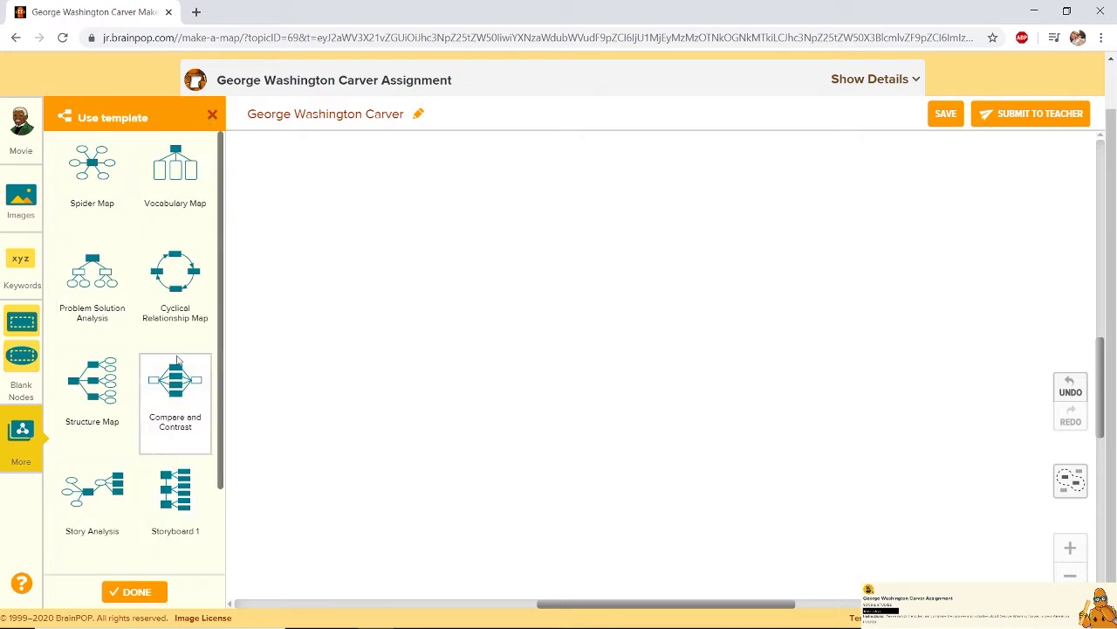
left_click(213, 117)
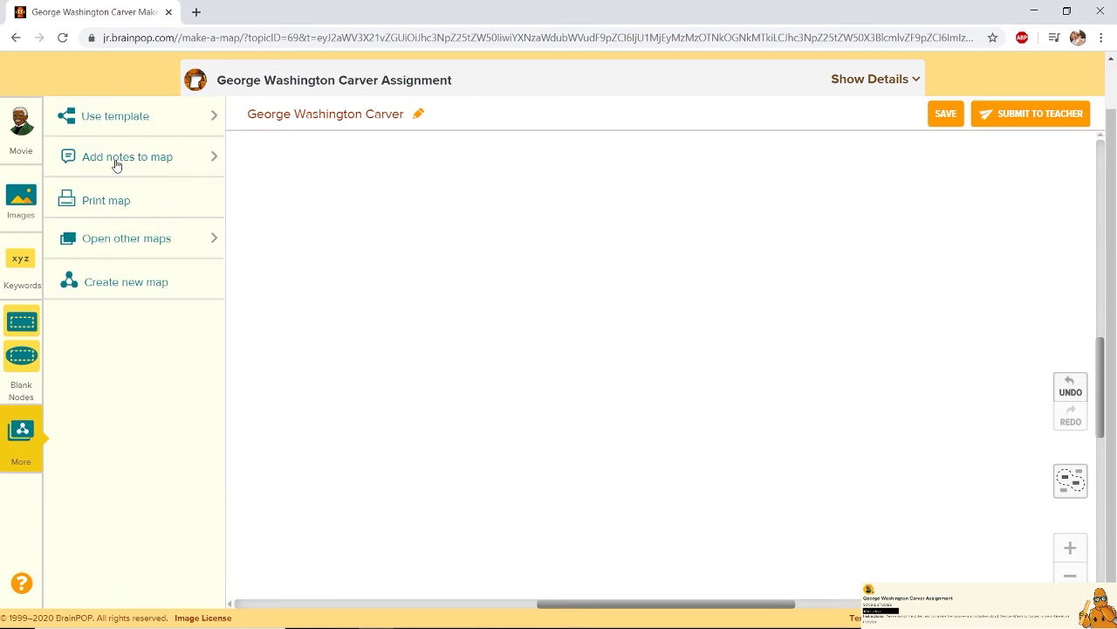
Step: View the notes, other-maps and new-map options among the additional map options, closing each without entering anything
left_click(189, 159)
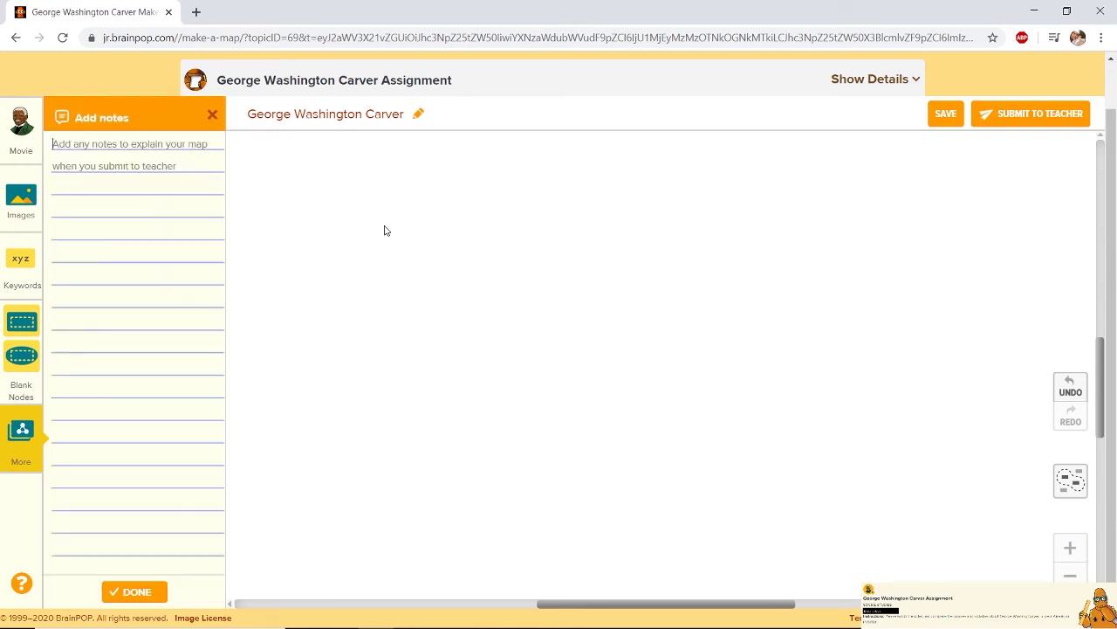
left_click(214, 117)
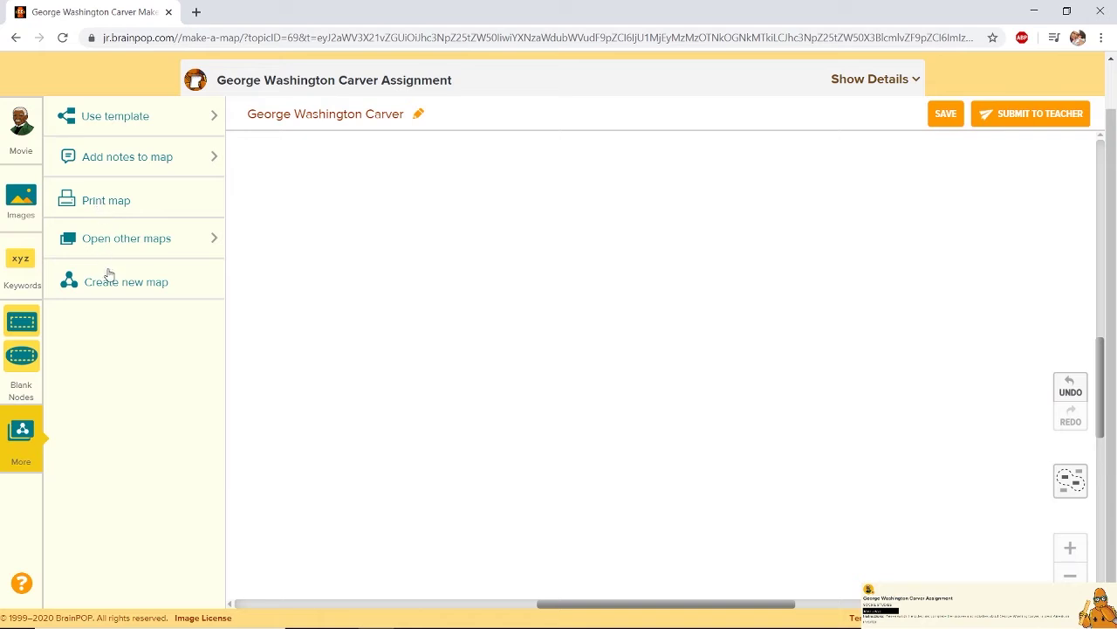
left_click(186, 246)
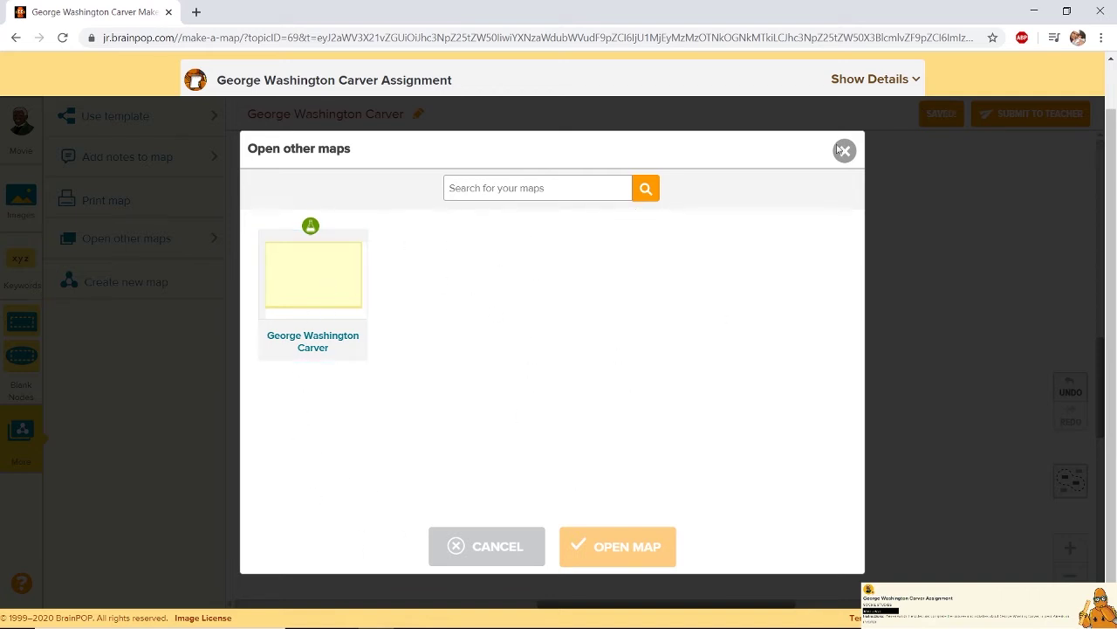
left_click(845, 151)
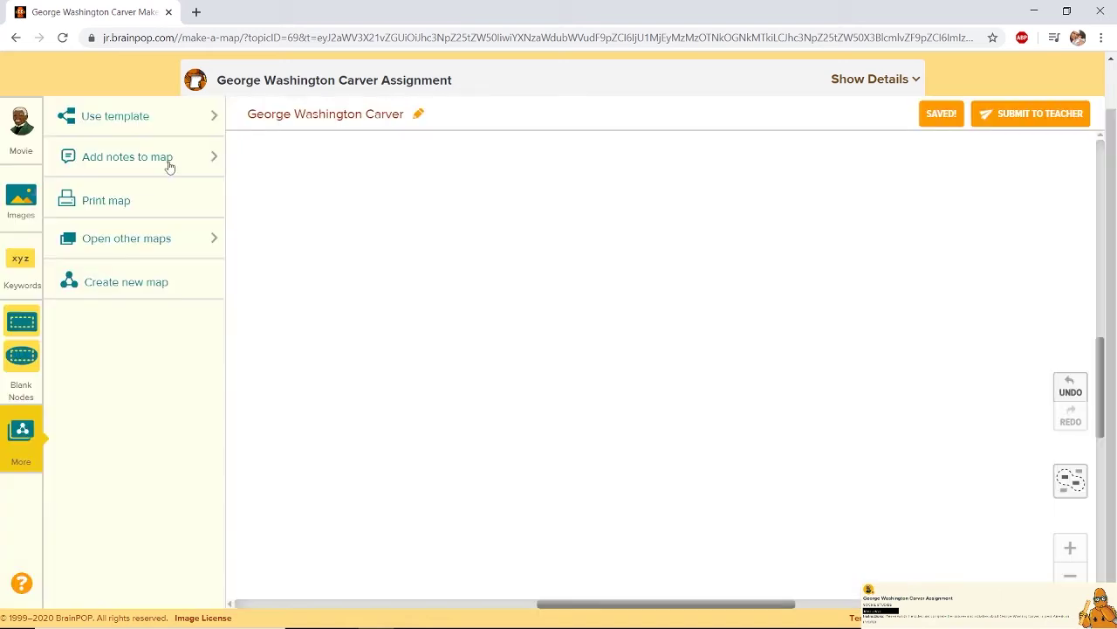
left_click(117, 284)
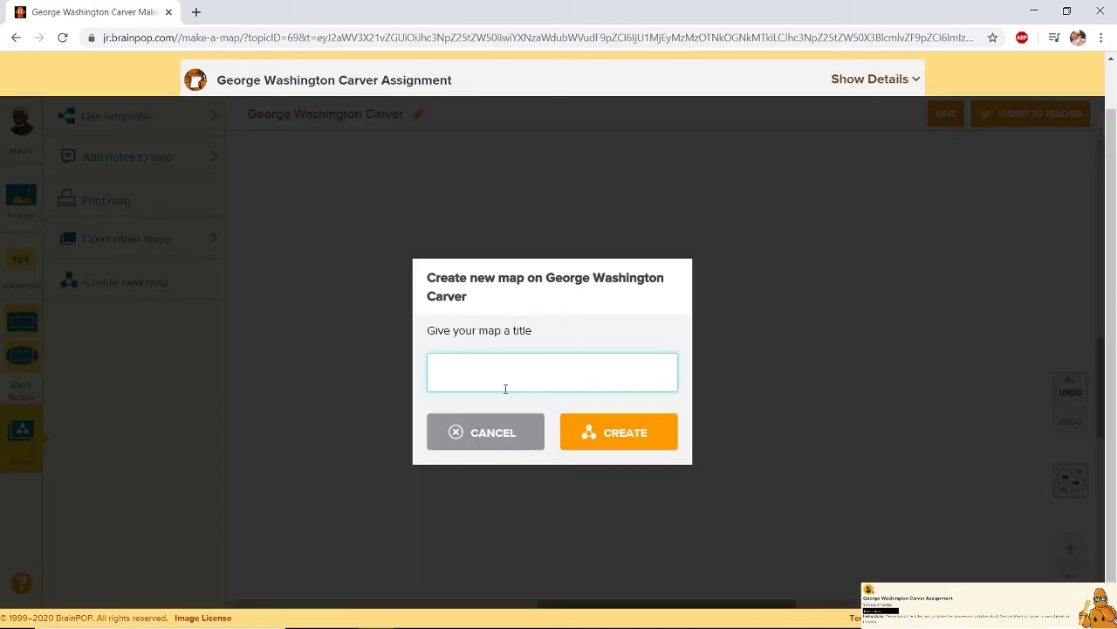
left_click(474, 438)
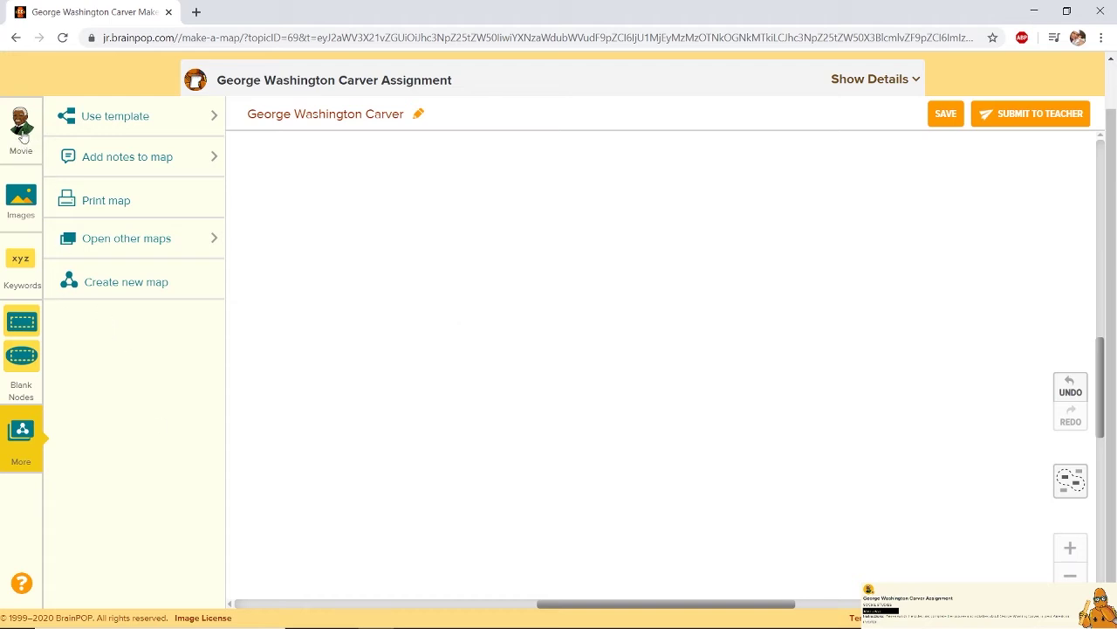
Step: Open the images collection and add a rectangular blank node labelled "The Great Inventor" near the canvas's upper middle
left_click(27, 207)
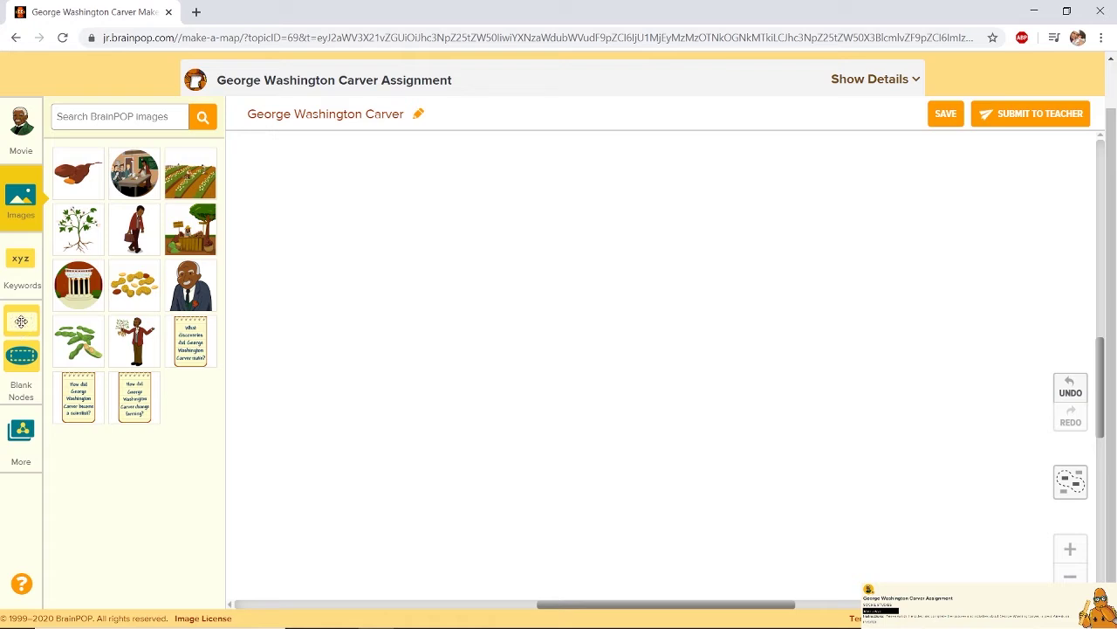
left_click_drag(21, 323, 583, 221)
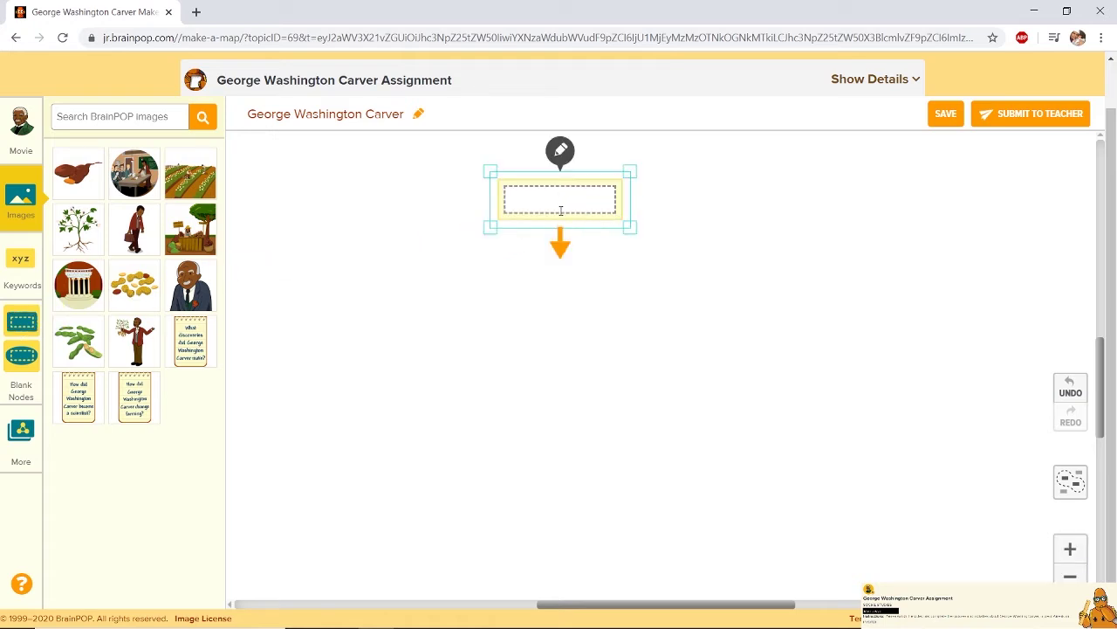
type("he Great Inventor")
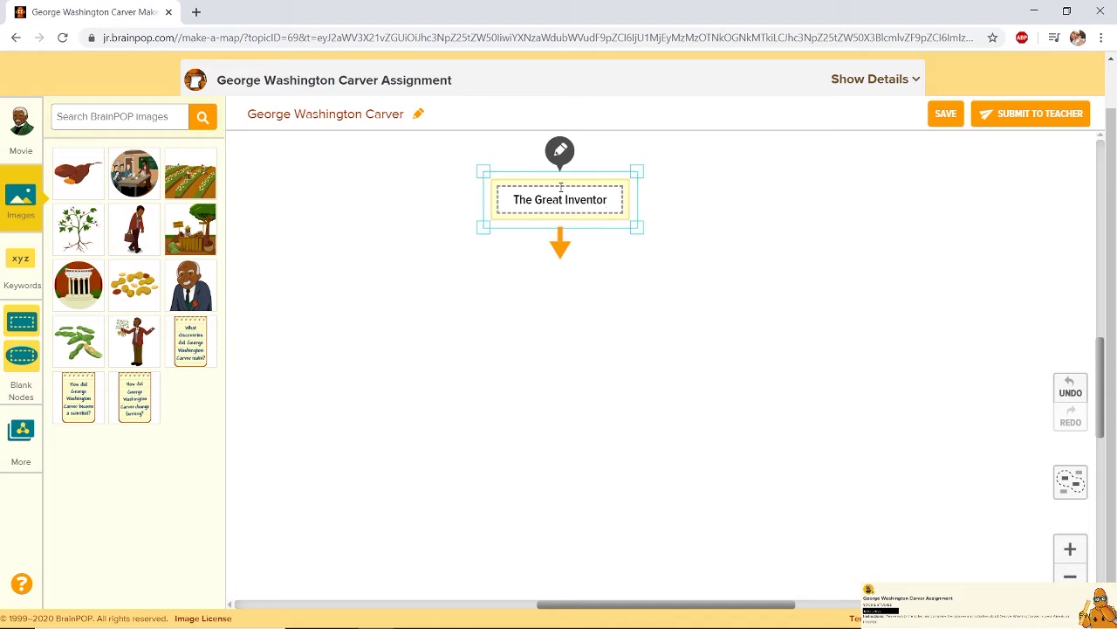
left_click(624, 263)
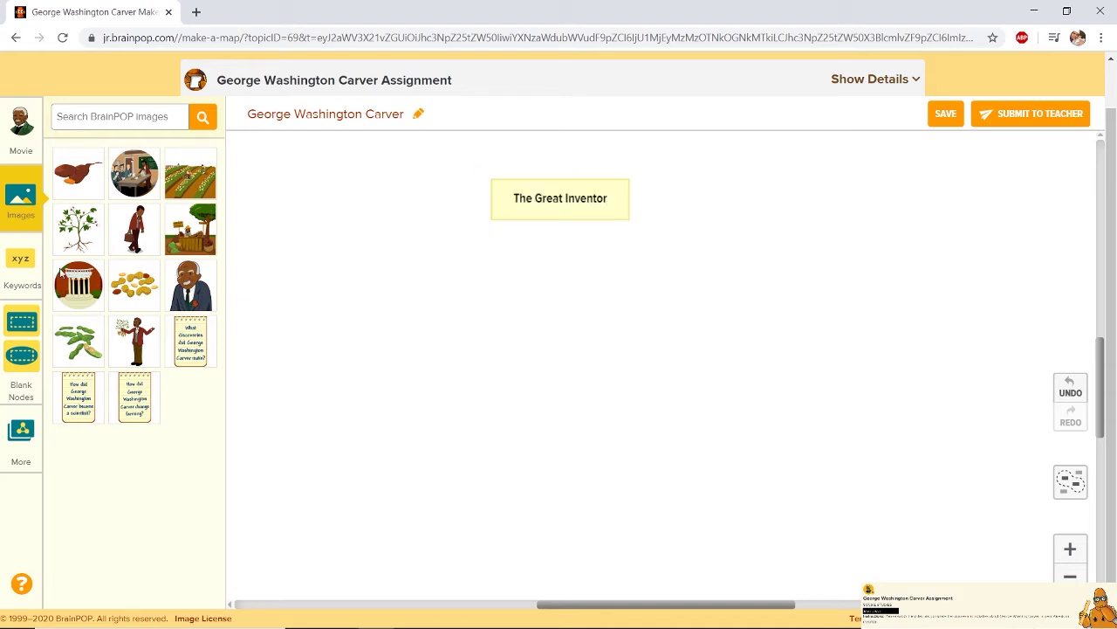
Step: Place the George Washington Carver portrait directly beneath the title node and caption it "George Washington Carver"
mouse_move(188, 286)
left_mouse_down()
mouse_move(568, 279)
mouse_move(559, 259)
left_mouse_up()
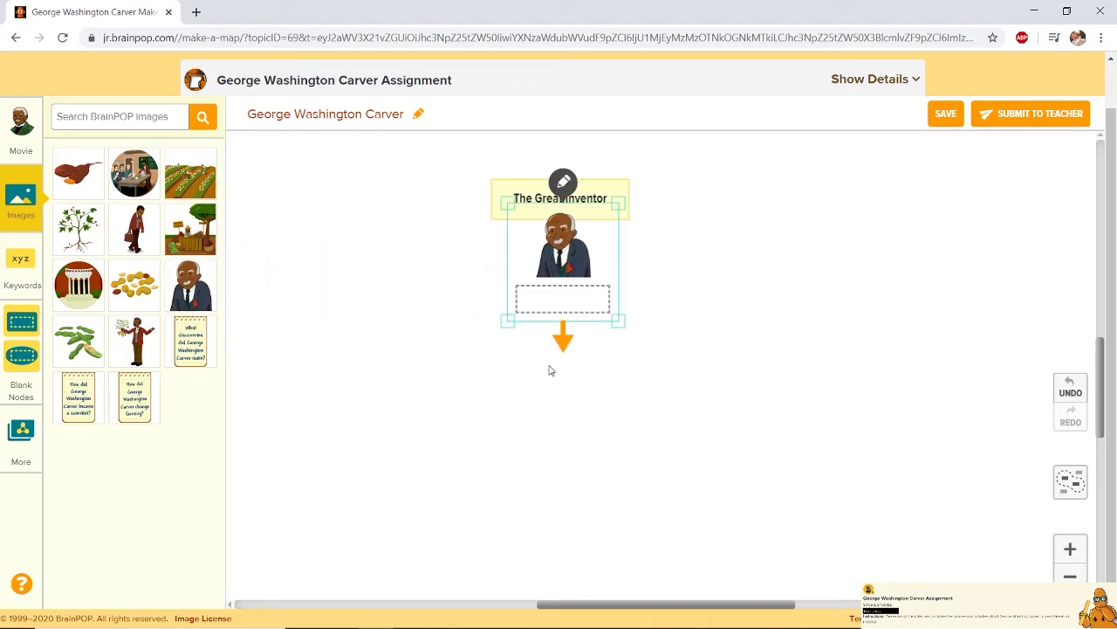
type("G")
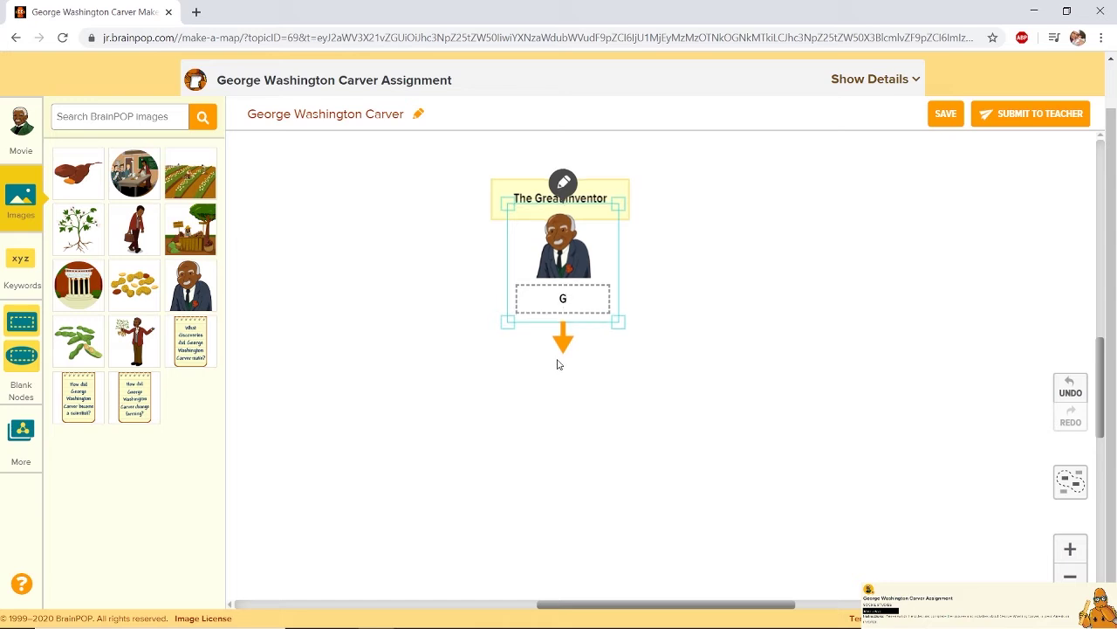
type("eorge ")
type("W")
key("BackSpace")
key("BackSpace")
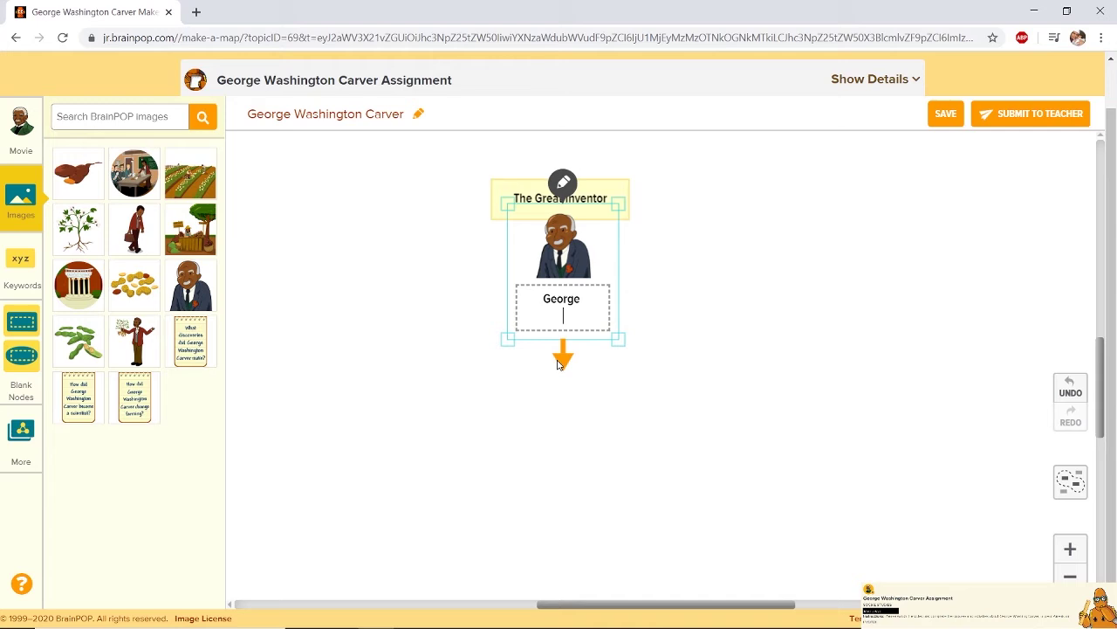
type("Washinton")
key("BackSpace")
key("BackSpace")
key("BackSpace")
key("BackSpace")
type("gton Carver")
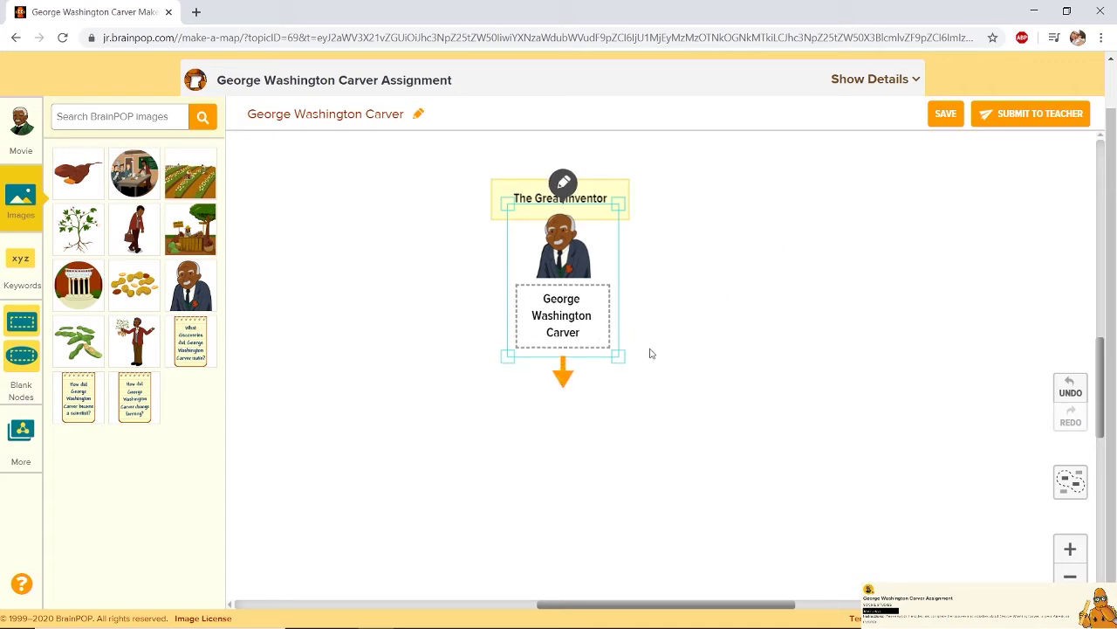
mouse_move(618, 359)
left_mouse_down()
mouse_move(638, 357)
mouse_move(626, 344)
left_mouse_up()
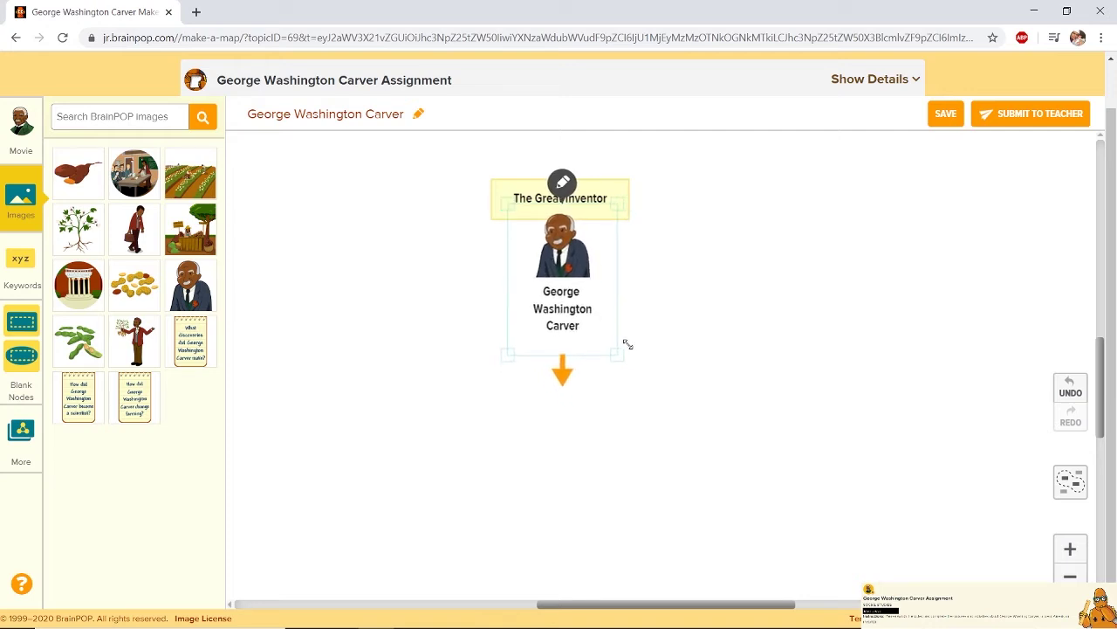
left_click(726, 273)
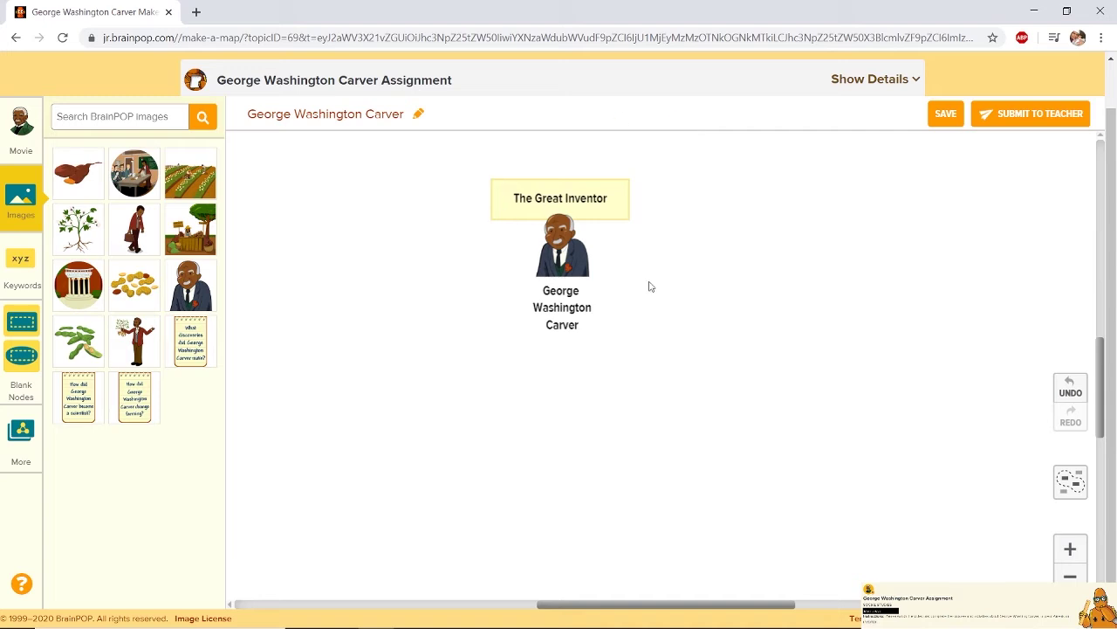
Step: Look over the map canvas, enlarge the view by two zoom levels and centre the title and portrait
scroll(242, 338, "down", 1)
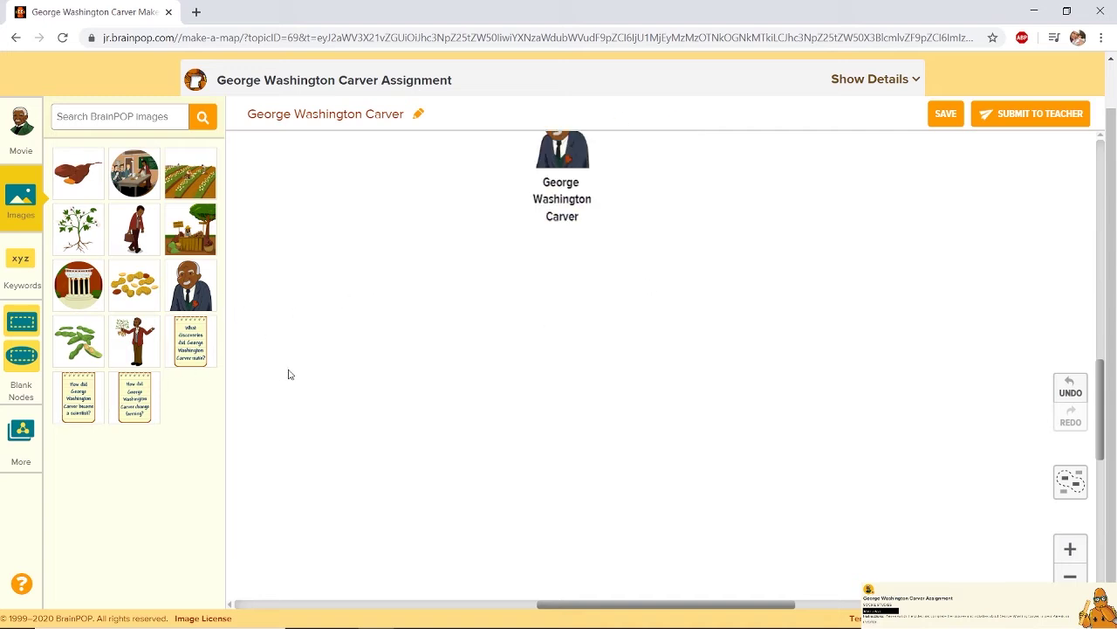
scroll(290, 374, "up", 1)
scroll(476, 316, "down", 2)
scroll(465, 319, "up", 2)
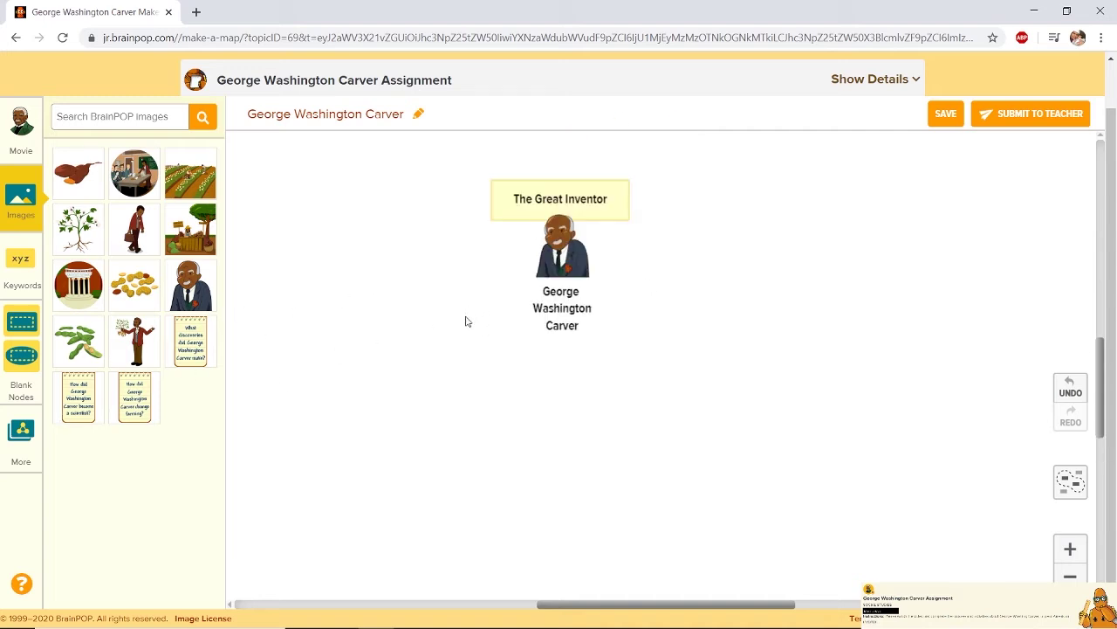
scroll(466, 321, "down", 1)
scroll(466, 321, "up", 1)
left_click(1070, 549)
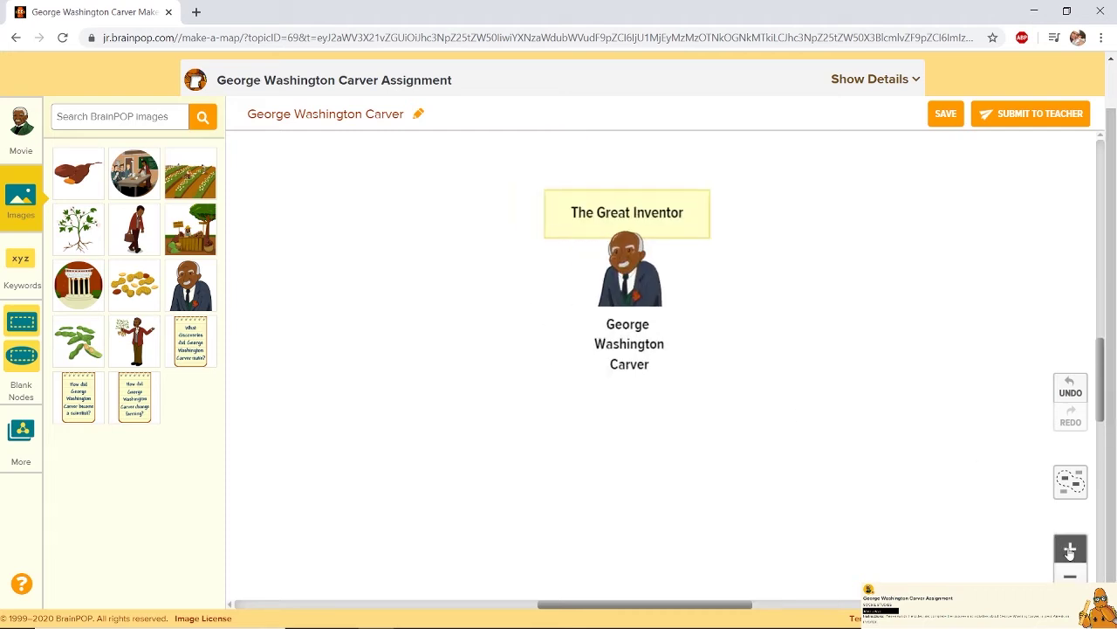
left_click(1070, 550)
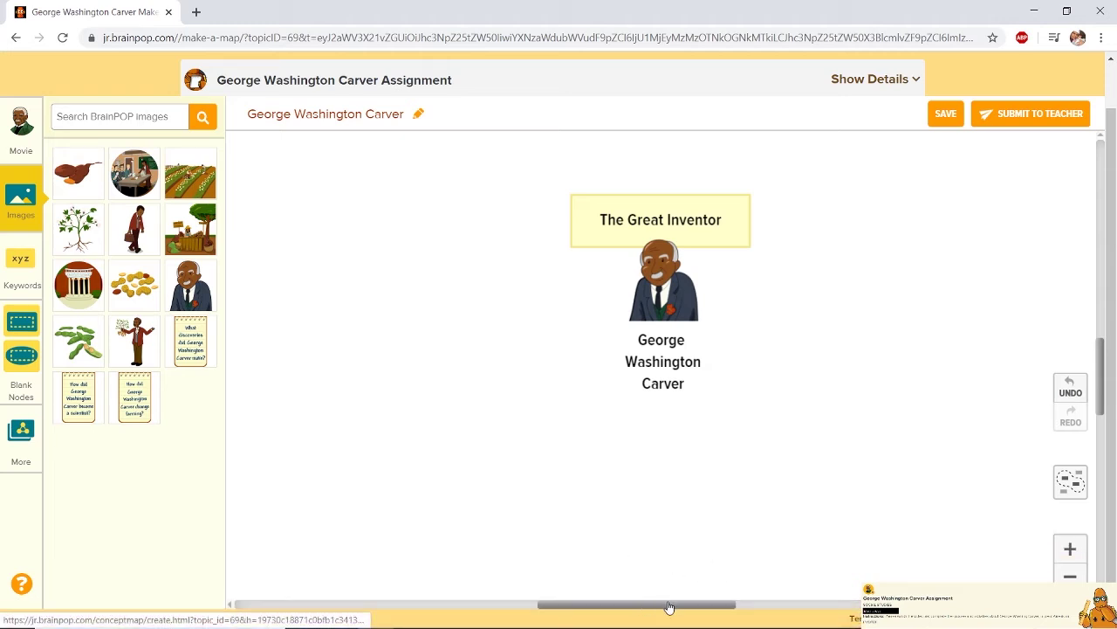
mouse_move(668, 603)
left_mouse_down()
mouse_move(711, 605)
mouse_move(690, 604)
left_mouse_up()
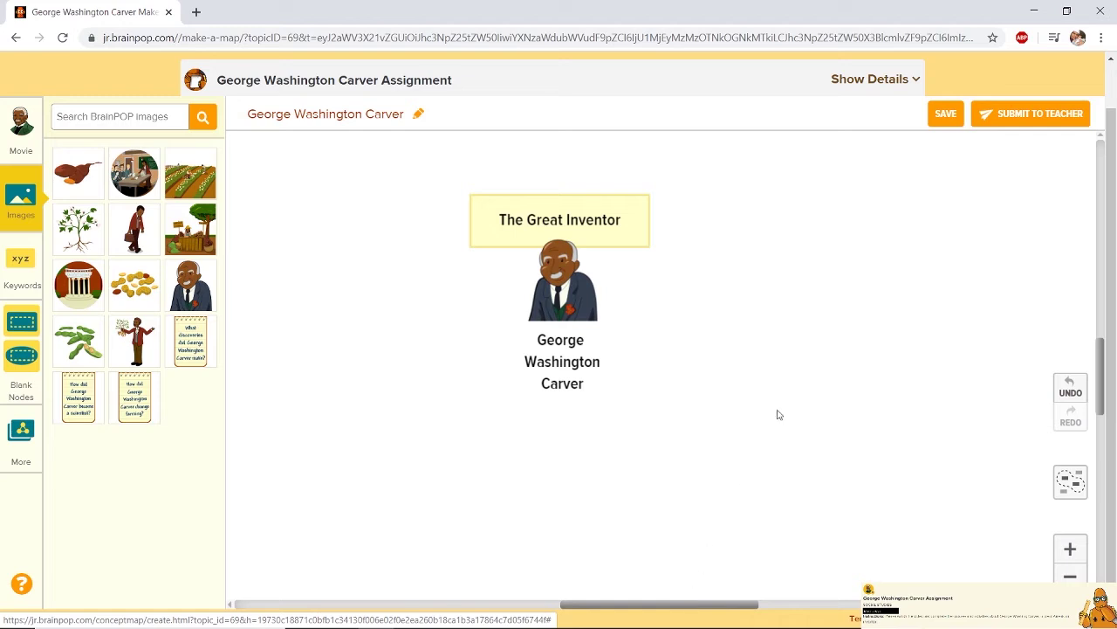
scroll(828, 304, "down", 1)
scroll(829, 305, "up", 1)
Step: Place the three question notepads on becoming a scientist, changing farming and discoveries in a row beneath the portrait
left_click_drag(78, 406, 349, 435)
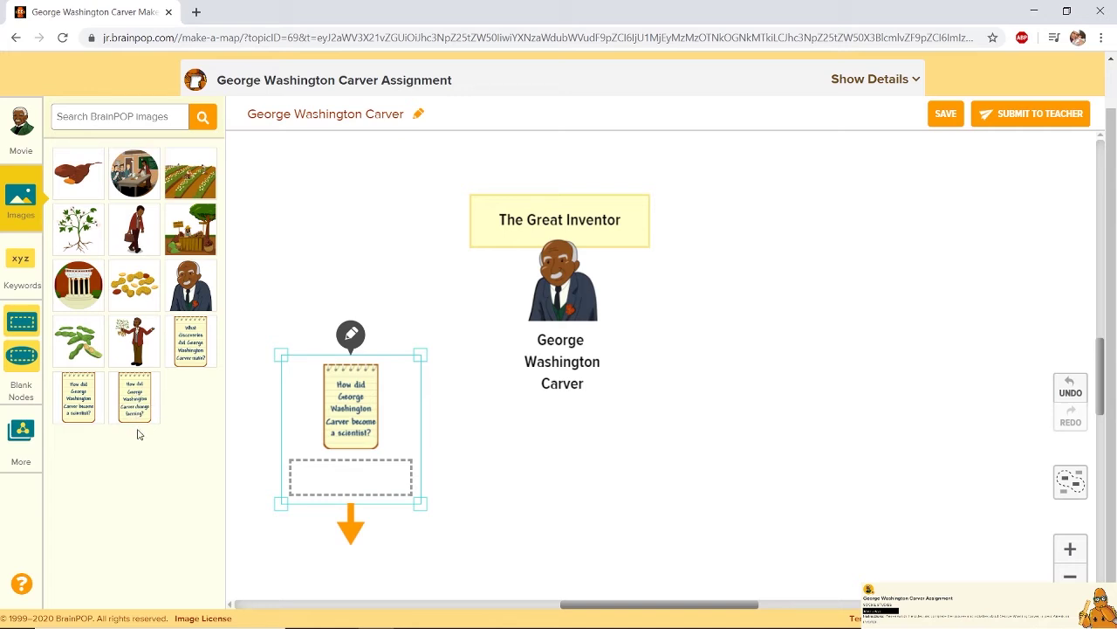
left_click_drag(134, 391, 572, 429)
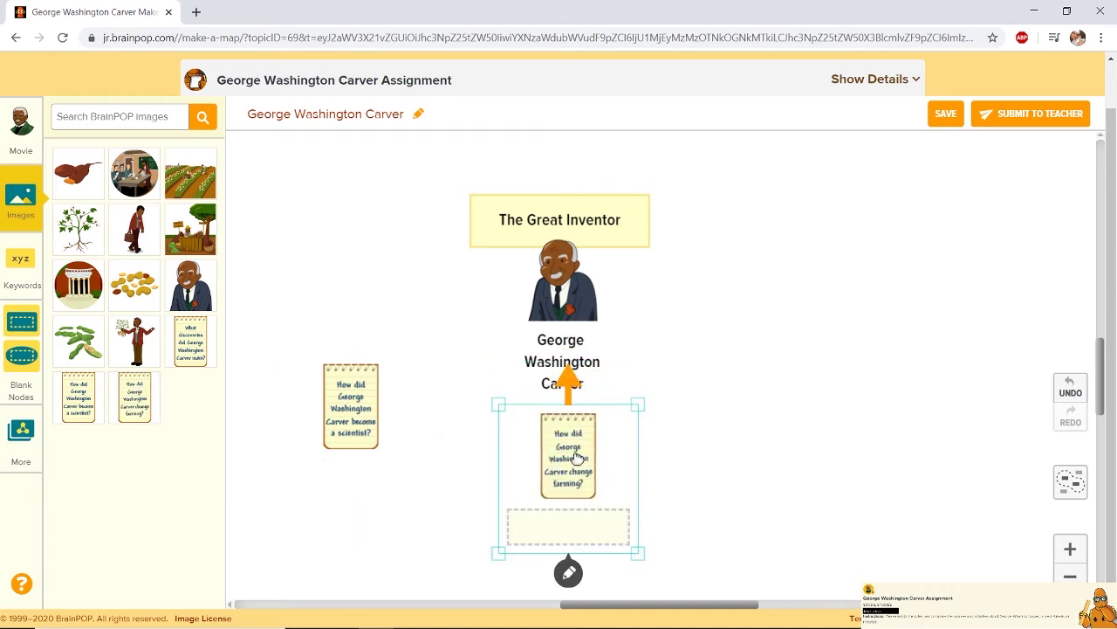
left_click_drag(576, 457, 578, 479)
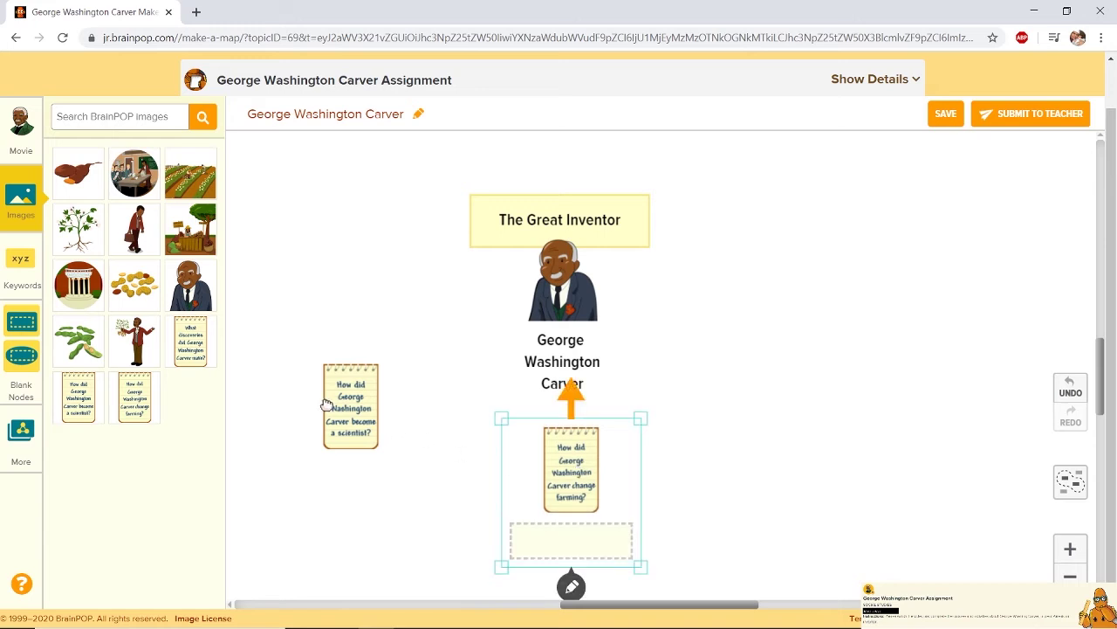
left_click_drag(347, 401, 360, 461)
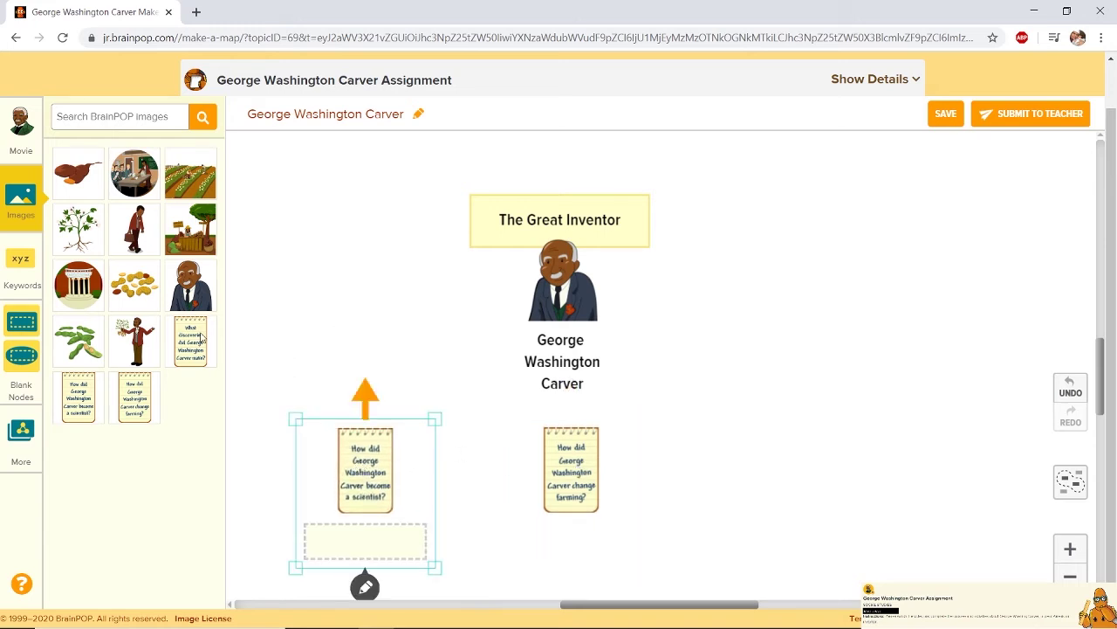
mouse_move(199, 345)
left_mouse_down()
mouse_move(795, 471)
mouse_move(759, 463)
left_mouse_up()
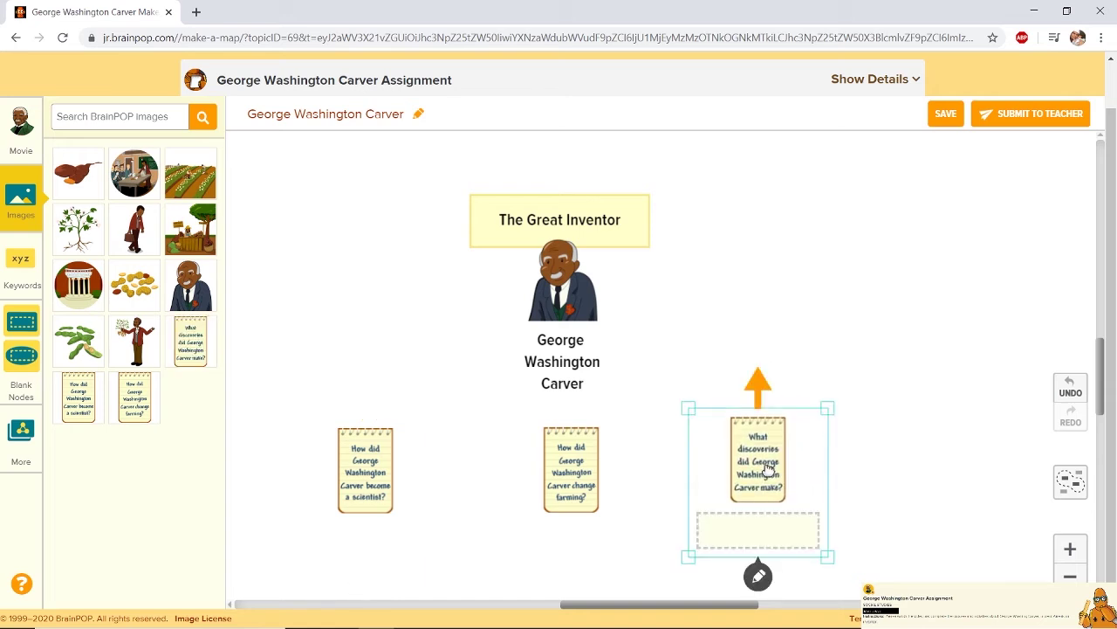
left_click(872, 362)
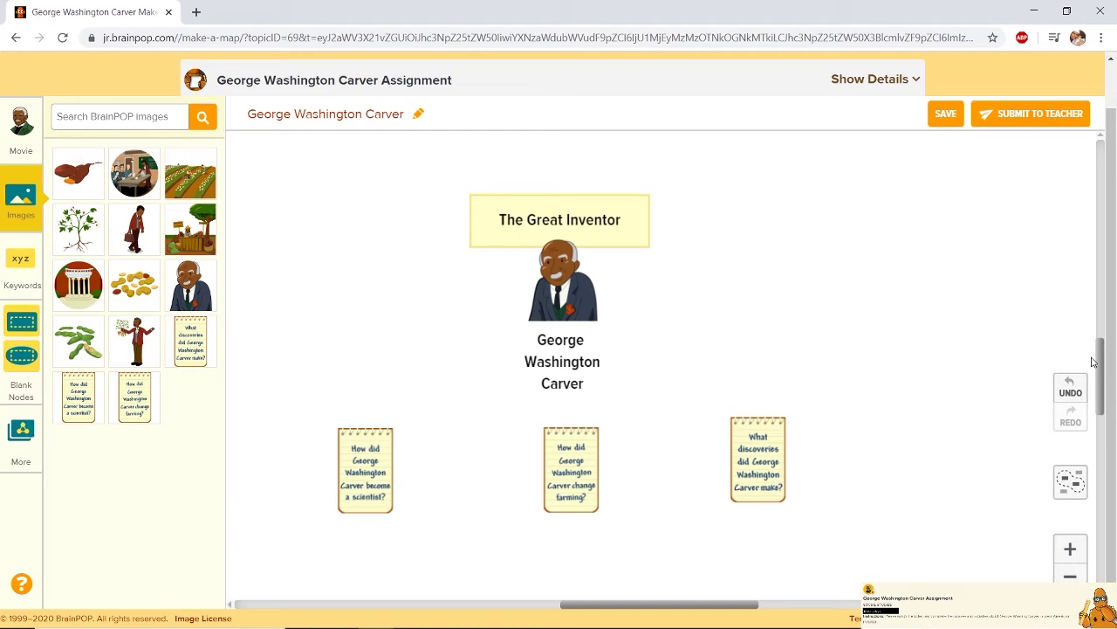
Step: Place the walking man image beneath the "become a scientist" notepad and add an oval blank node to the map
left_click_drag(1103, 369, 828, 417)
scroll(828, 418, "up", 2)
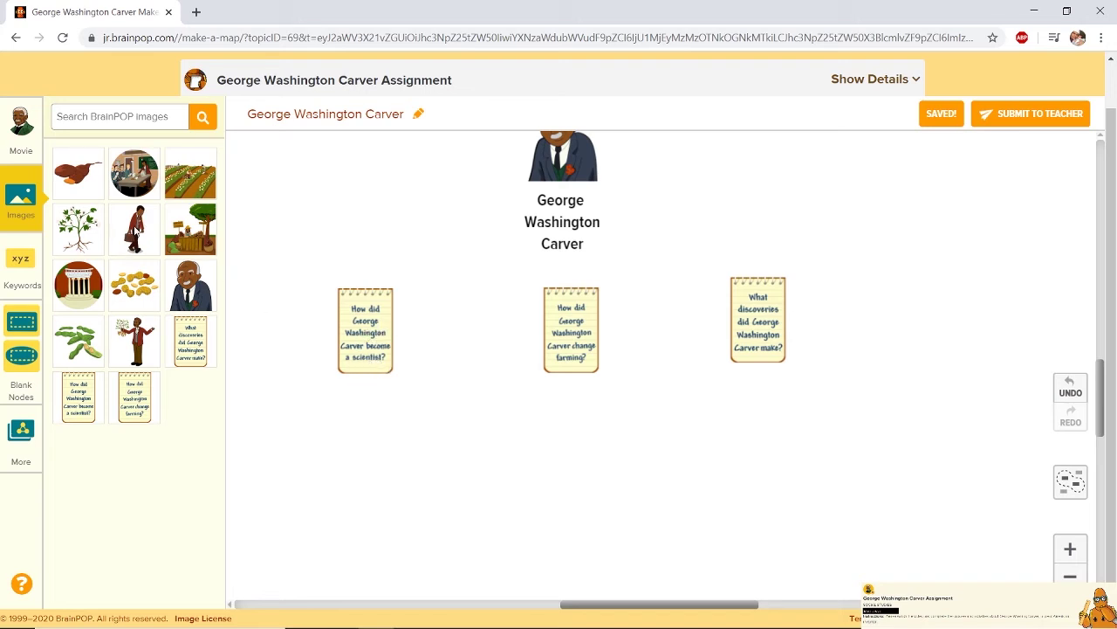
left_click_drag(135, 229, 365, 421)
left_click(616, 494)
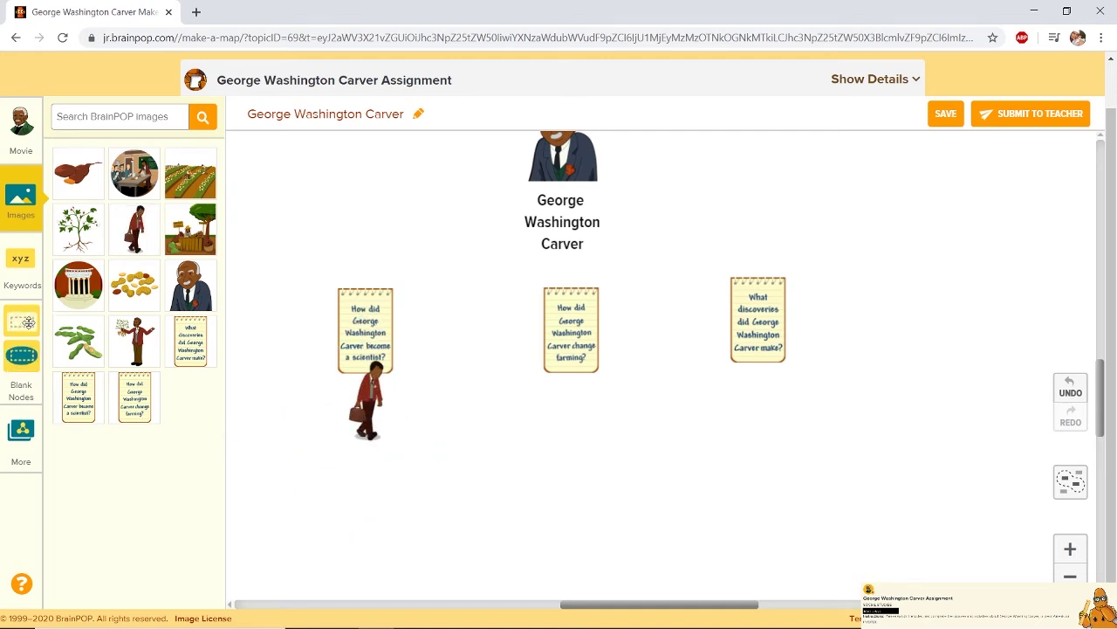
left_click(24, 358)
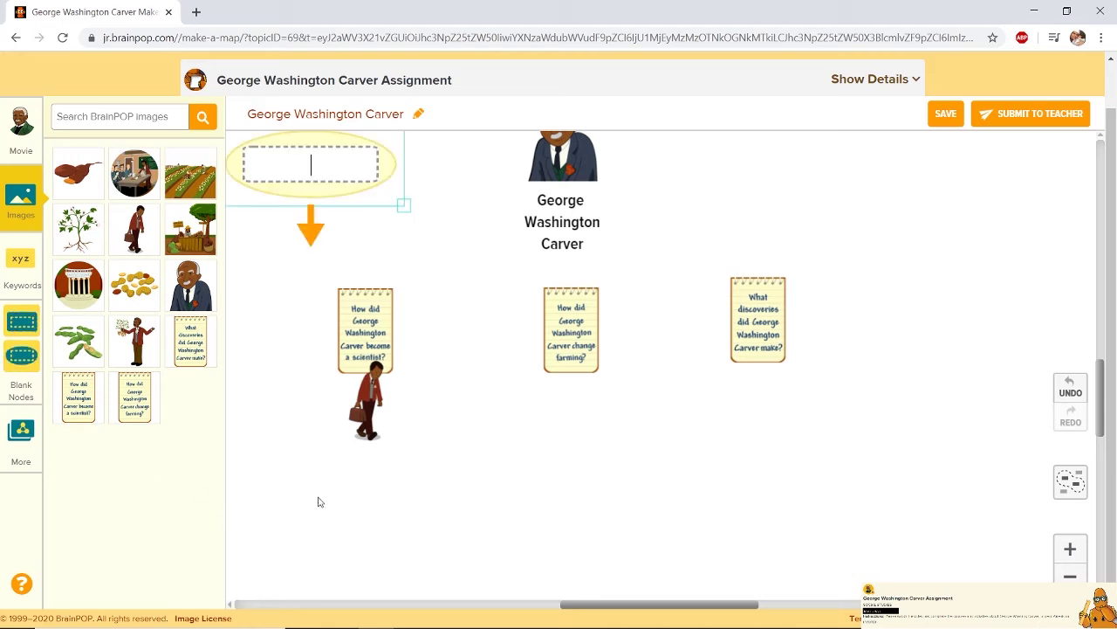
Step: Begin the walking man image's caption with "In the beginning no one wanted to give George Washing Carver a chance to go to"
left_click(331, 472)
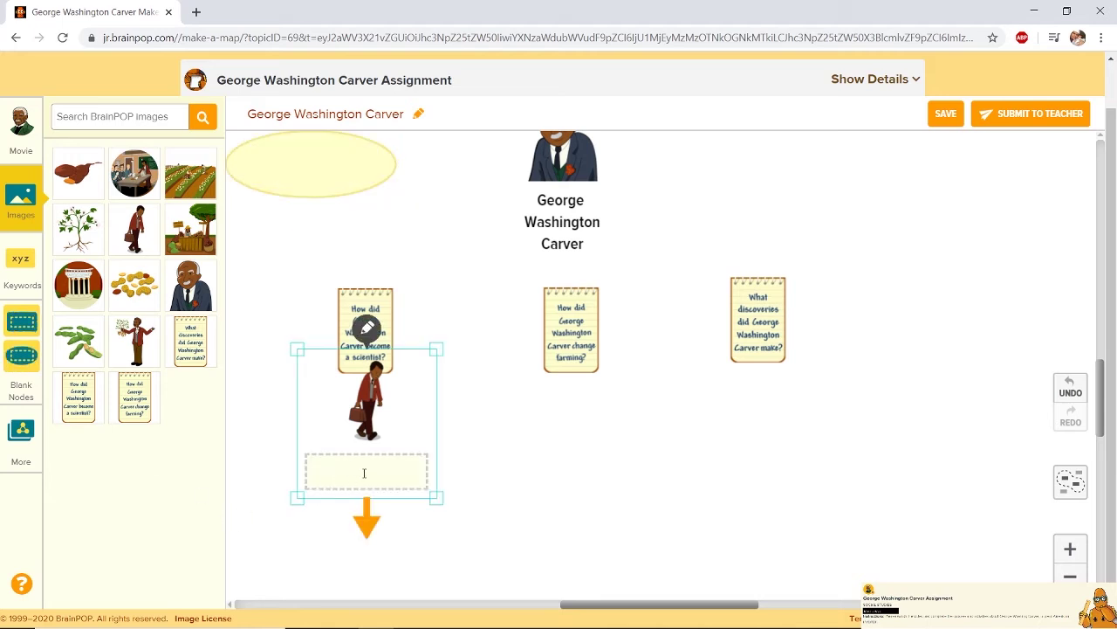
left_click(512, 440)
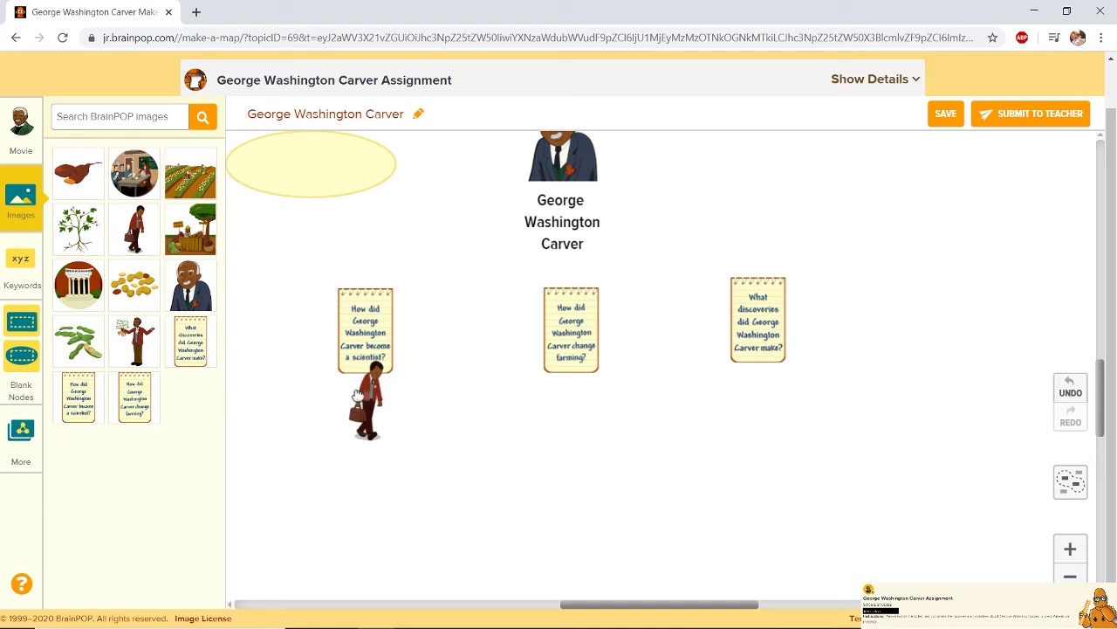
left_click(369, 402)
left_click(339, 475)
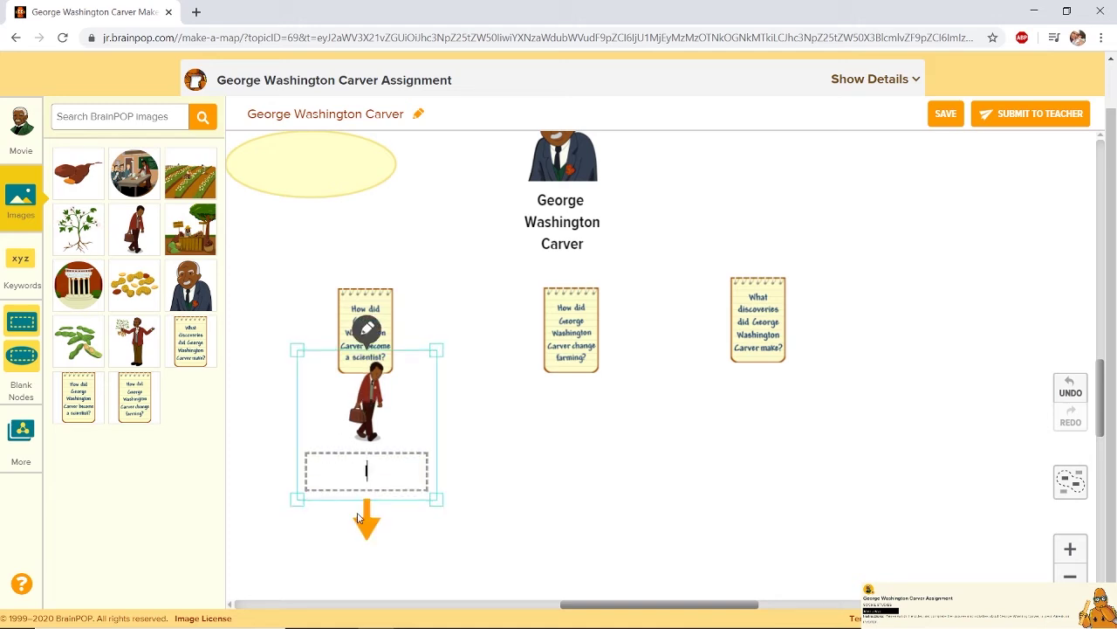
type("In the beginning no")
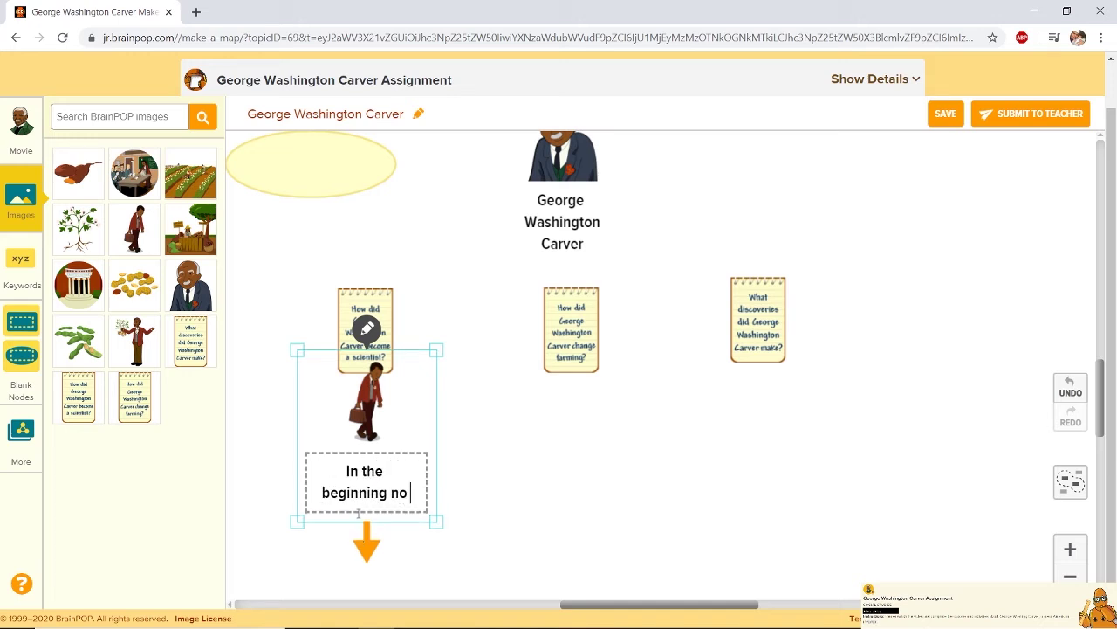
type(" one wanted to give")
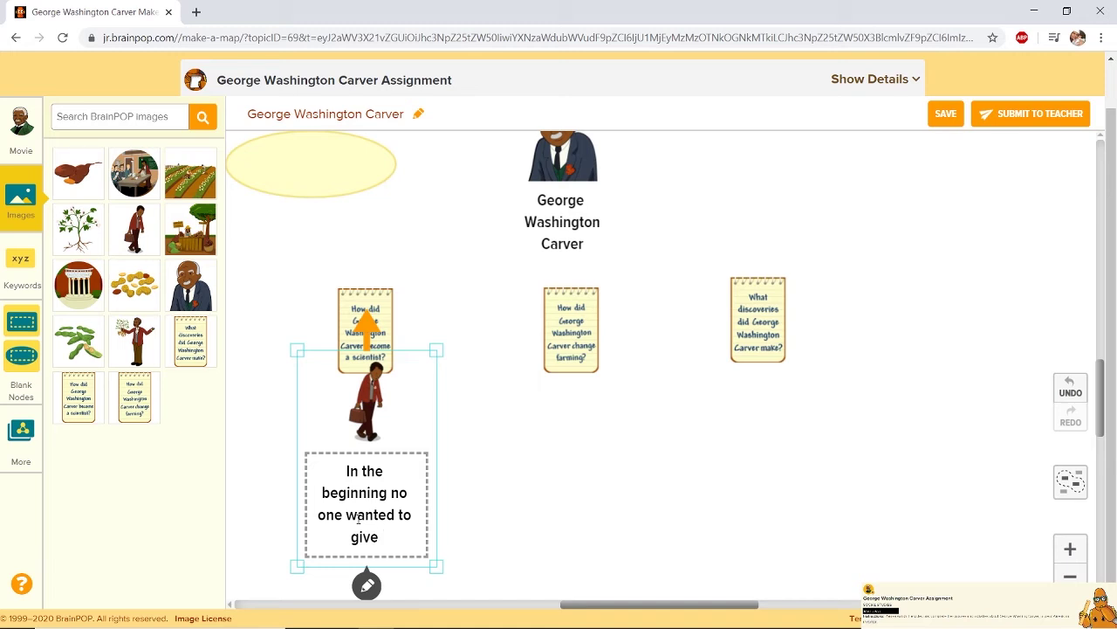
type("George")
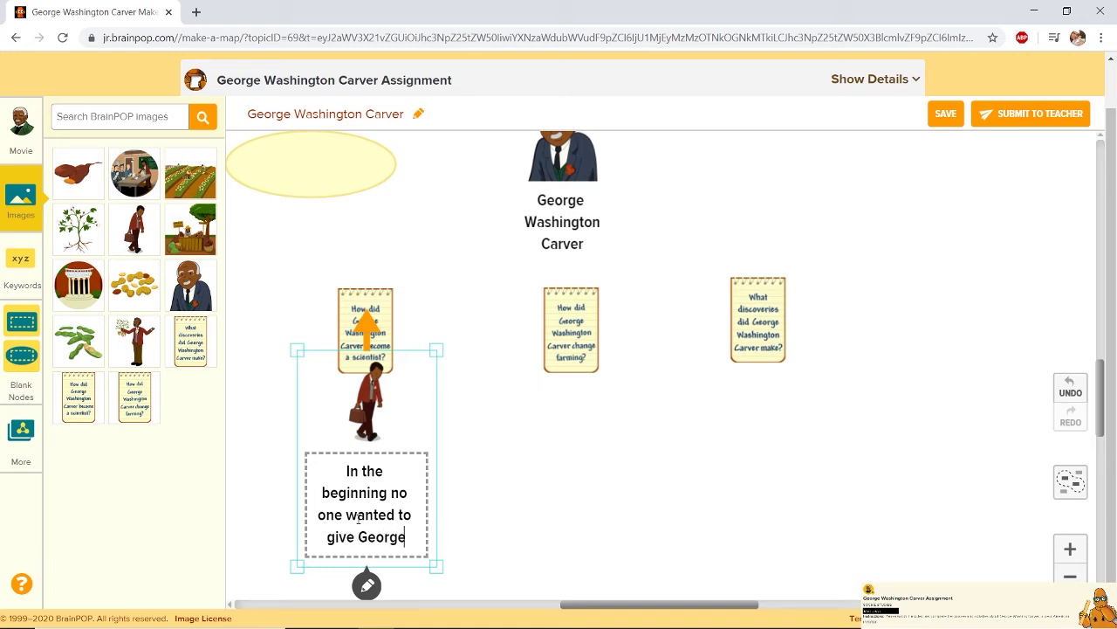
type(" Washin")
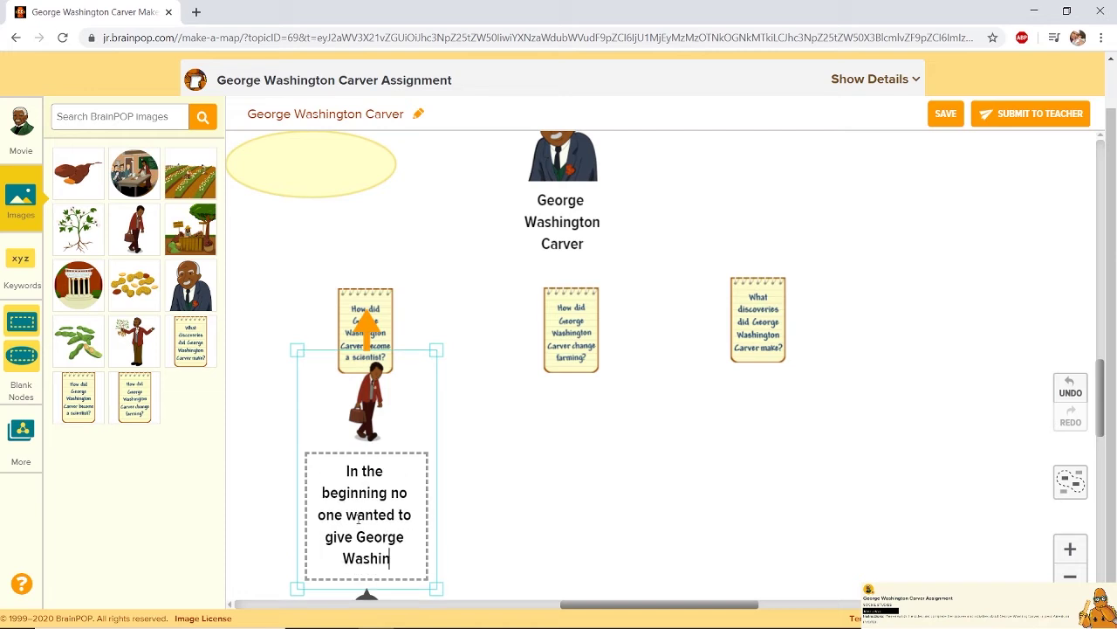
type("g Carve")
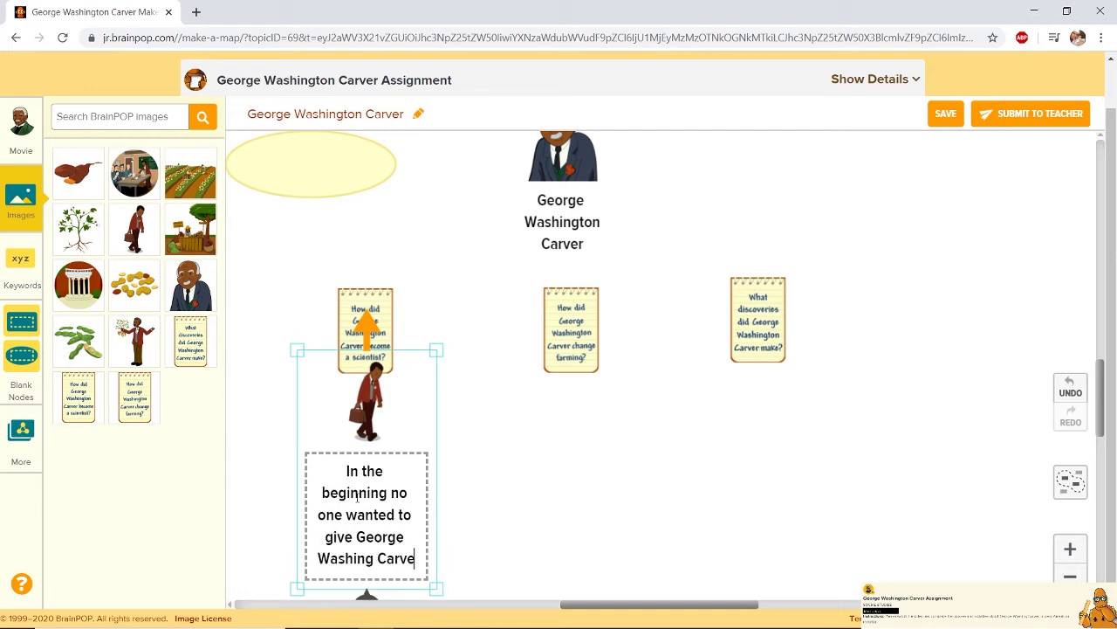
type("r a ch")
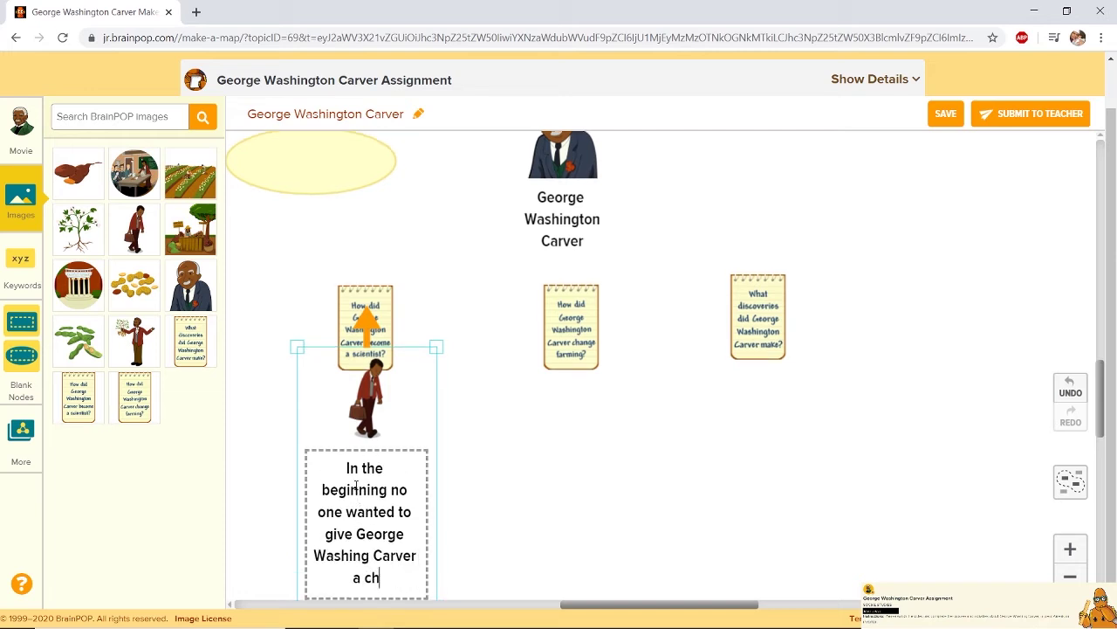
type("ance to to")
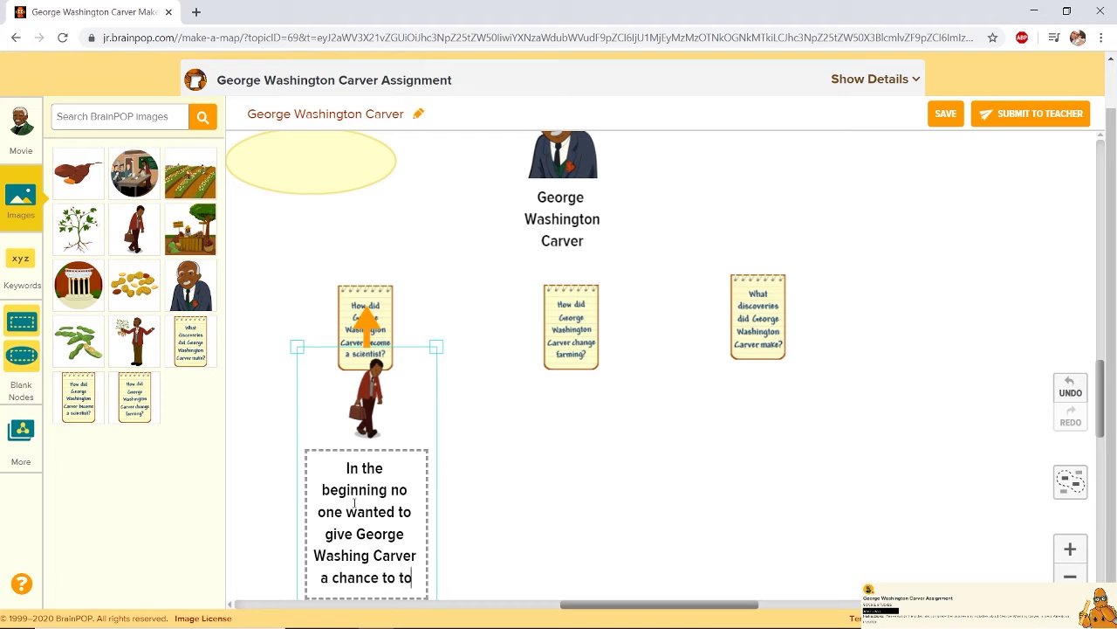
key("BackSpace")
key("BackSpace")
type("go to")
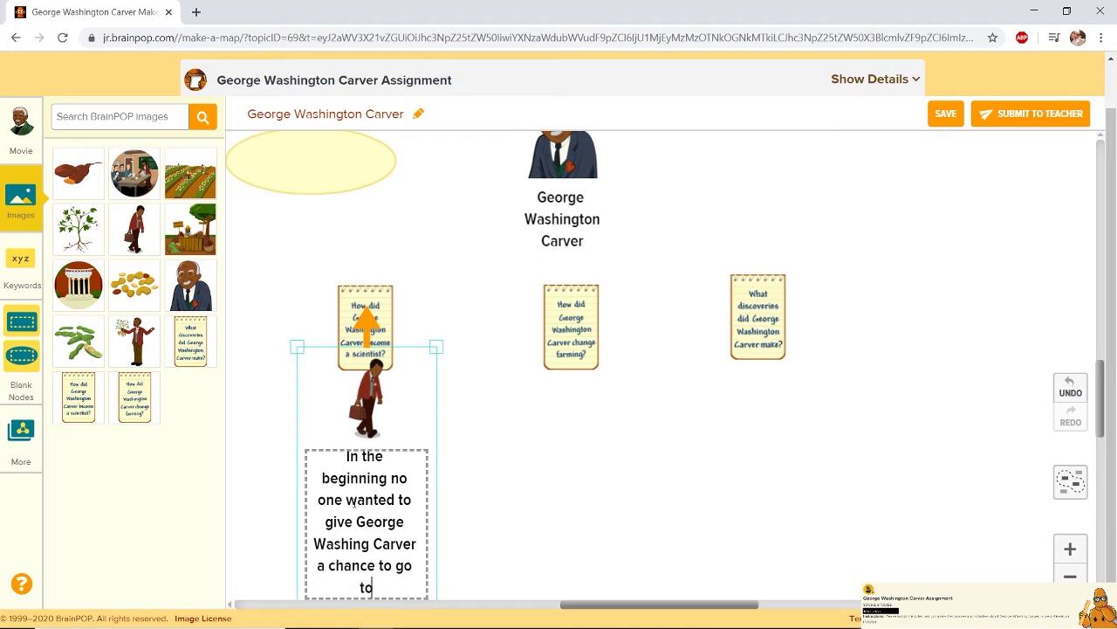
Step: Complete the walking man's caption with "college because he was African American" and deselect the image
type(" college be")
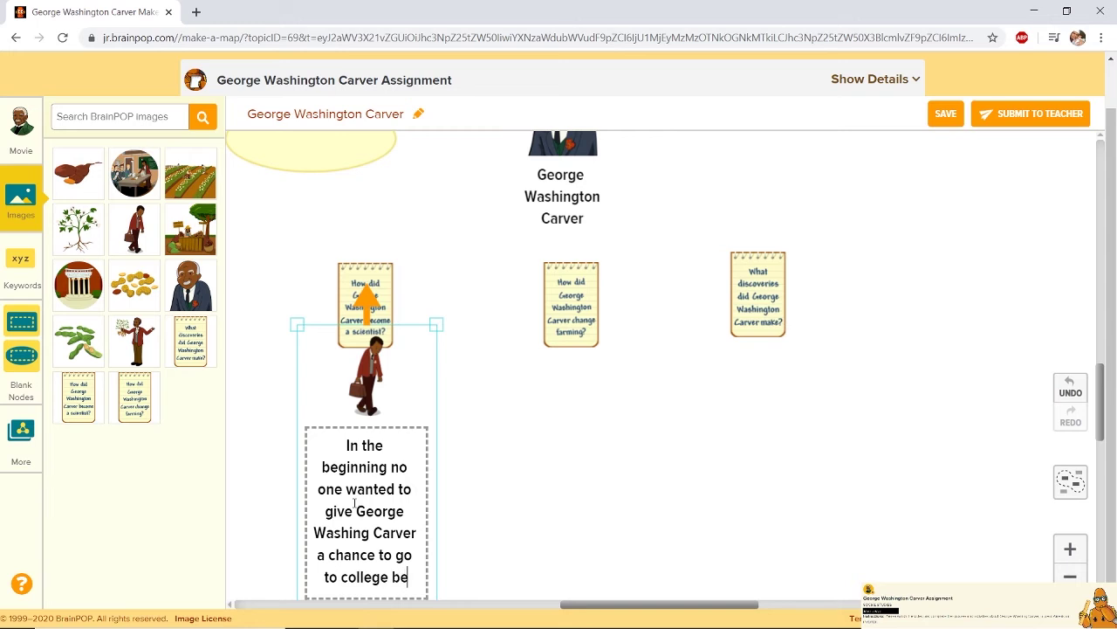
type("cause he has")
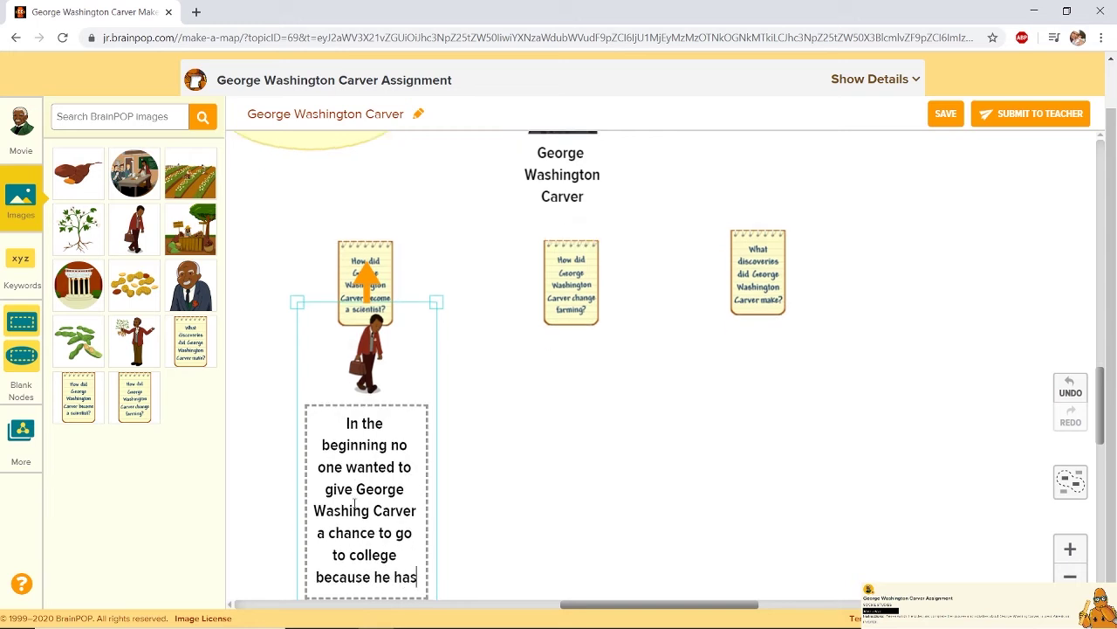
key("BackSpace")
key("BackSpace")
key("BackSpace")
type("was Afric")
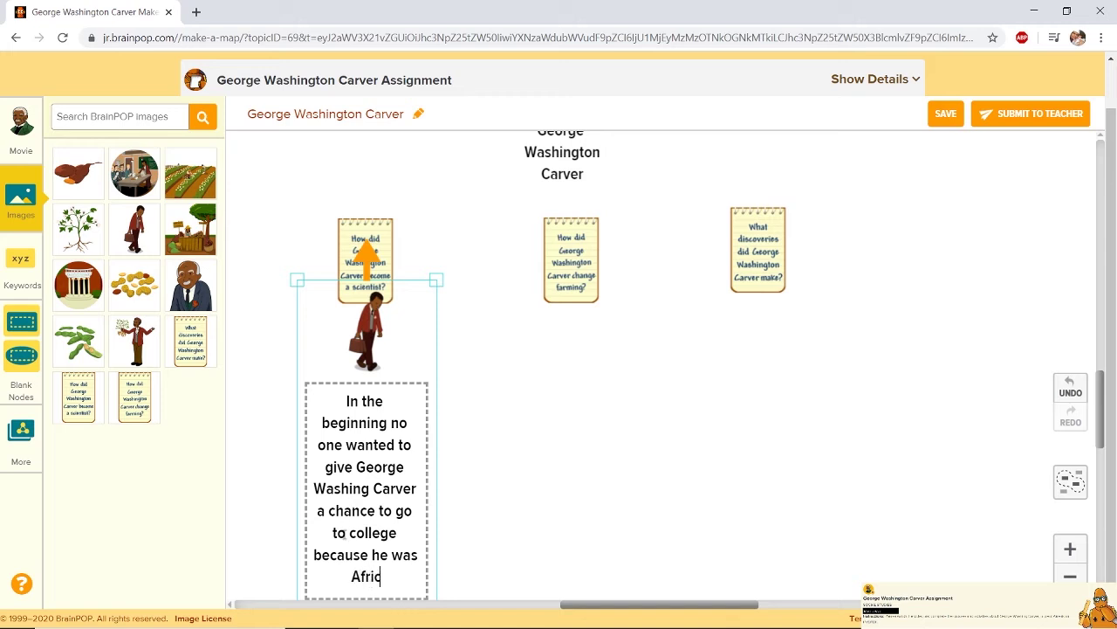
type("an American")
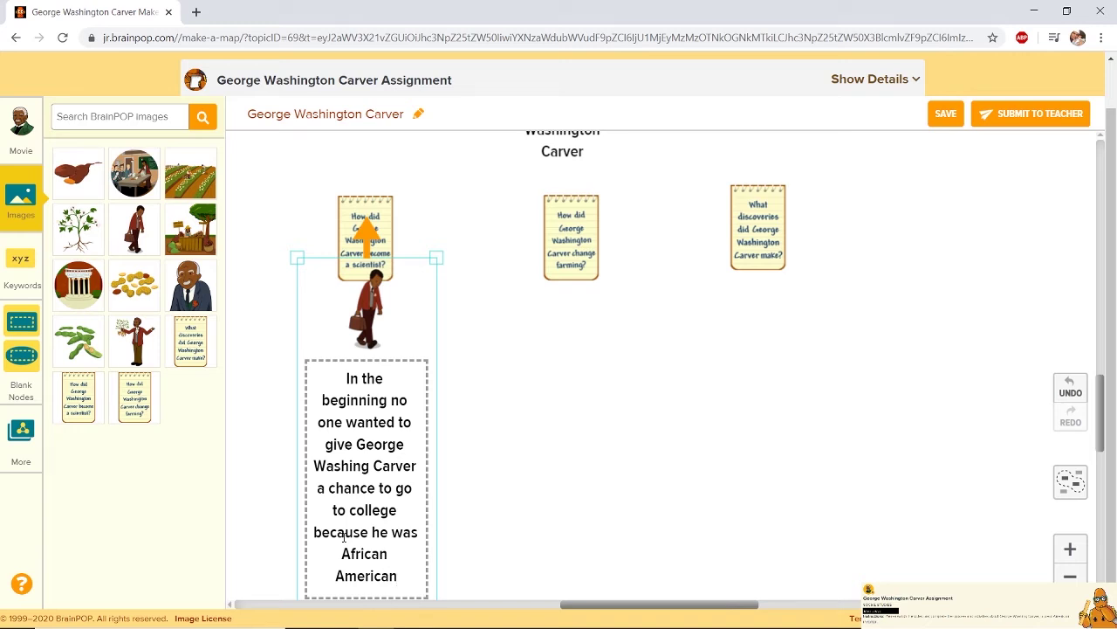
left_click(437, 349)
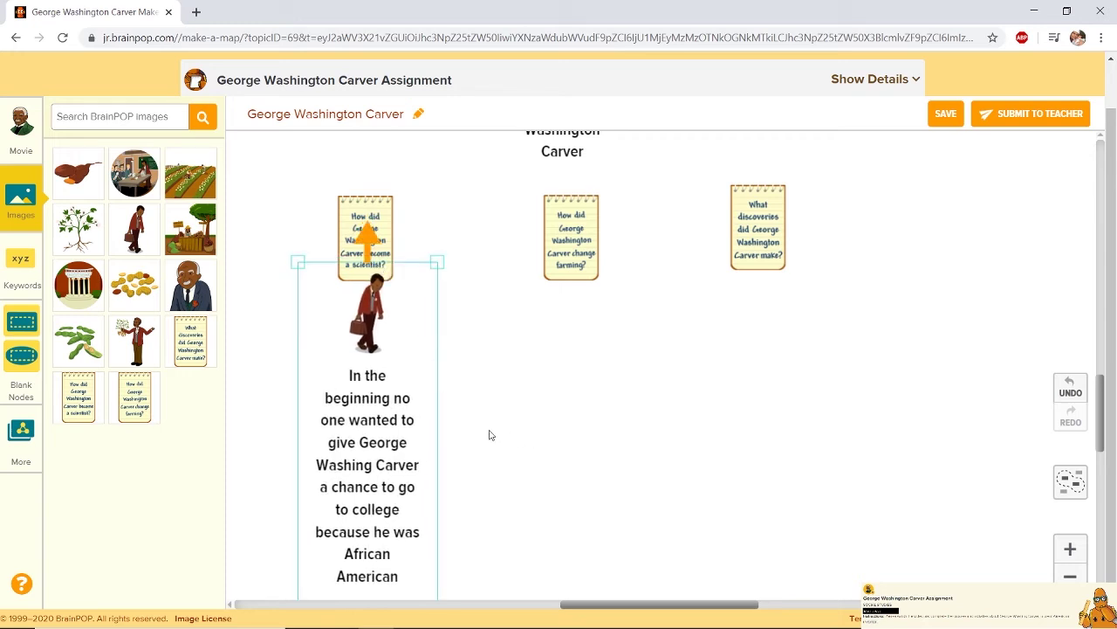
left_click(534, 408)
scroll(534, 408, "down", 1)
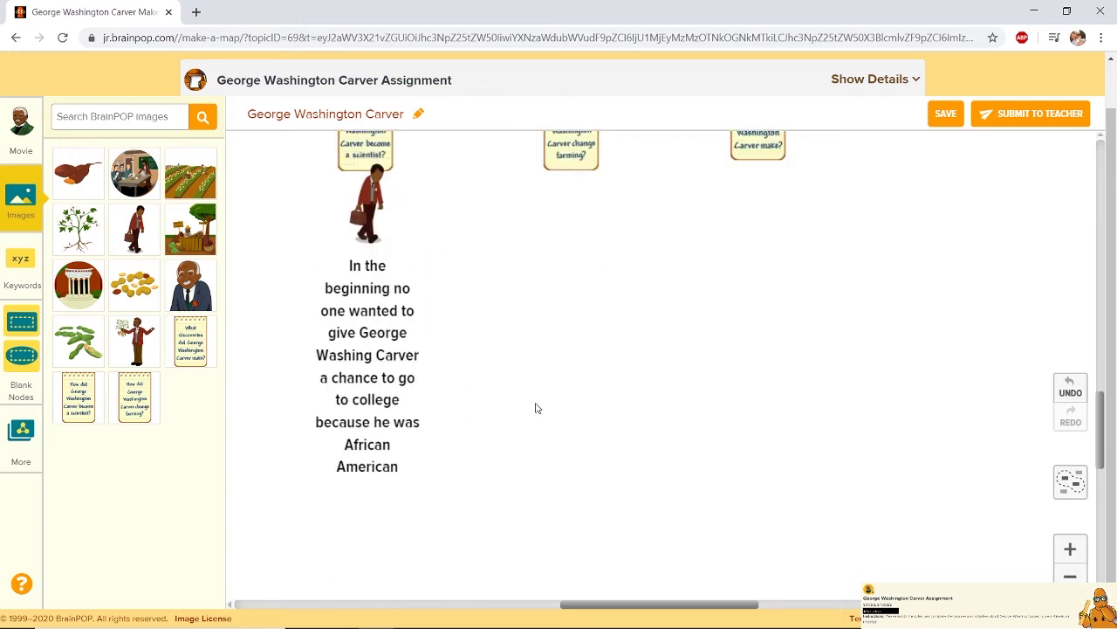
scroll(534, 408, "up", 1)
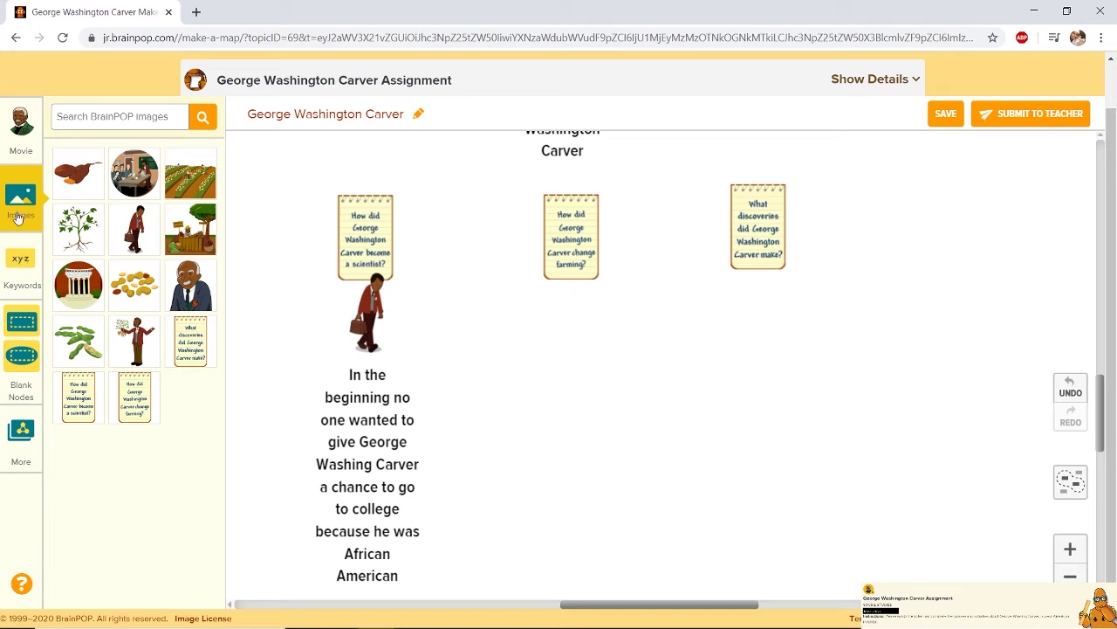
Step: Add the African-American keyword node to the map and play its audio
left_click(18, 263)
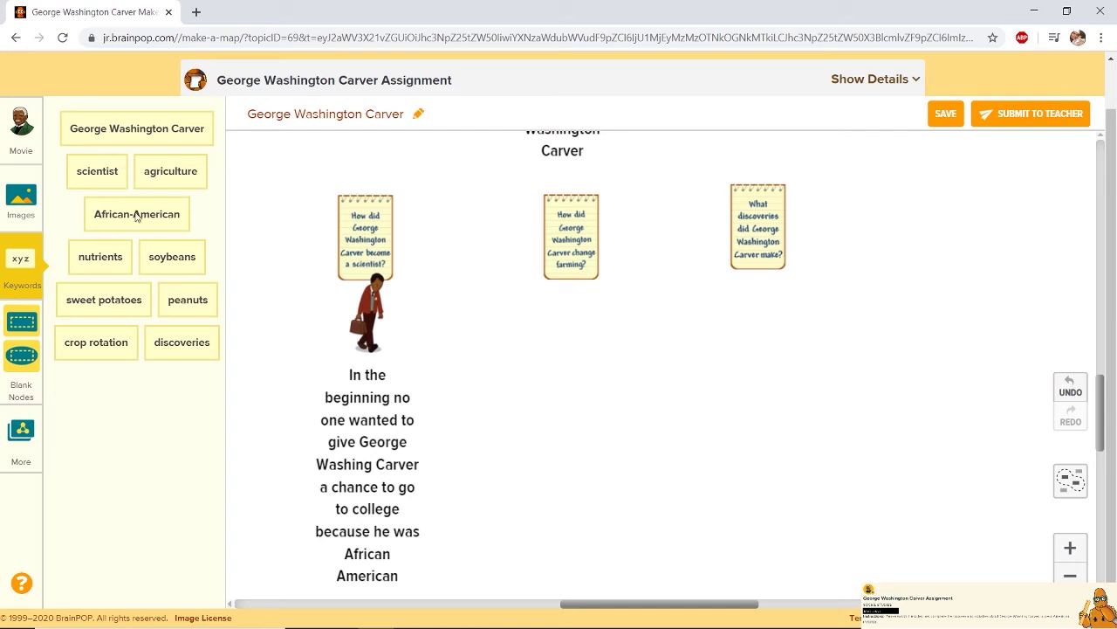
left_click_drag(136, 216, 207, 234)
left_click_drag(129, 209, 332, 167)
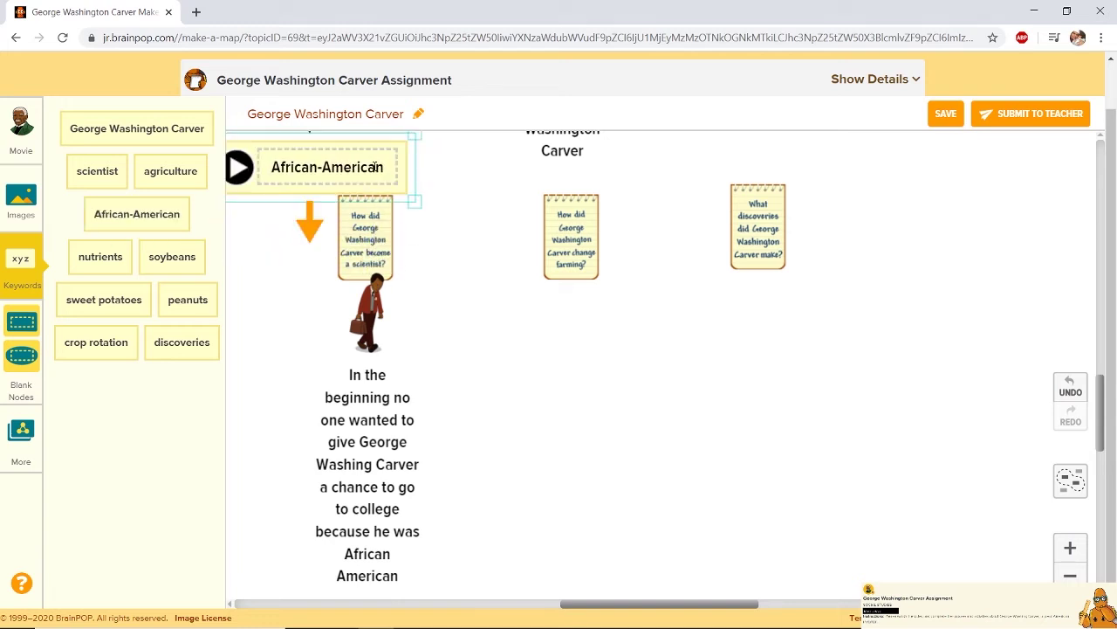
left_click(246, 172)
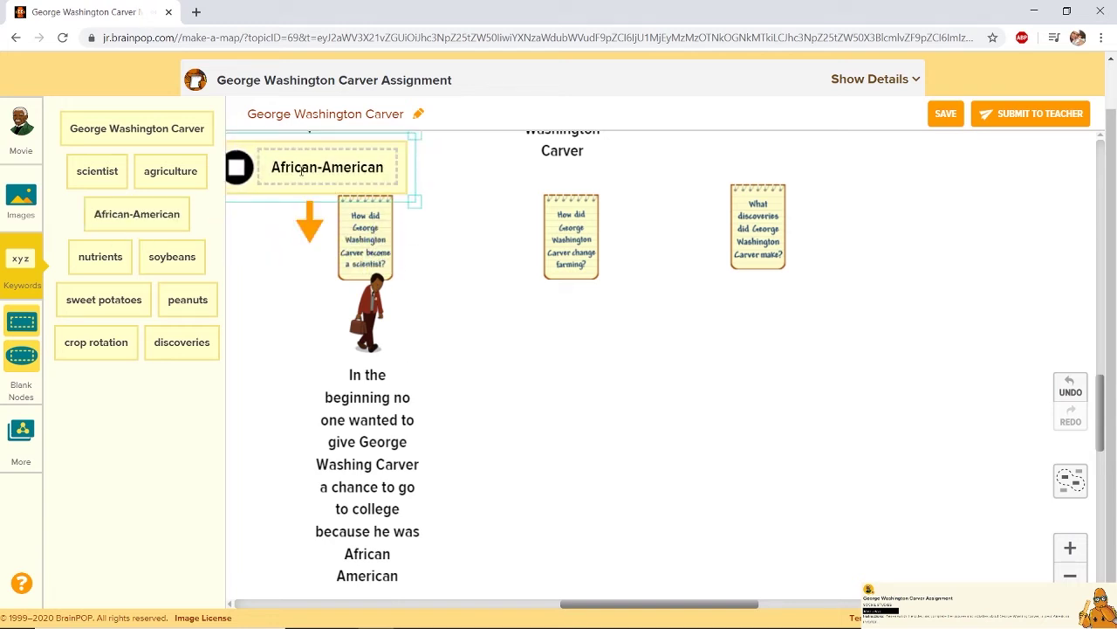
left_click(243, 175)
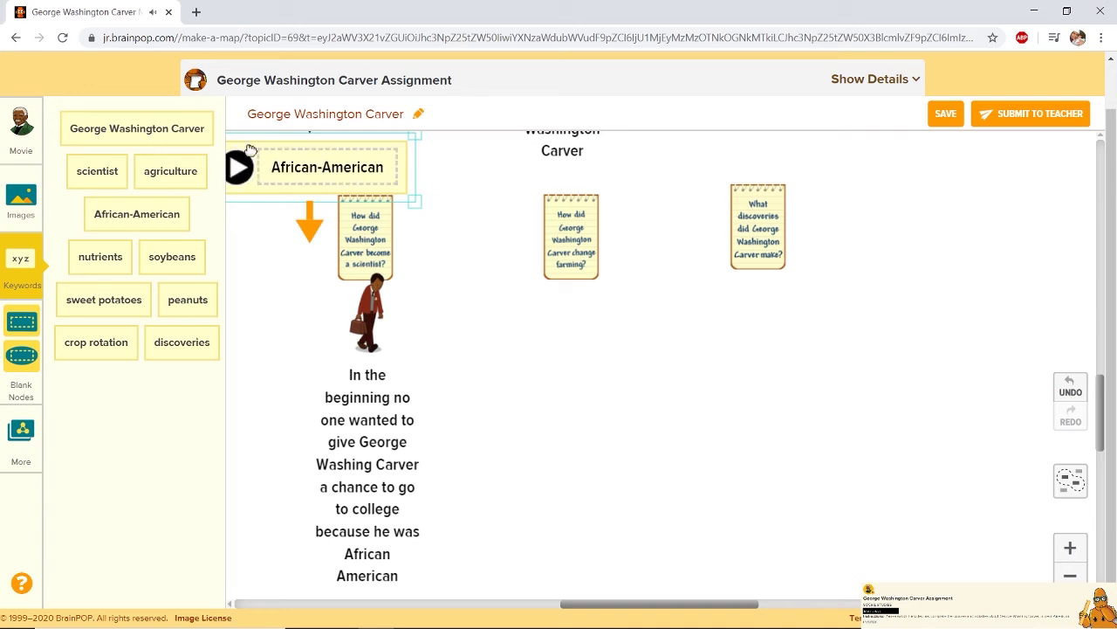
Step: Move the African-American keyword node to the empty area below the "change farming" notepad and delete it
left_click_drag(251, 150, 67, 387)
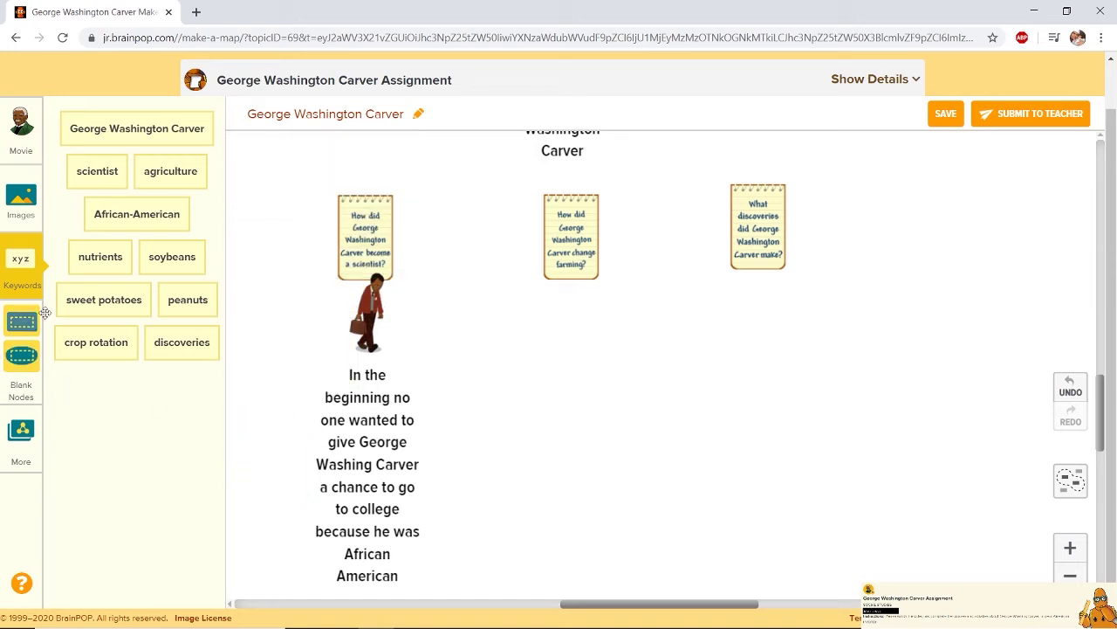
mouse_move(67, 168)
left_mouse_down()
mouse_move(35, 162)
mouse_move(276, 208)
mouse_move(264, 226)
mouse_move(602, 425)
left_mouse_up()
left_click(660, 385)
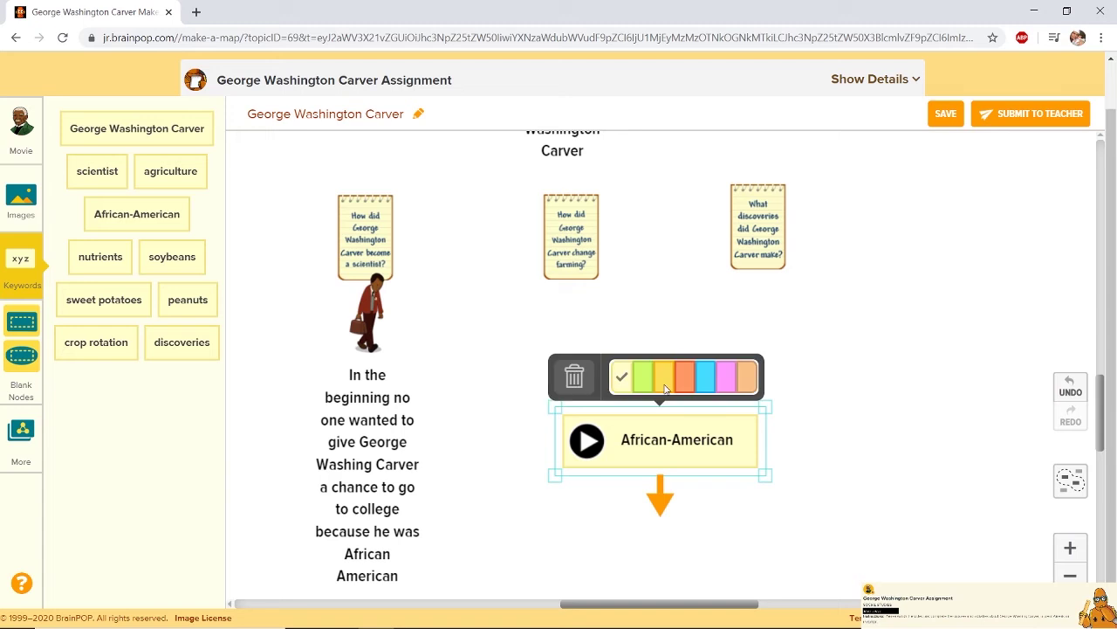
left_click(575, 381)
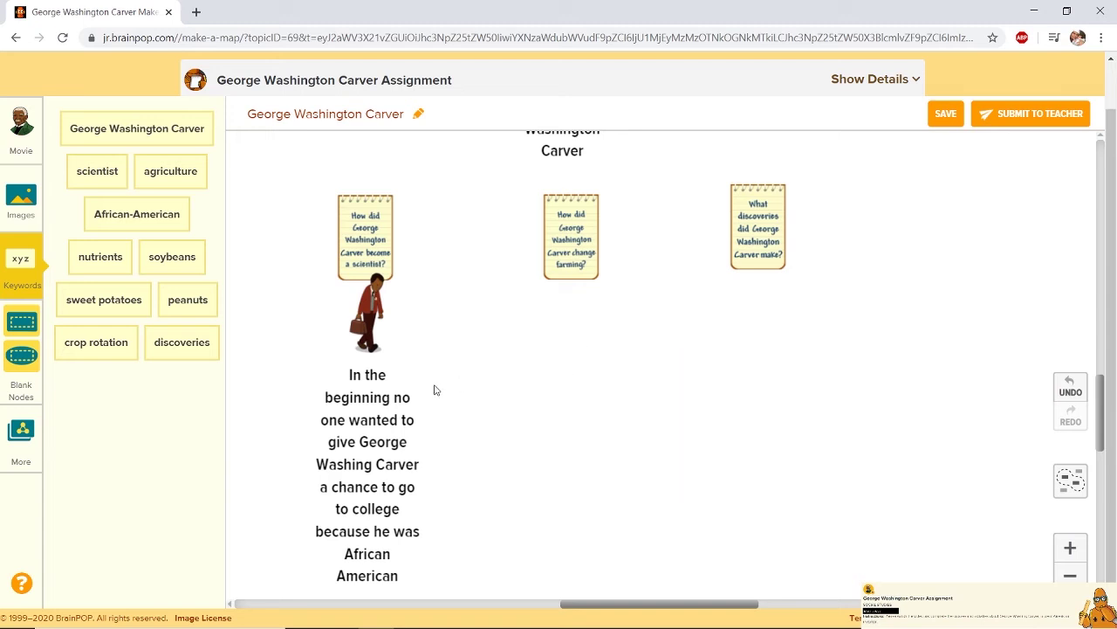
Step: Place the round image of the columned building directly beneath the walking man's caption
scroll(436, 389, "down", 1)
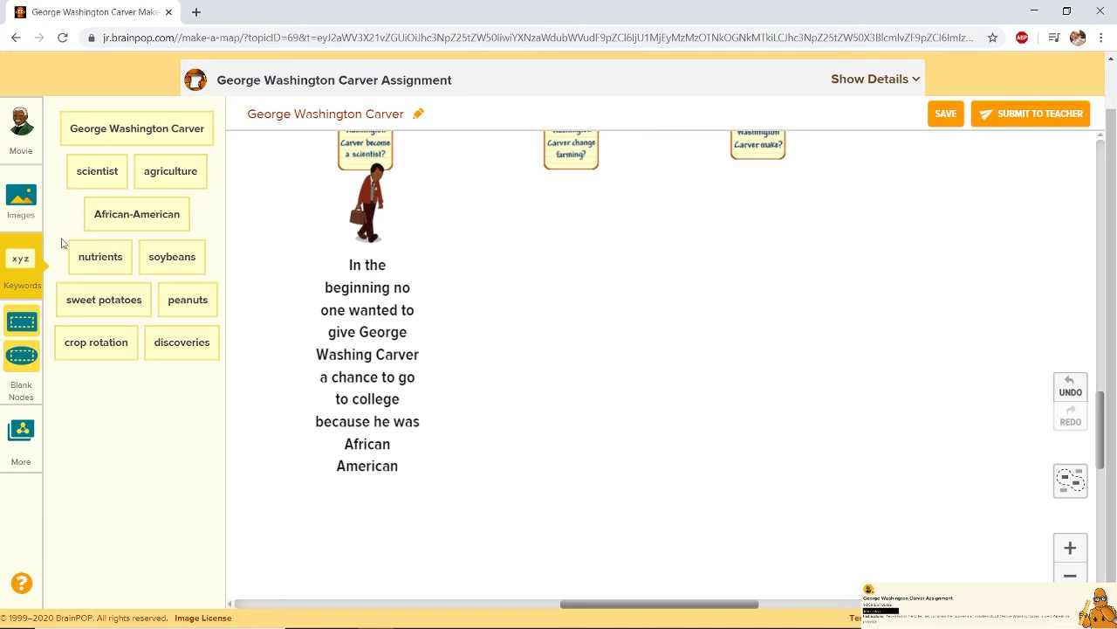
left_click(32, 197)
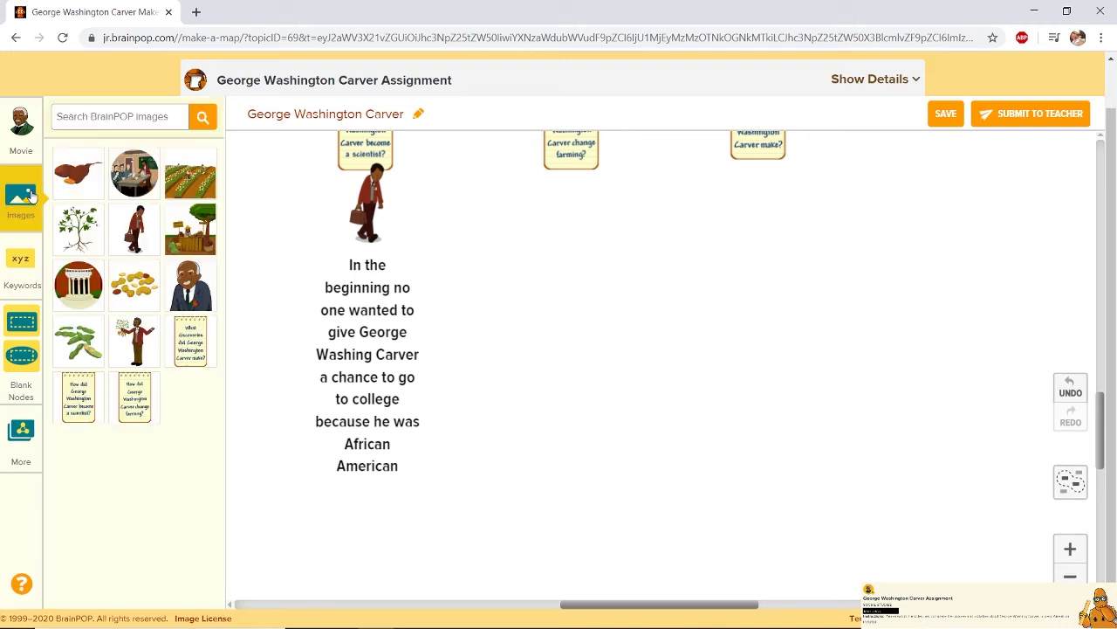
left_click_drag(78, 284, 302, 159)
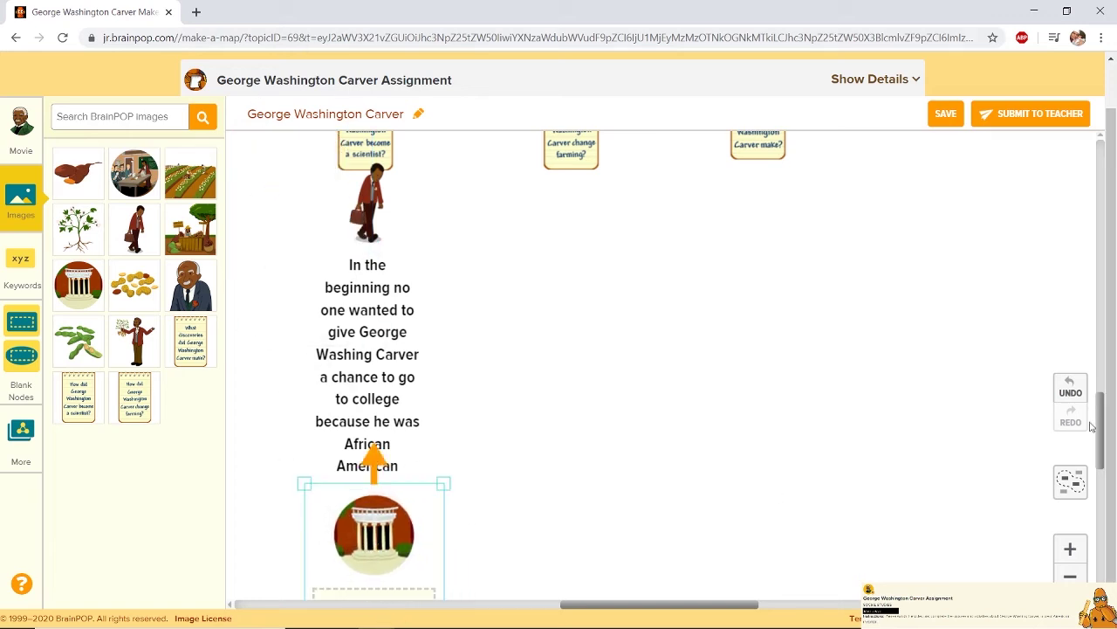
Step: Caption the columned building image "However, Iowa State gave him an opportunity to study there." and deselect it
left_click_drag(1097, 427, 1097, 479)
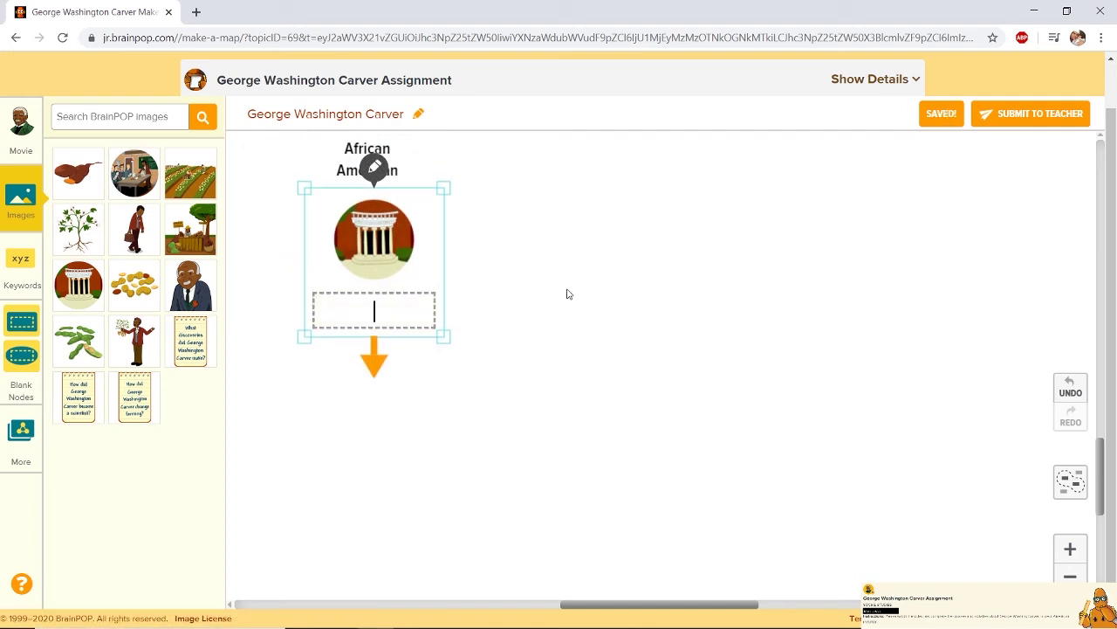
type("Howeve")
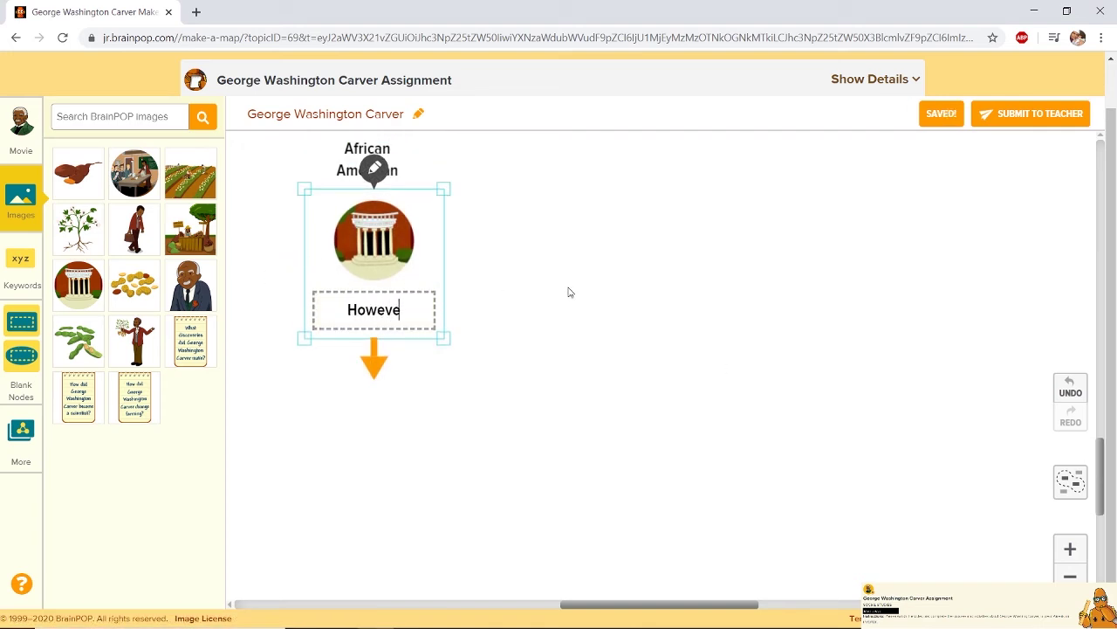
type("r, Iow")
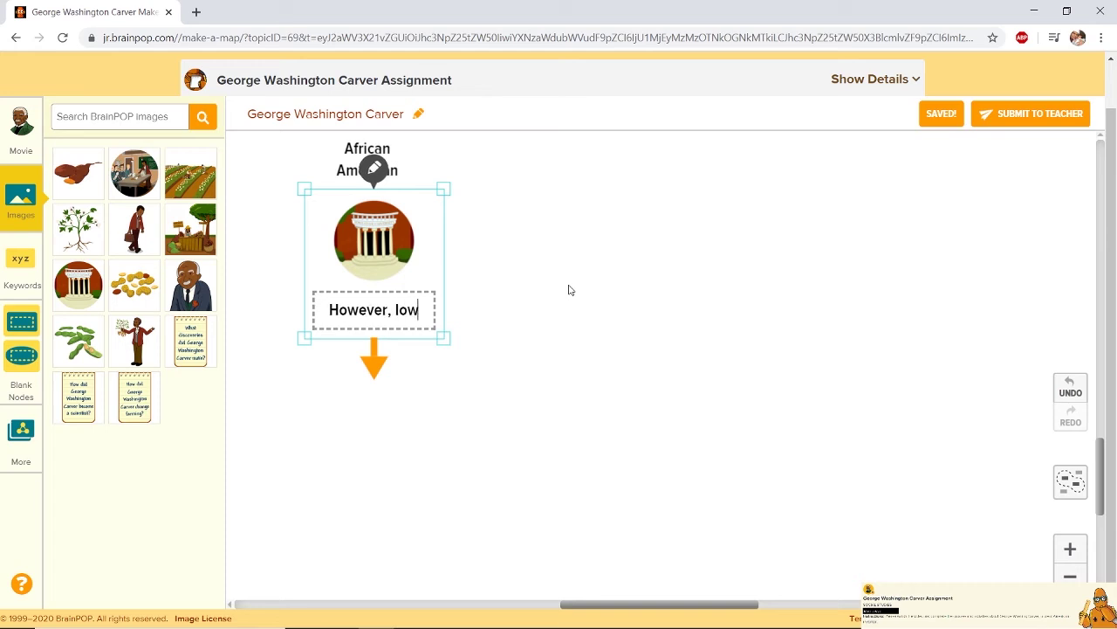
type("a Sta")
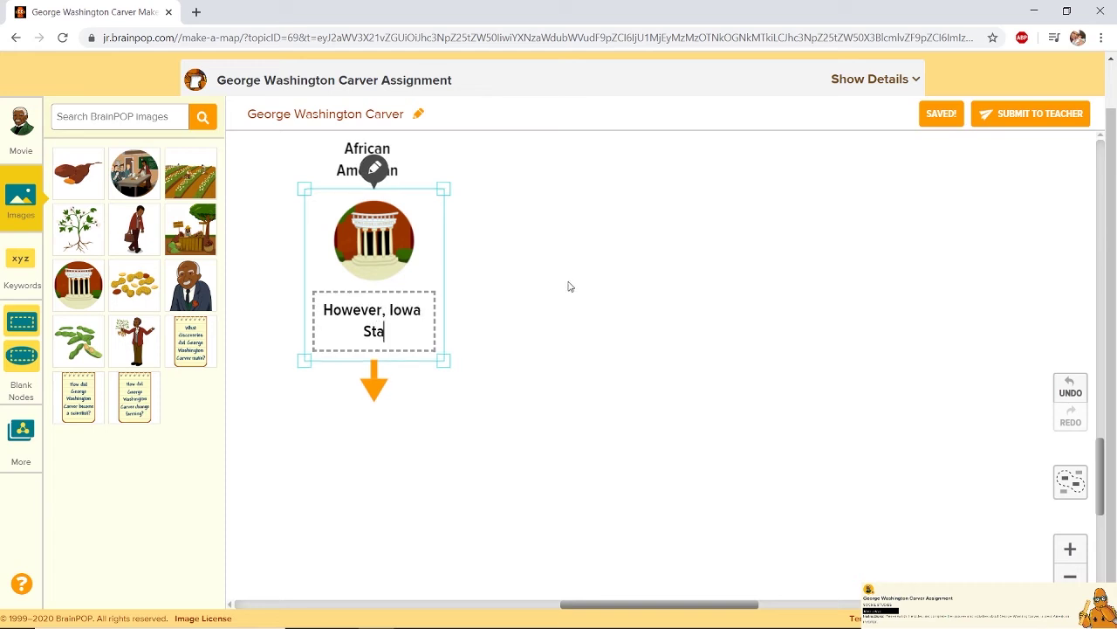
type("te gave hin")
key("BackSpace")
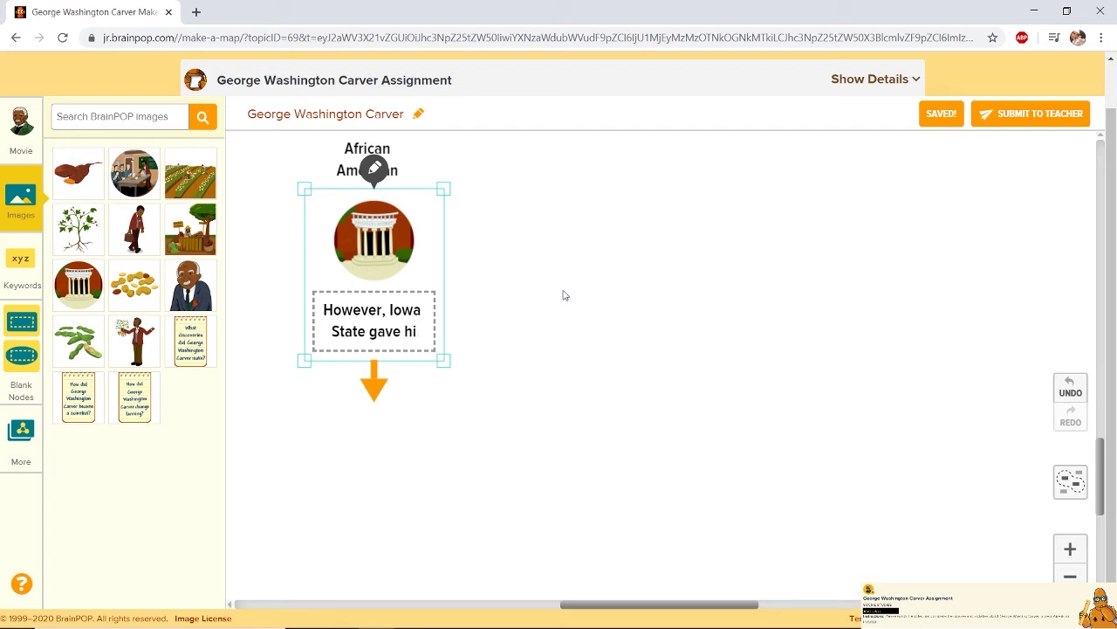
type("m an oppo")
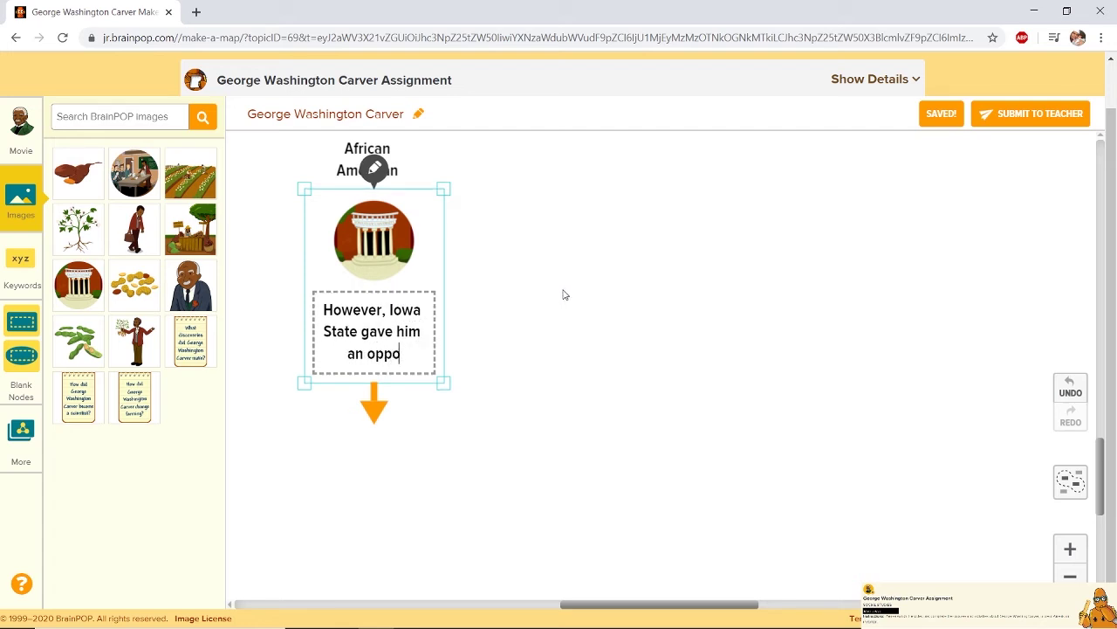
type("rtunity t")
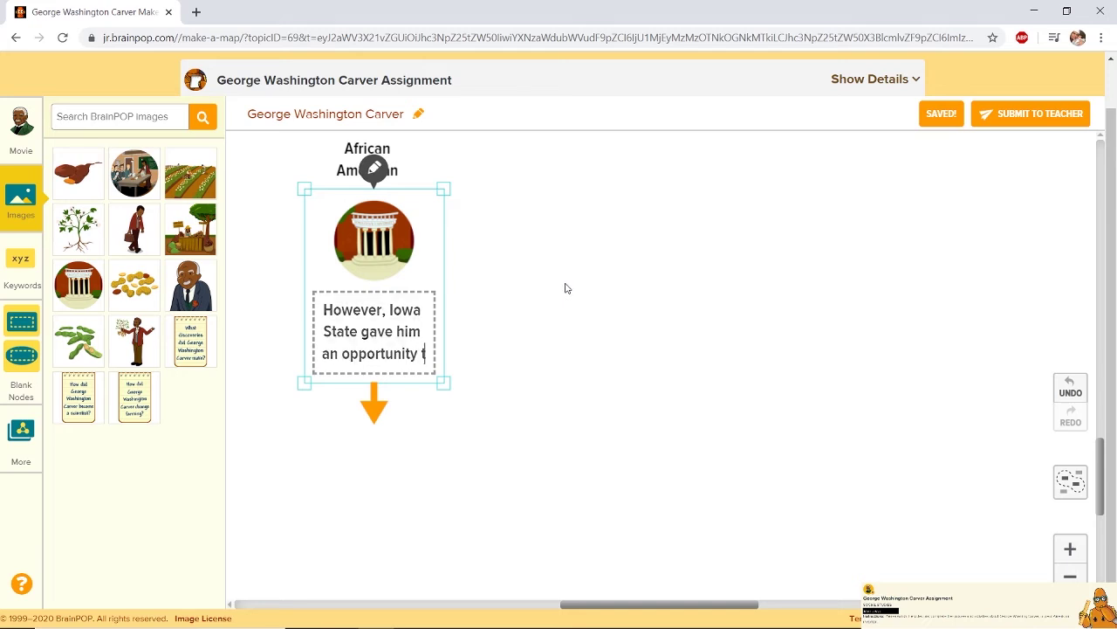
type("o study there.")
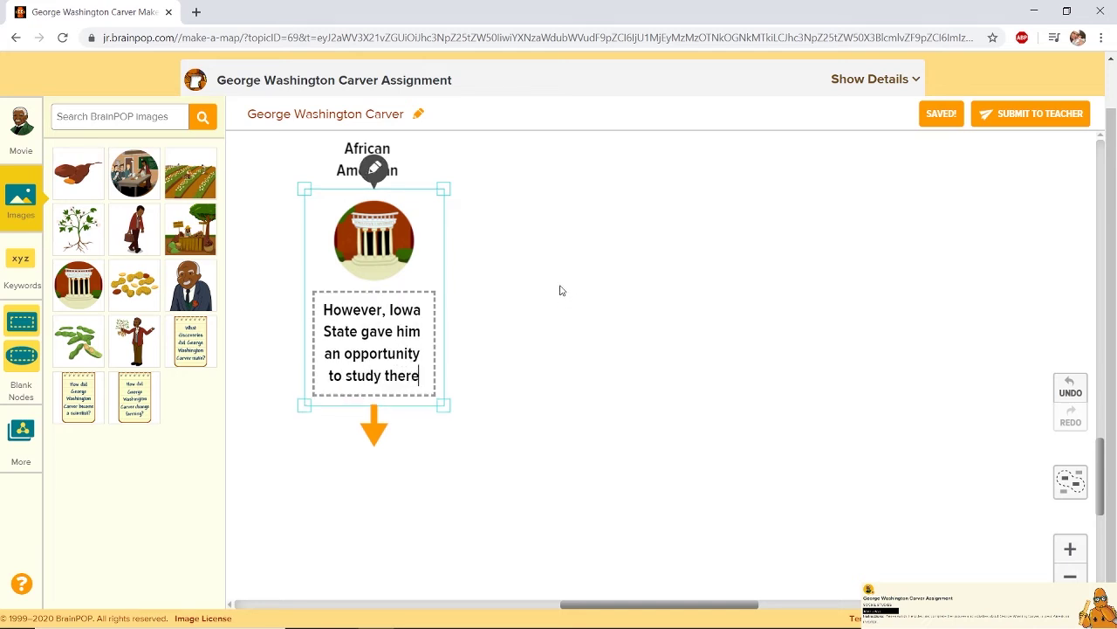
left_click(611, 389)
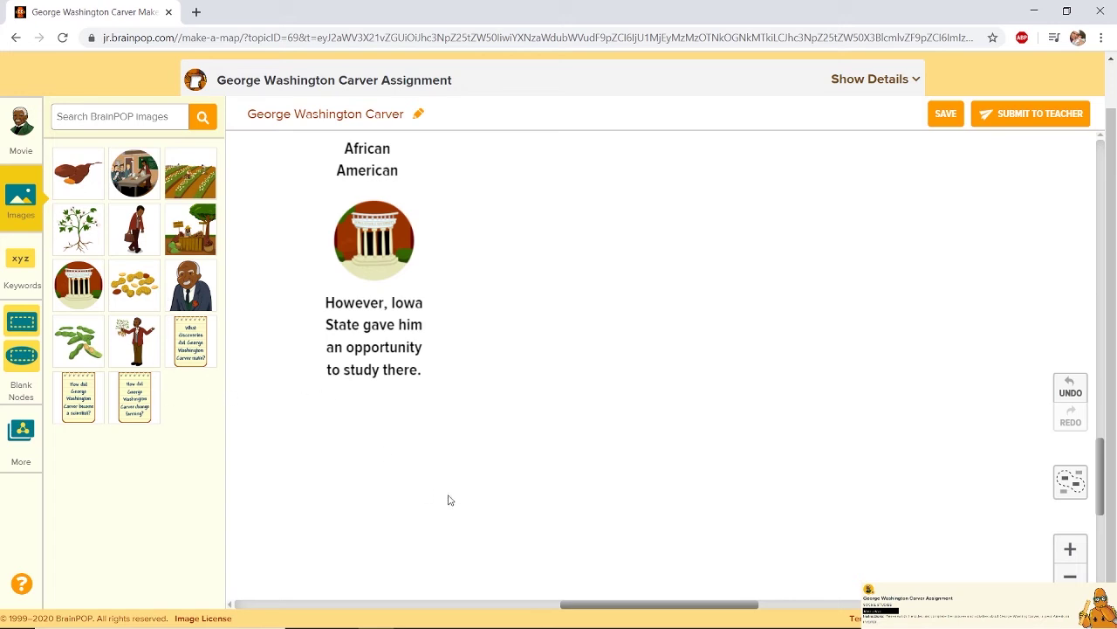
Step: Place the farm field image directly beneath the "How did George Washington Carver change farming?" notepad
scroll(469, 488, "up", 1)
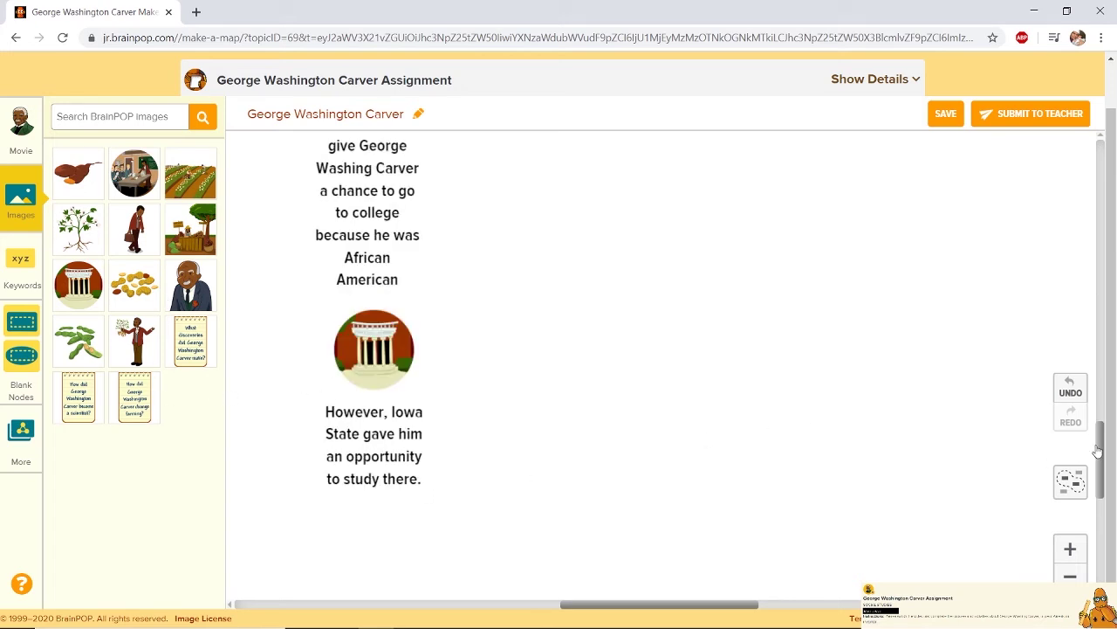
left_click_drag(1100, 452, 1015, 375)
scroll(601, 464, "down", 3)
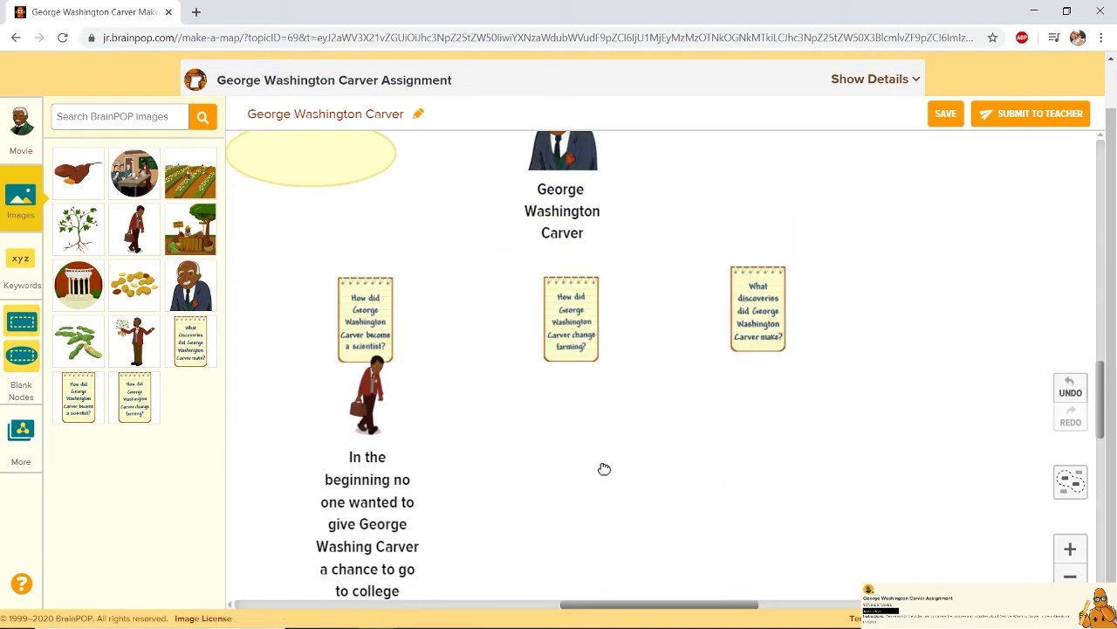
scroll(220, 325, "up", 1)
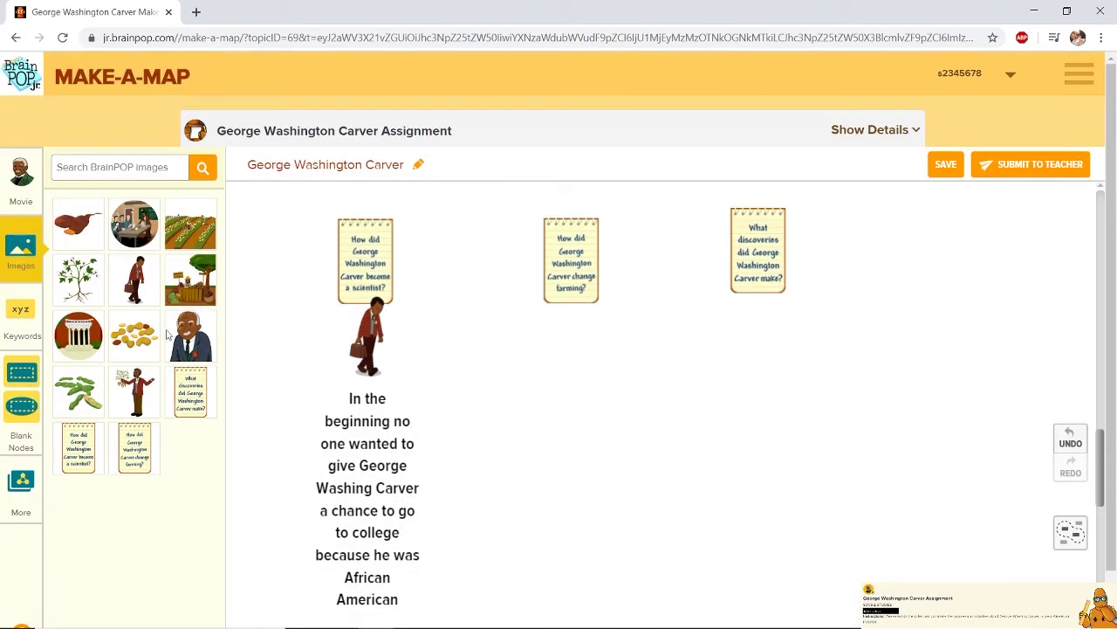
left_click_drag(194, 237, 573, 359)
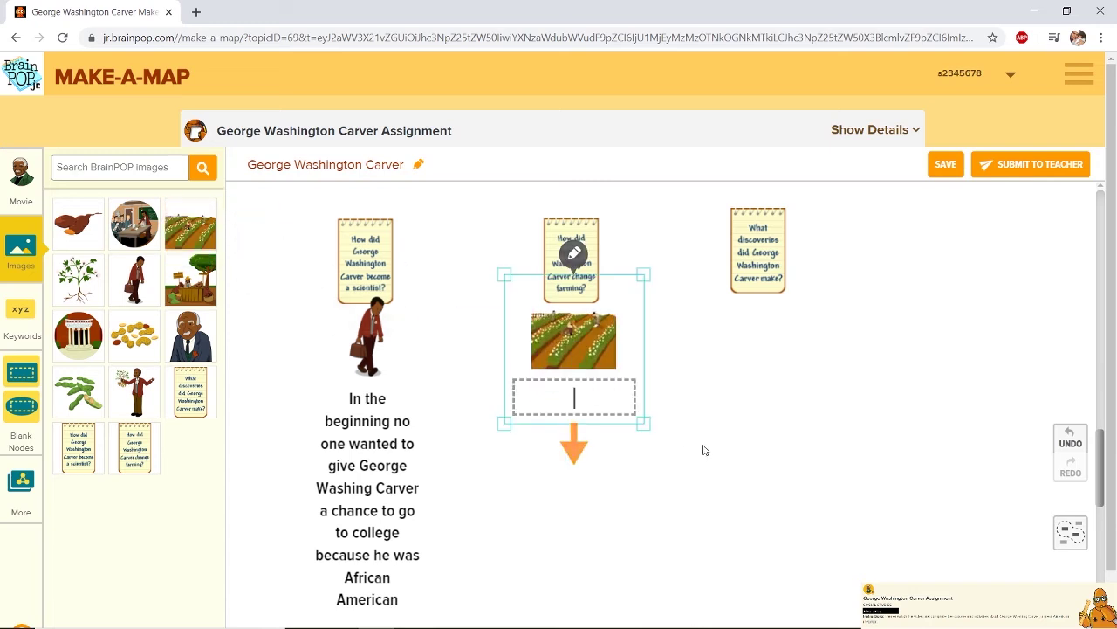
left_click(704, 448)
Step: Begin the farm field image's caption with "Back then farmers planted a lot of cotton."
left_click(545, 340)
left_click(565, 398)
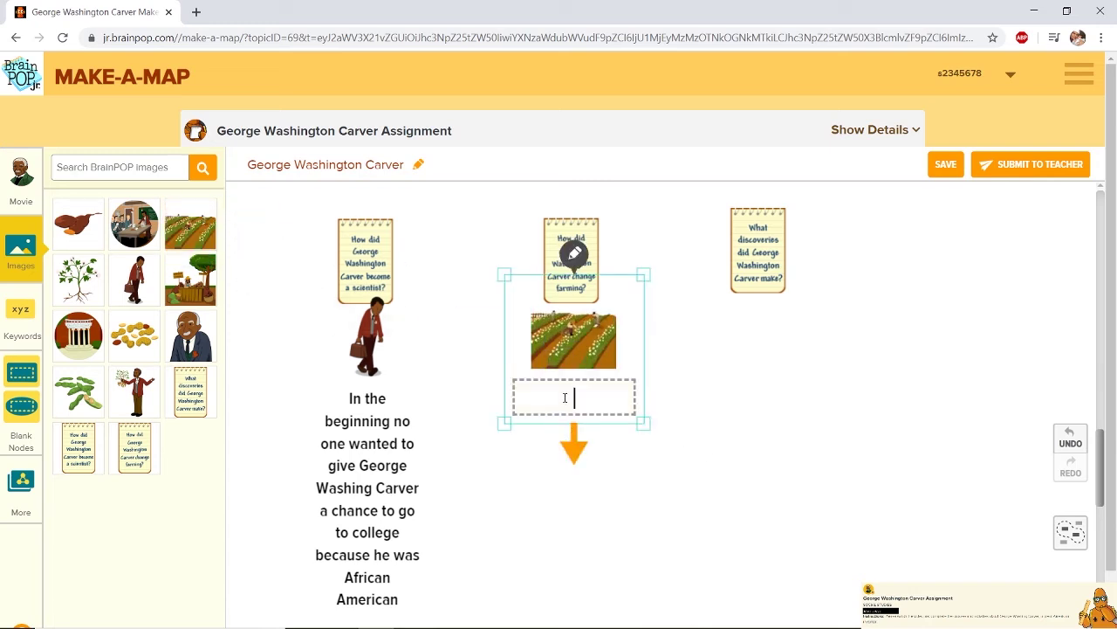
type("b")
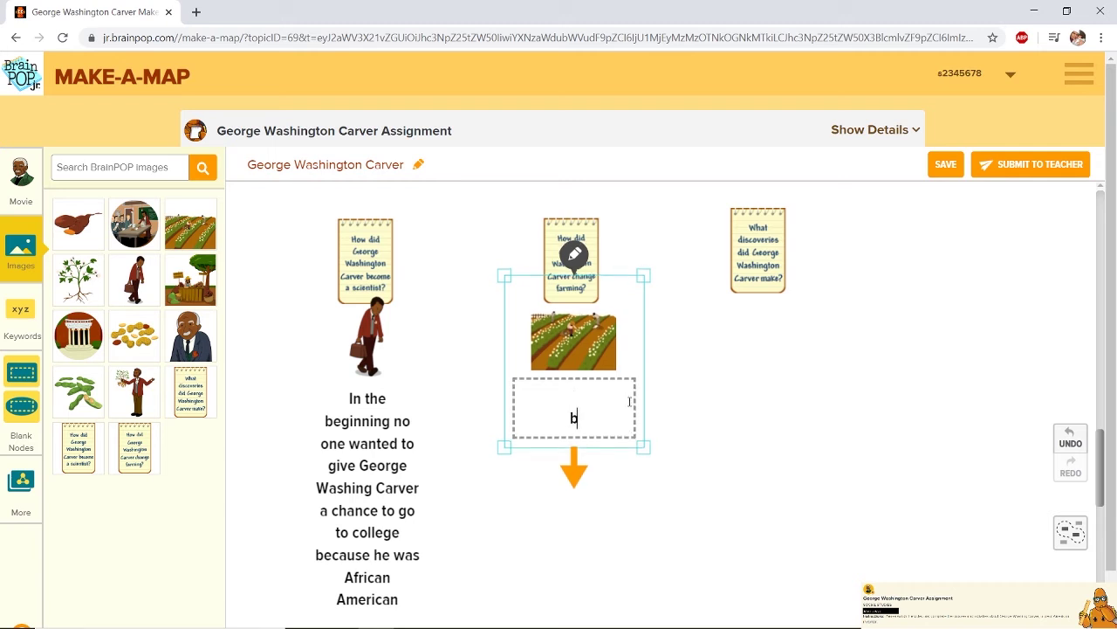
key("BackSpace")
type("B")
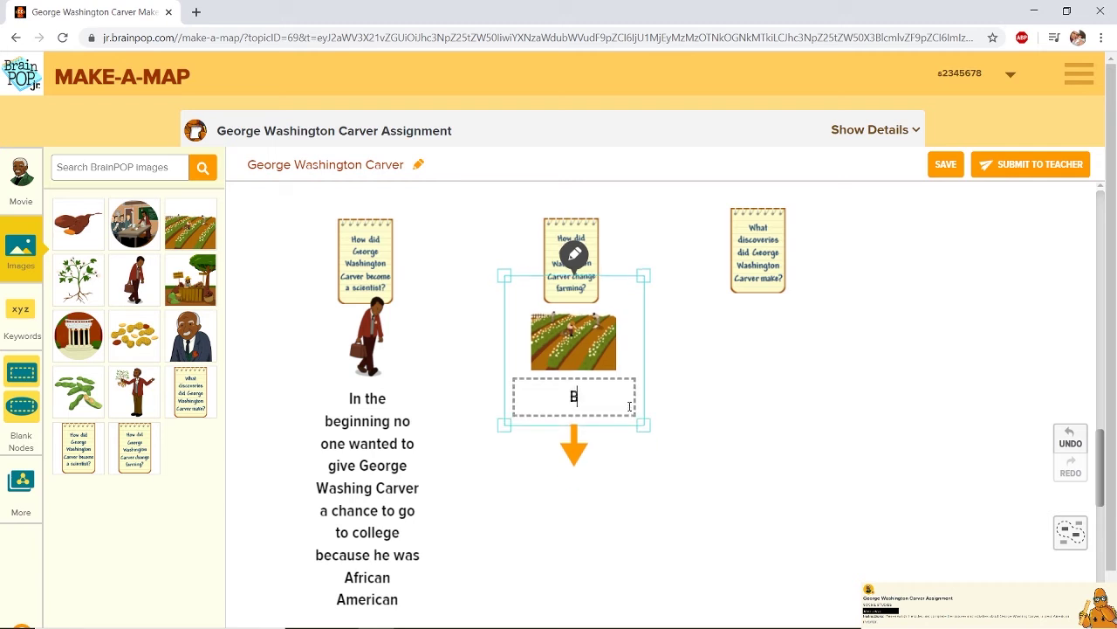
type("ack then ")
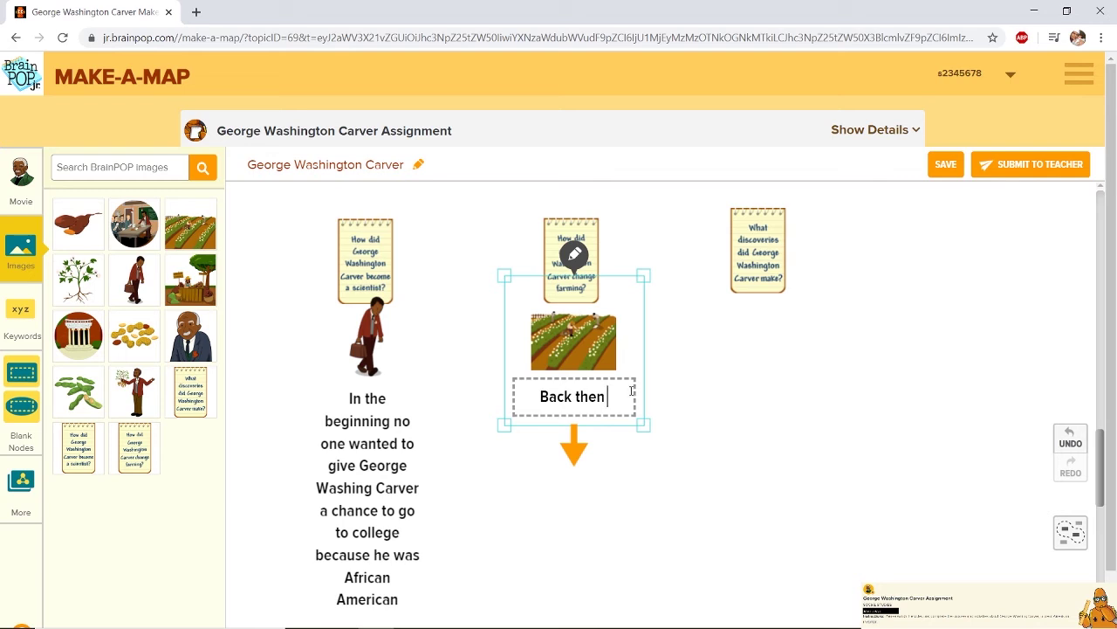
type("fa")
key("BackSpace")
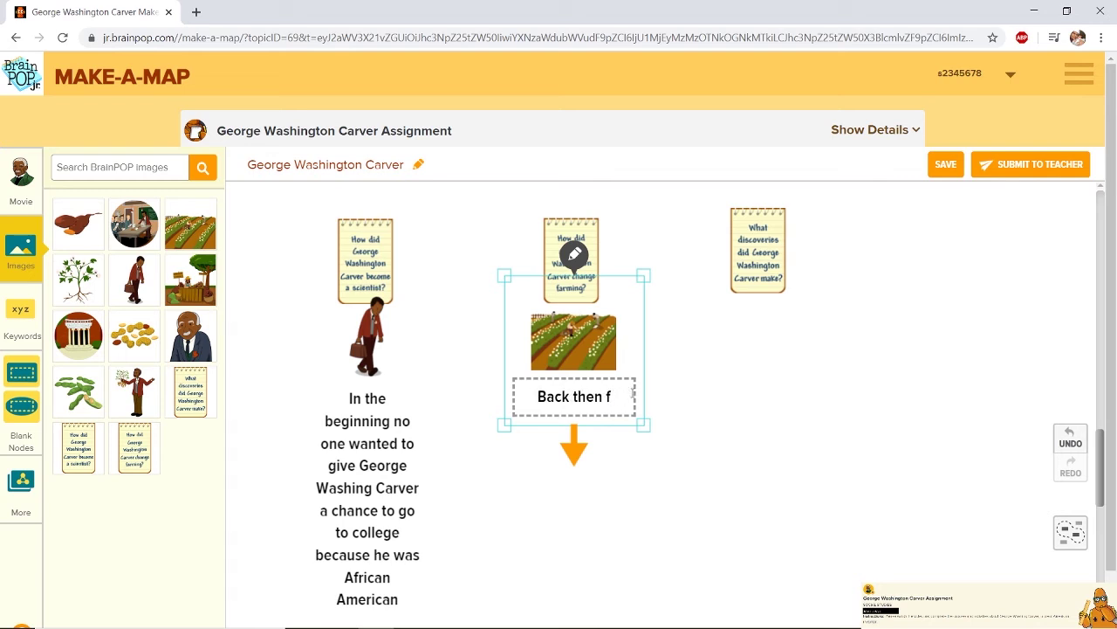
type("a")
type("rmers")
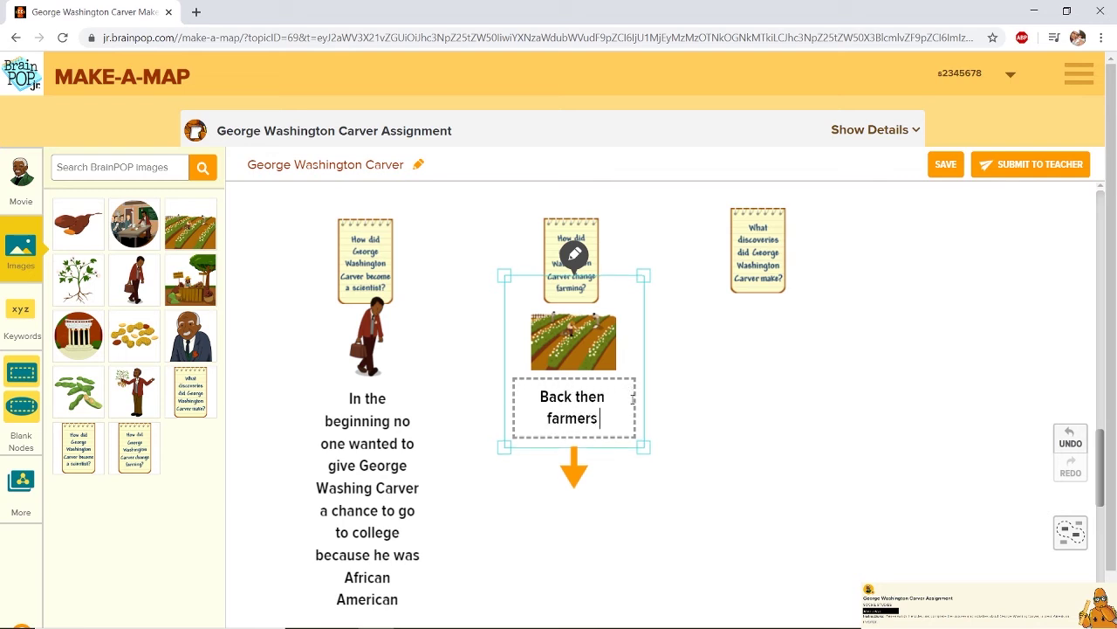
type(" planted ")
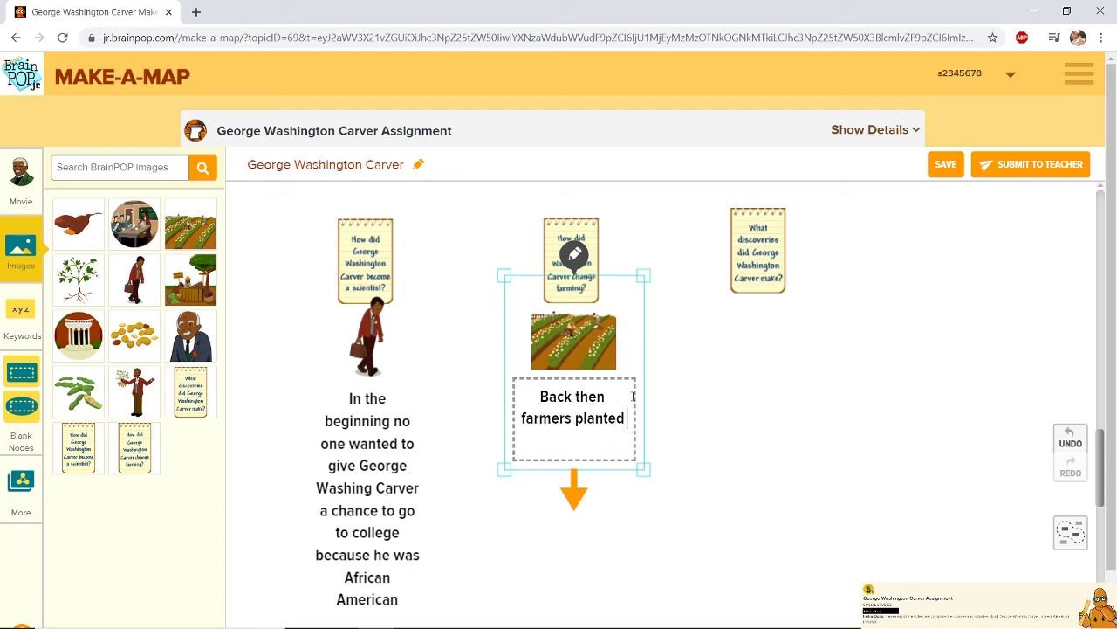
type("a lot of cotton. ")
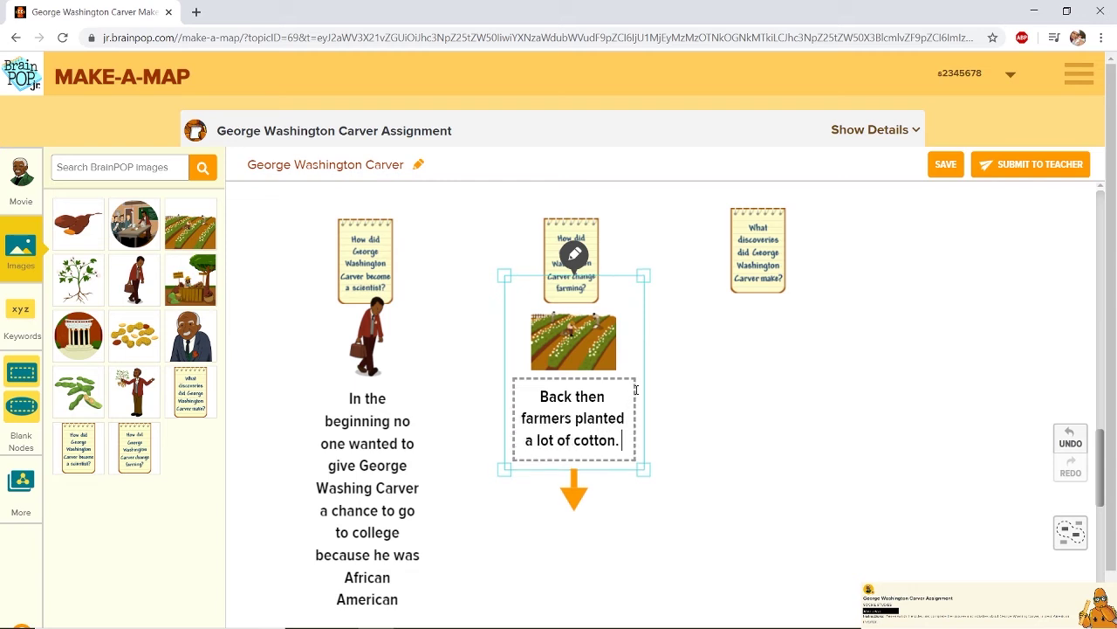
Step: Complete the farm field's caption with "Cotton took away the nutrients from the soil and damaged it." and deselect the image
type("Cotton")
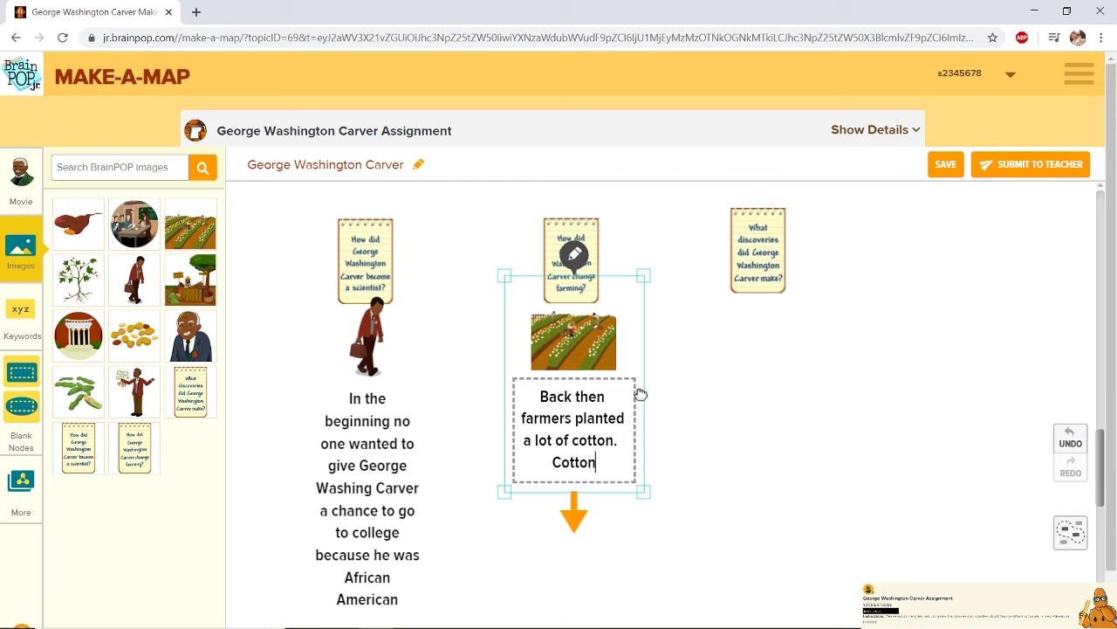
type(" took aw")
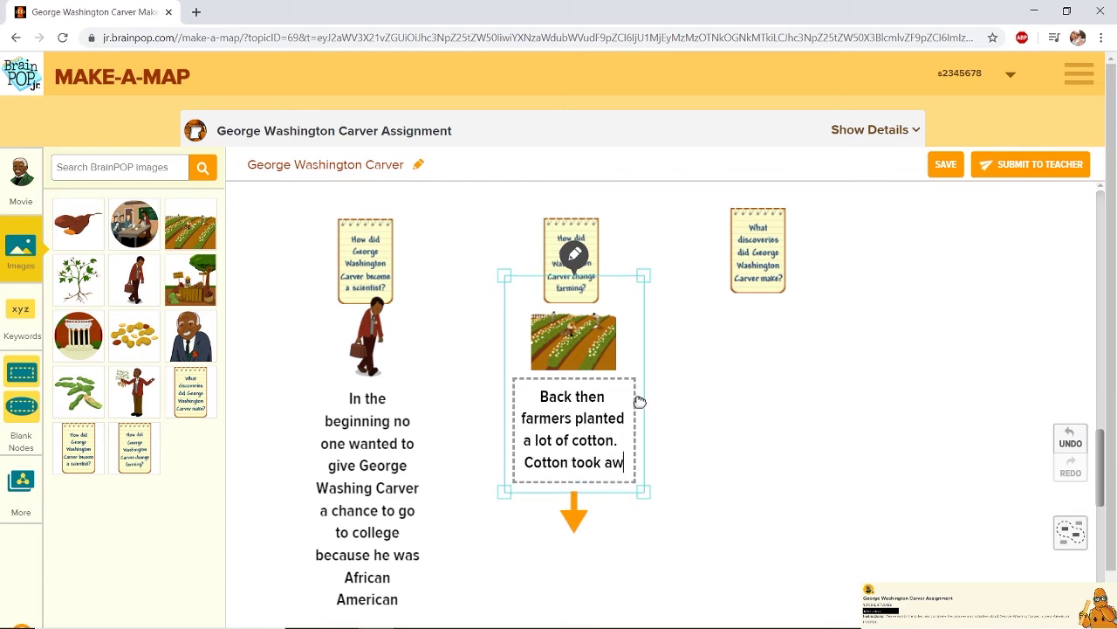
type("ay the nut")
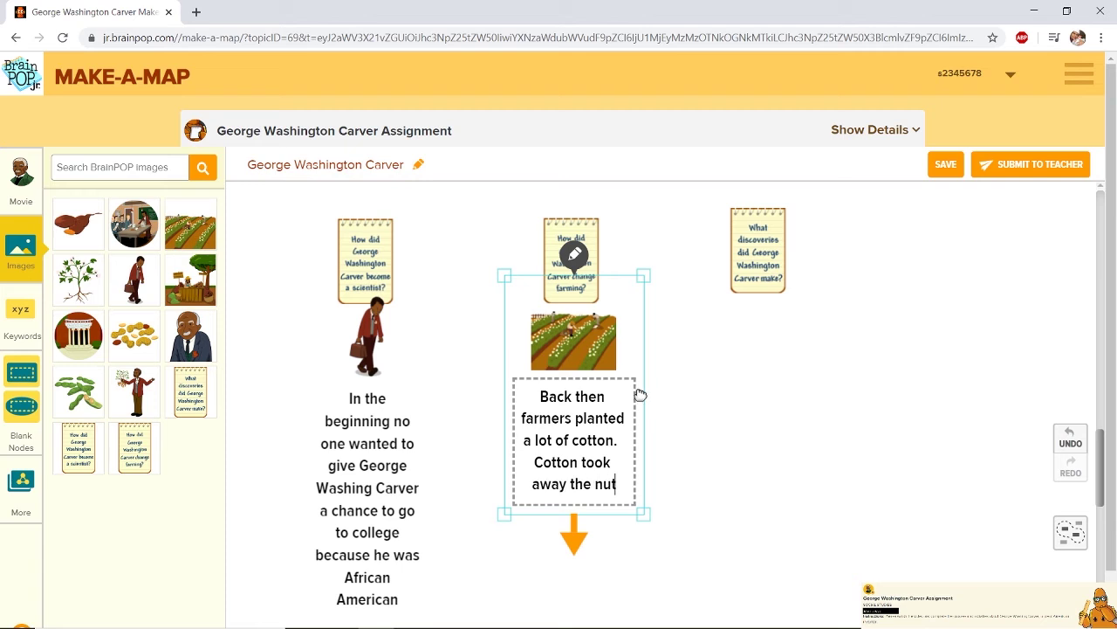
type("rients for")
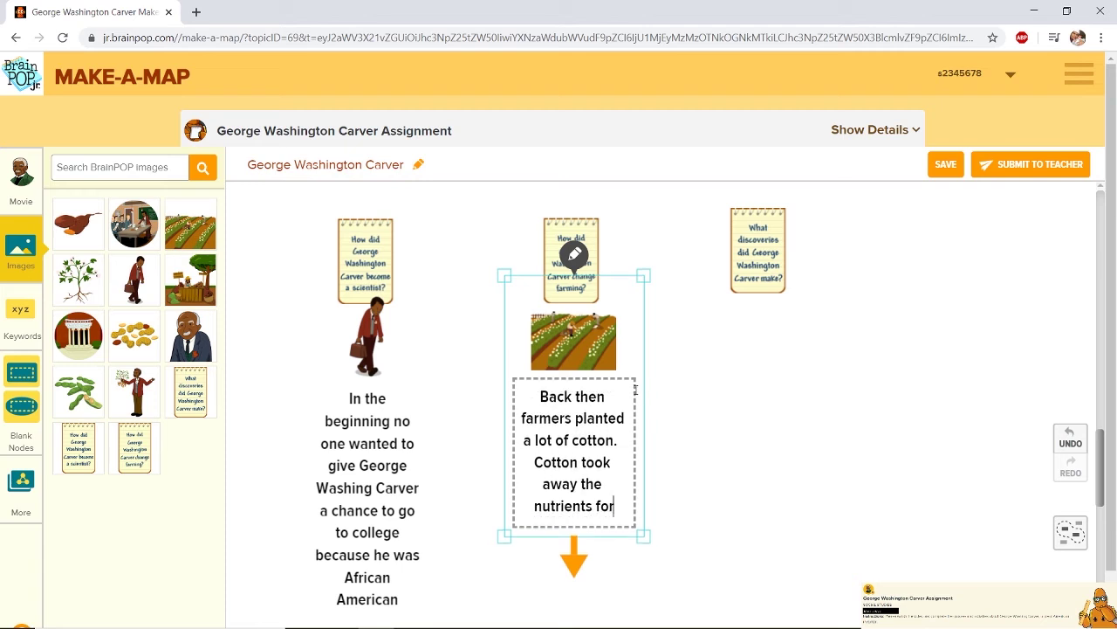
type("m")
key("BackSpace")
key("BackSpace")
type("rom")
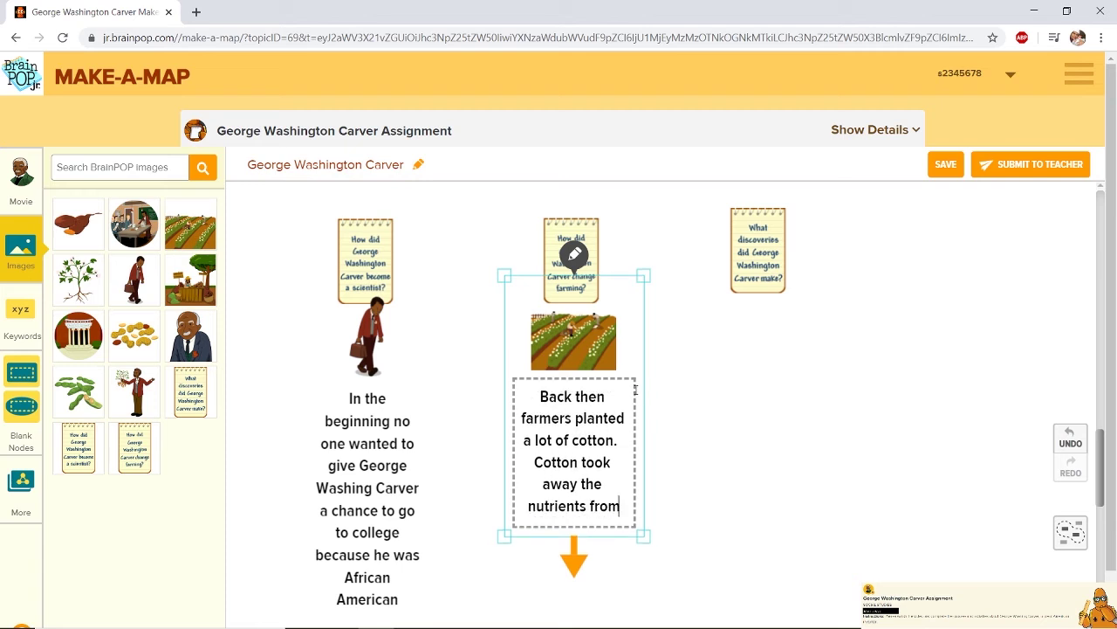
type(" the soil")
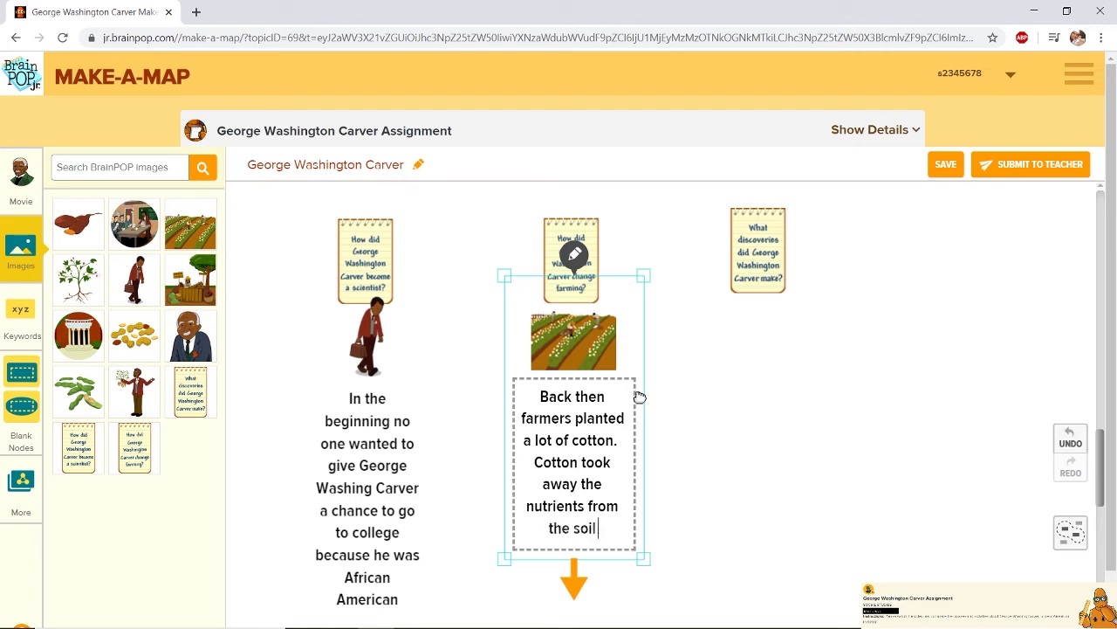
type(" and damage")
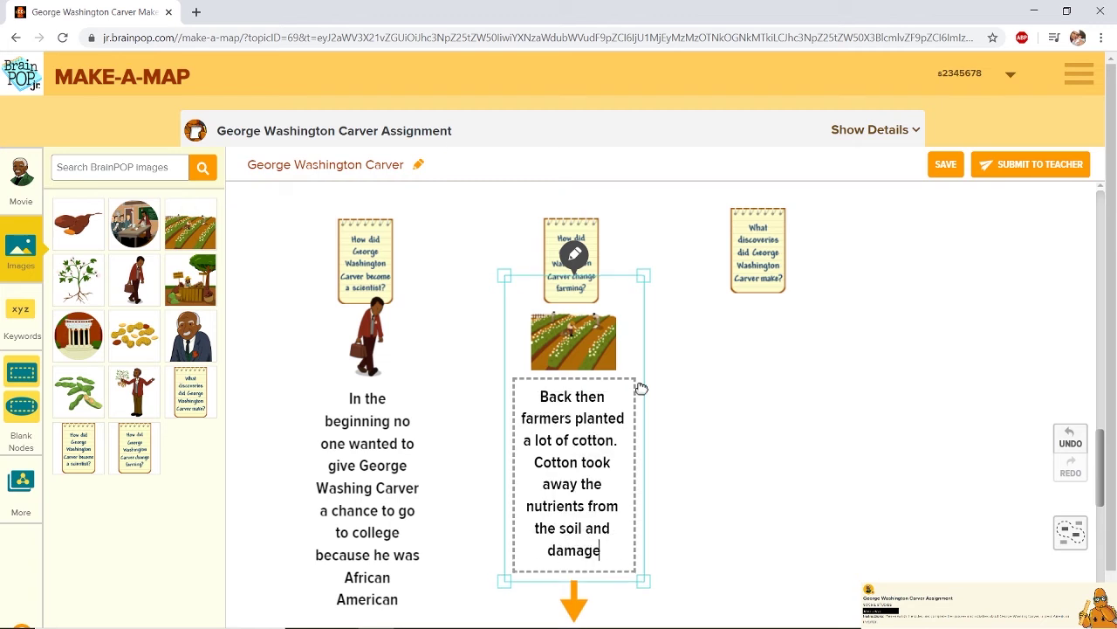
type("d it.")
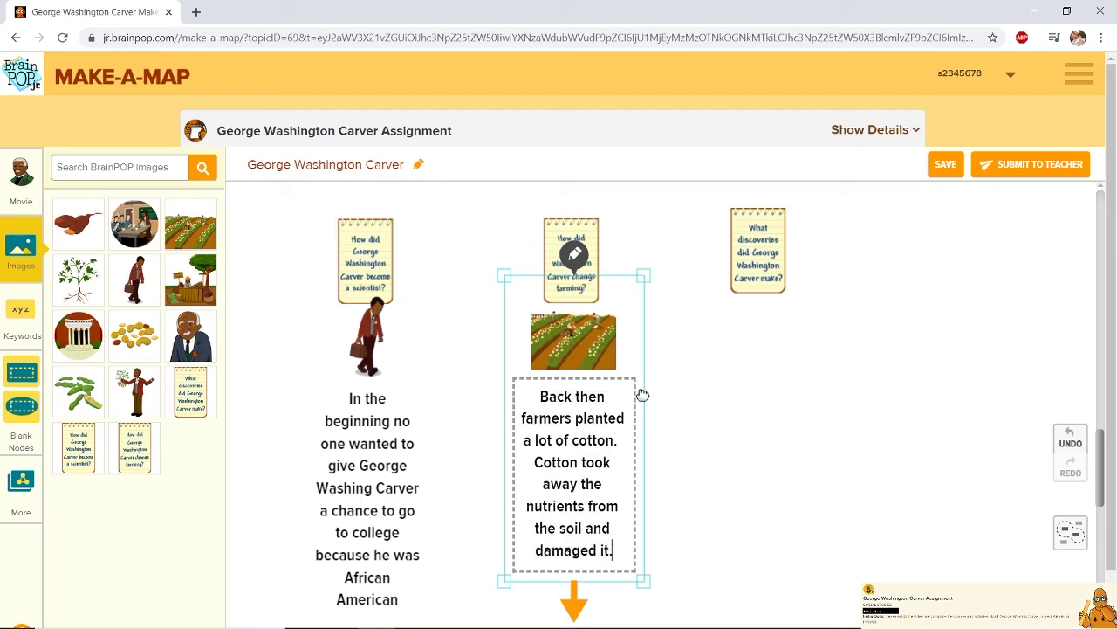
left_click(809, 433)
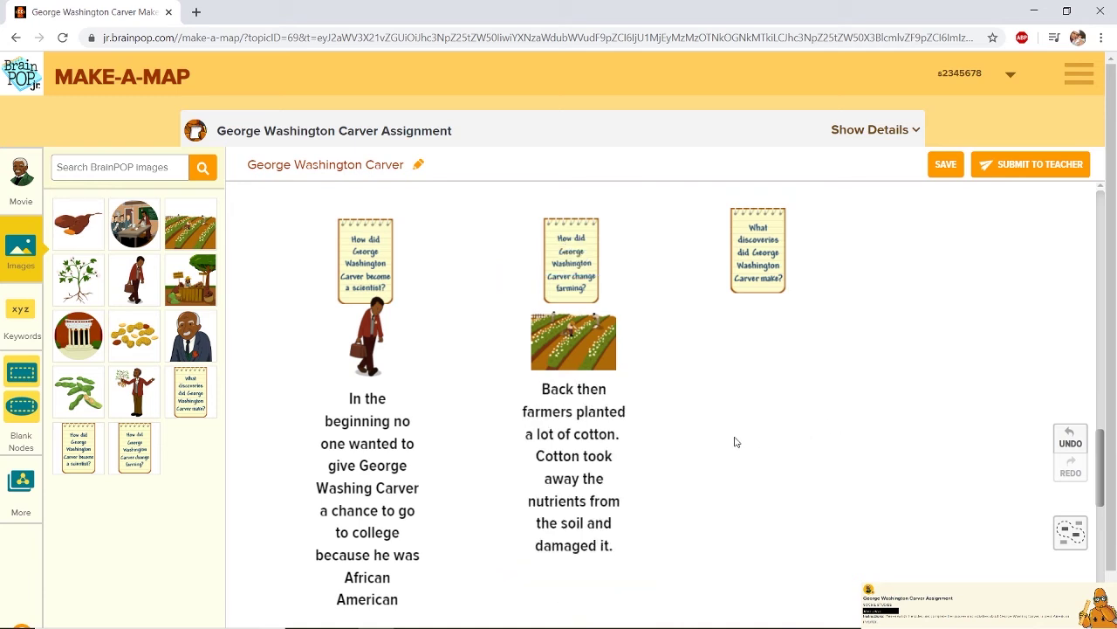
scroll(735, 442, "down", 1)
scroll(558, 450, "down", 1)
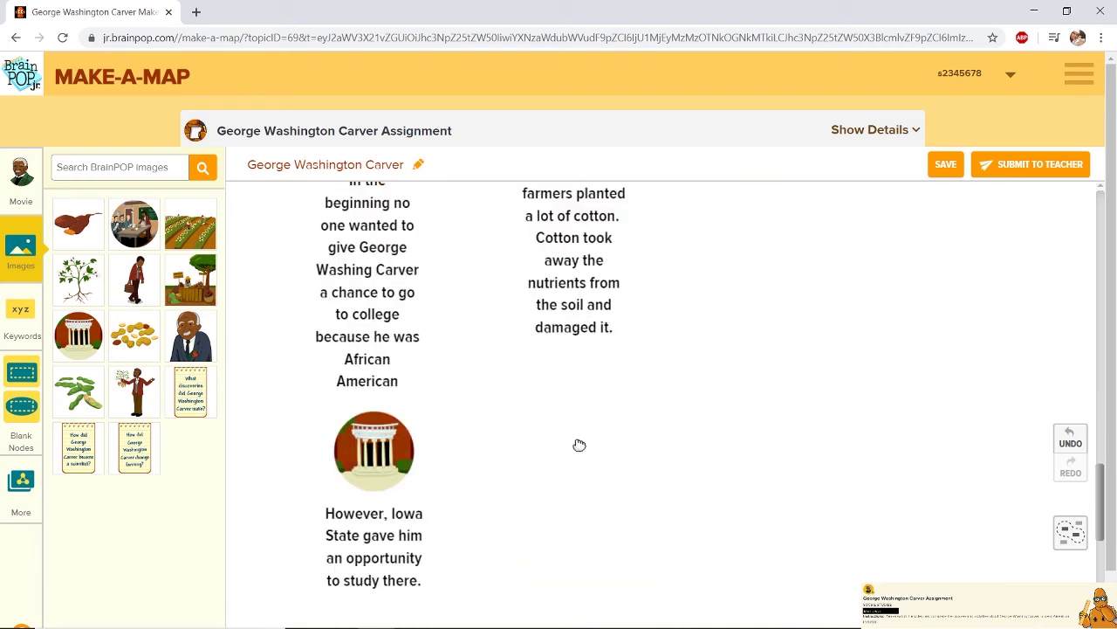
left_click(141, 393)
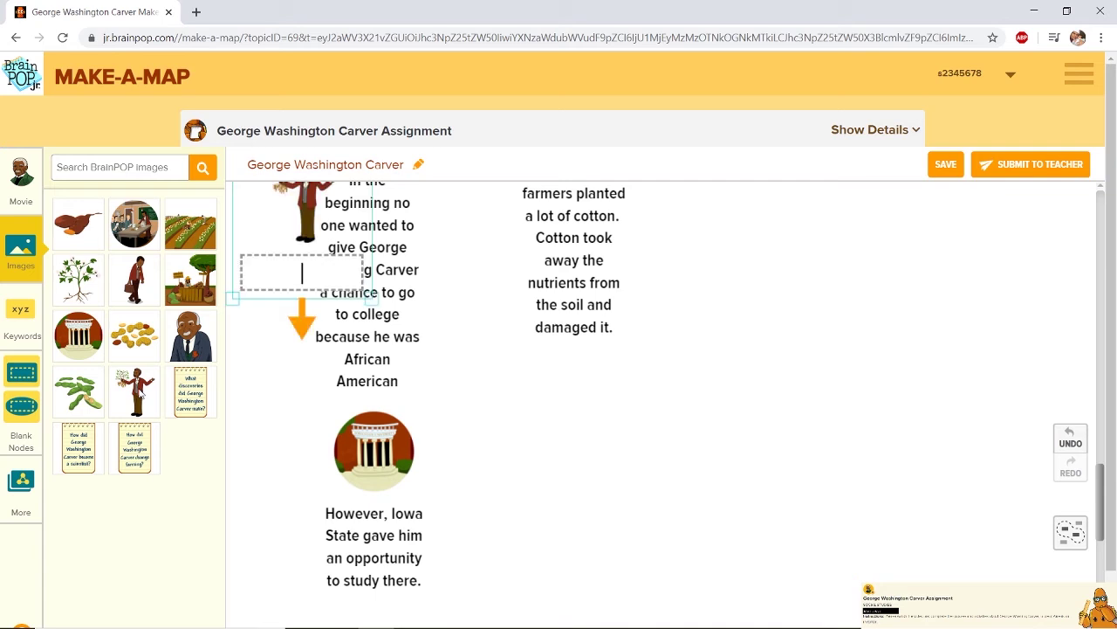
mouse_move(308, 205)
left_mouse_down()
mouse_move(428, 341)
mouse_move(609, 421)
mouse_move(600, 405)
left_mouse_up()
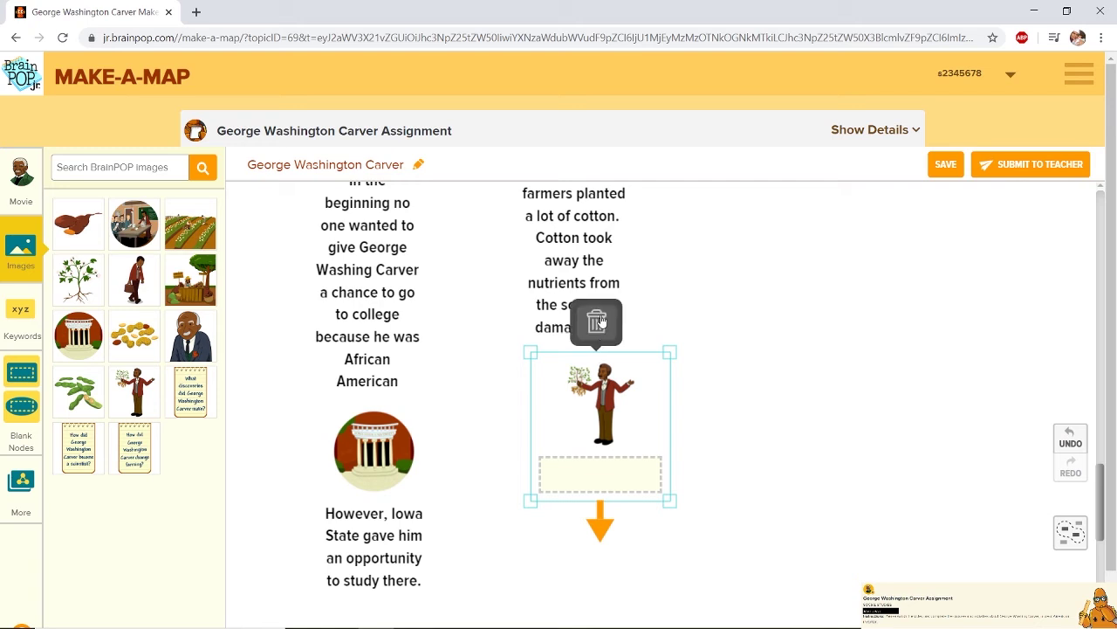
left_click(599, 322)
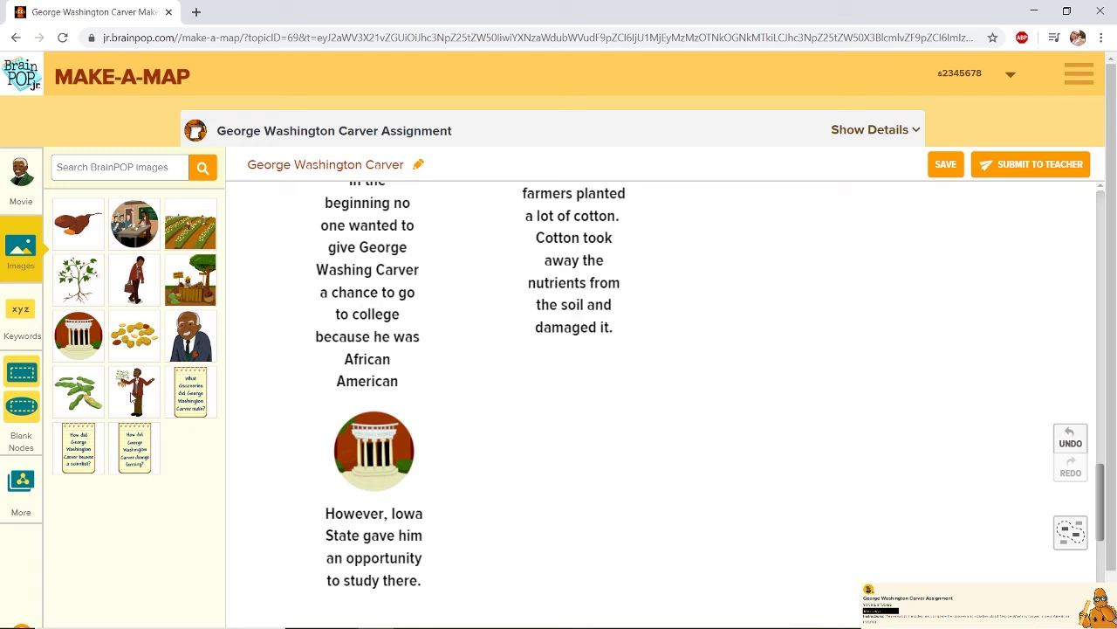
Step: Place the image of the man holding a plant directly beneath the farm field's caption
left_click_drag(132, 399, 574, 400)
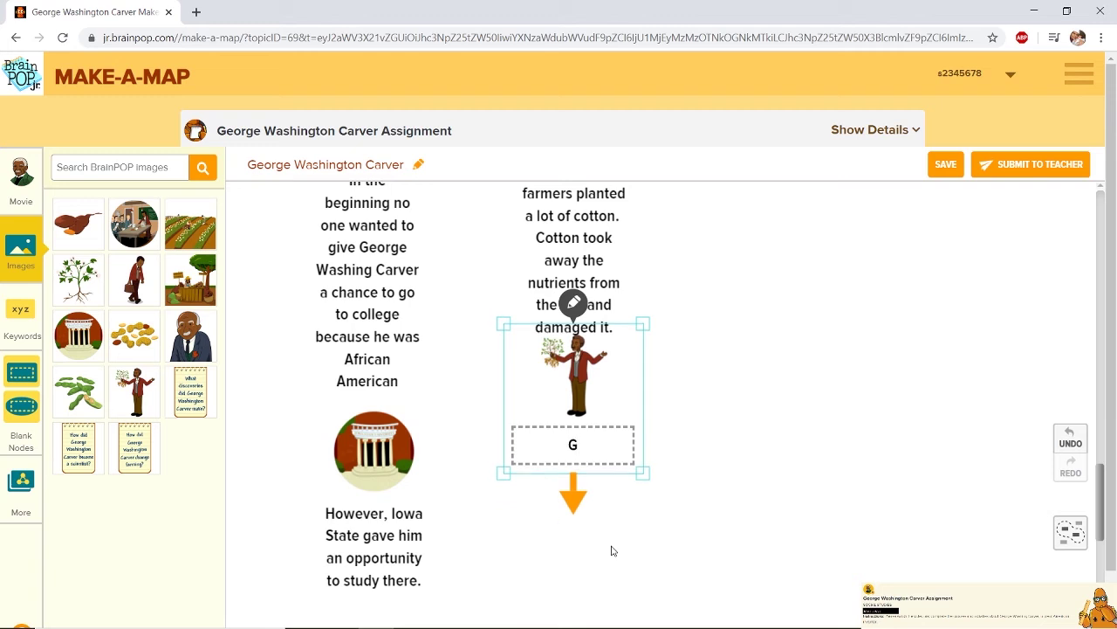
Step: Begin the caption under the man holding a plant with "G. W. Carver taught farmers that they could plant other crops such as peanuts"
type("G. W. Carve")
key("BackSpace")
key("BackSpace")
type("ver taught farmers that")
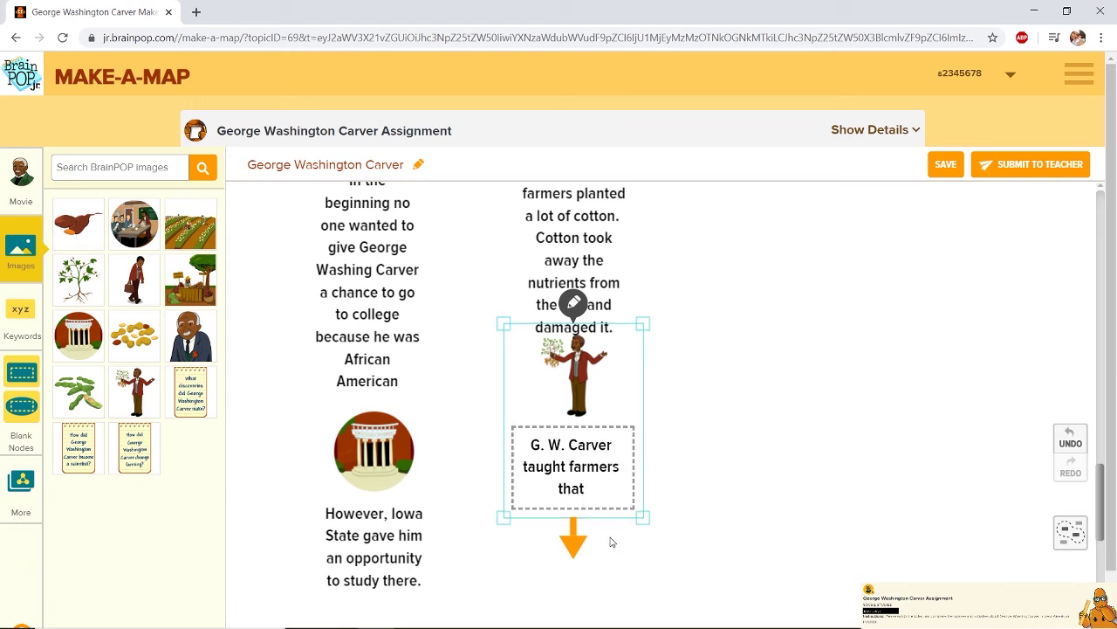
type(" they could p")
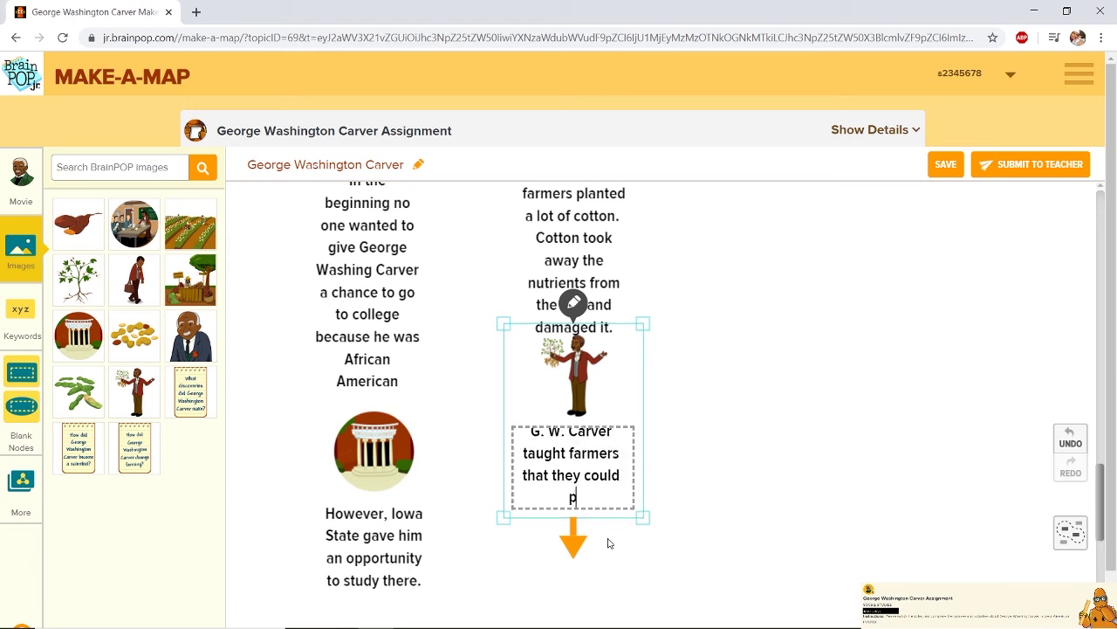
type("lant othe")
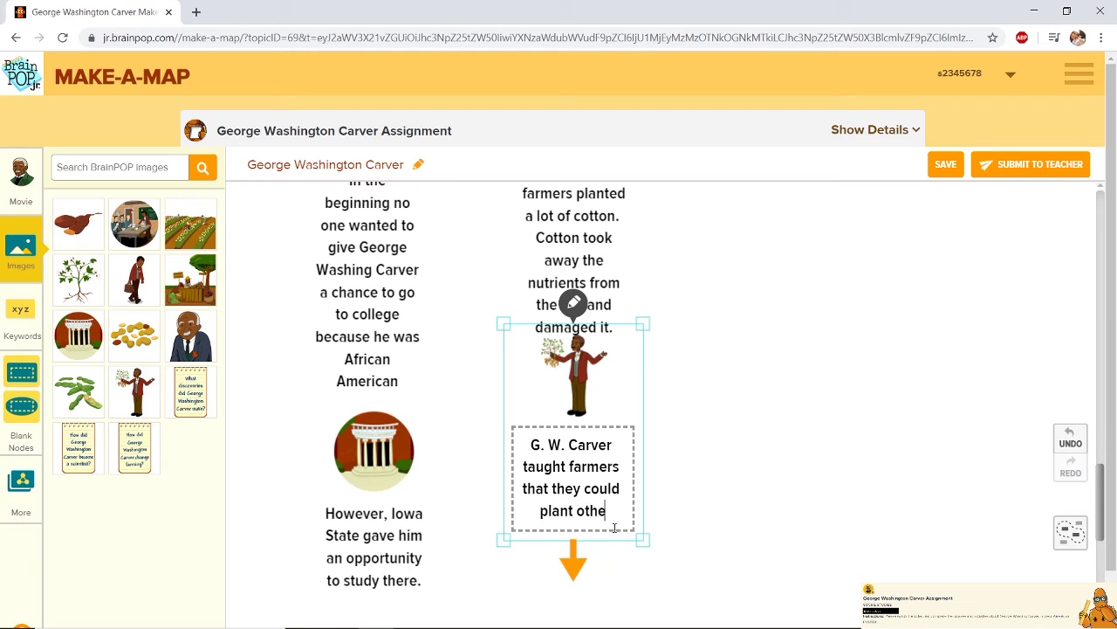
type("r crops su")
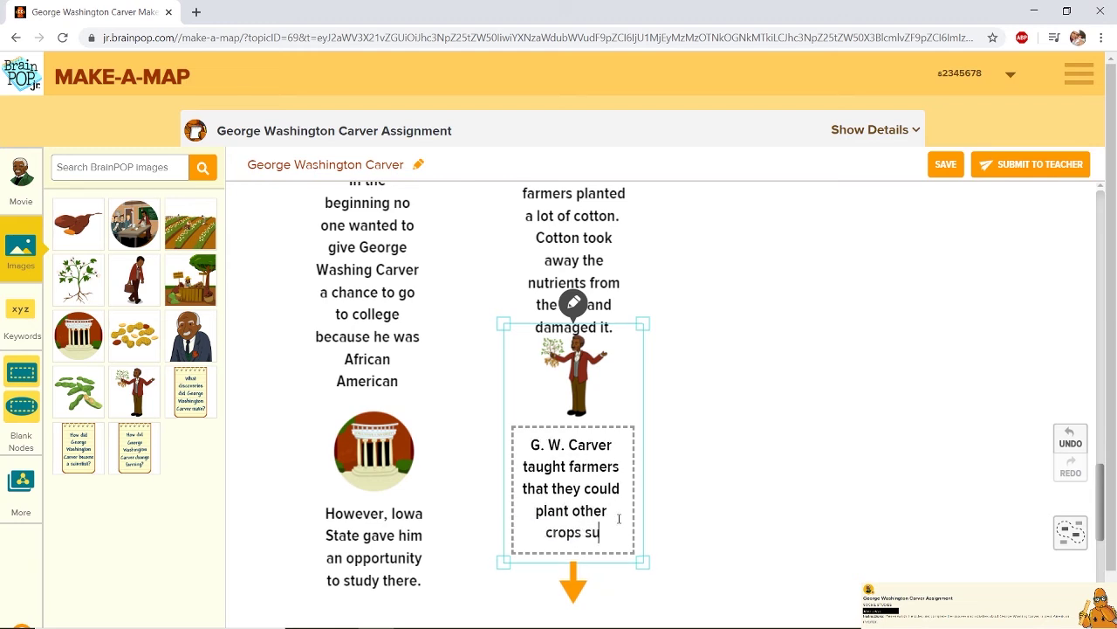
type("ch as peanuts")
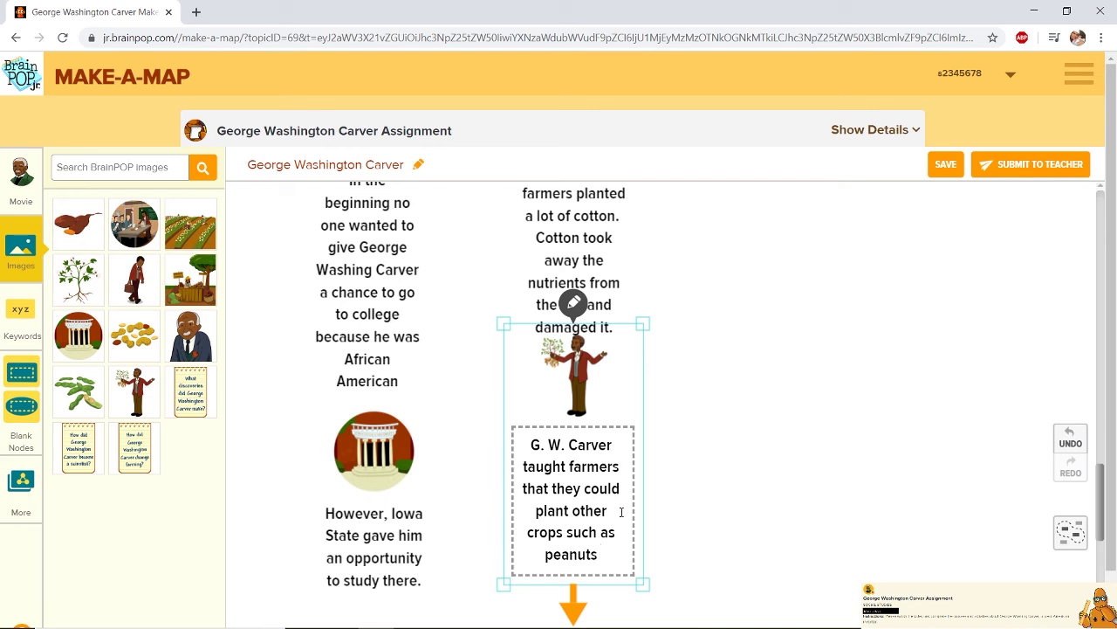
Step: Complete the plant-holding man's caption with "and potatoes to put back the nutrients in the soil." and deselect the image
type(" and po")
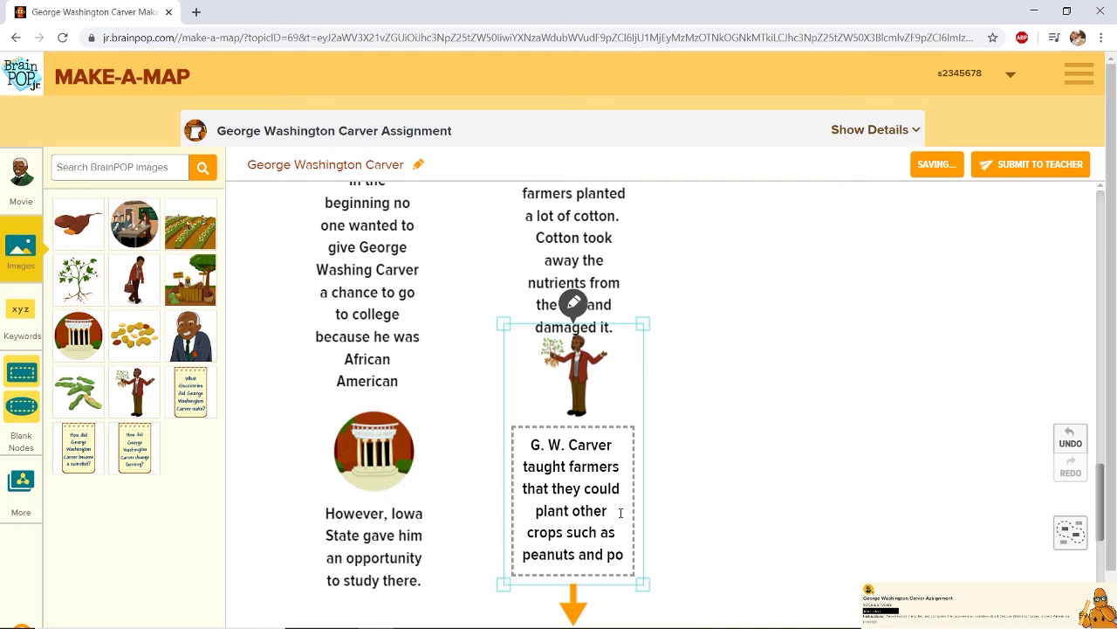
type("tatos")
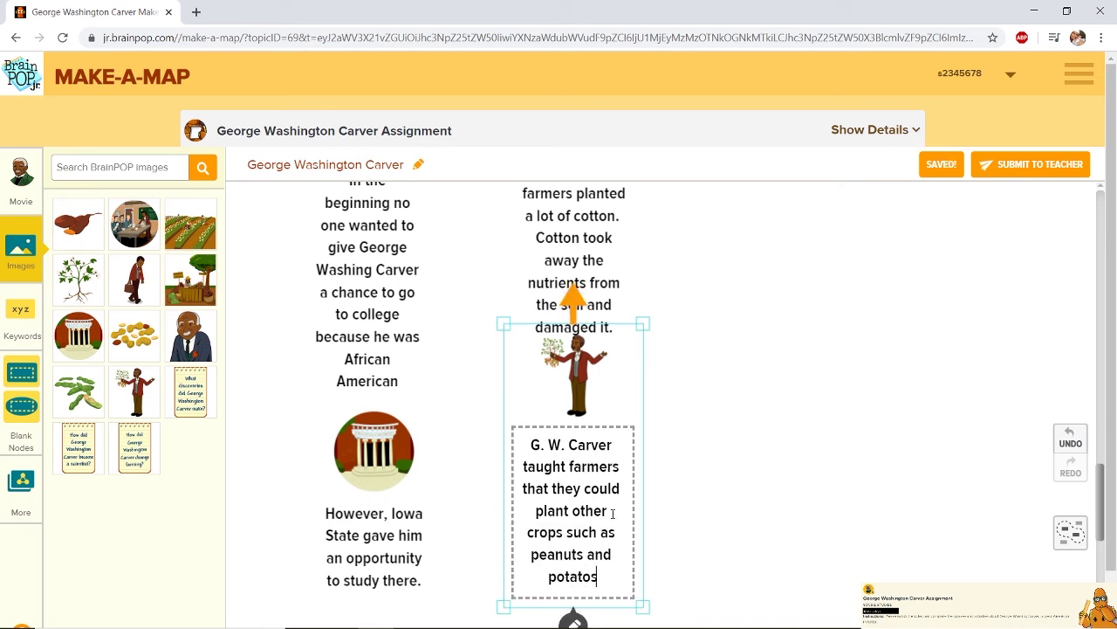
key("BackSpace")
type("es to")
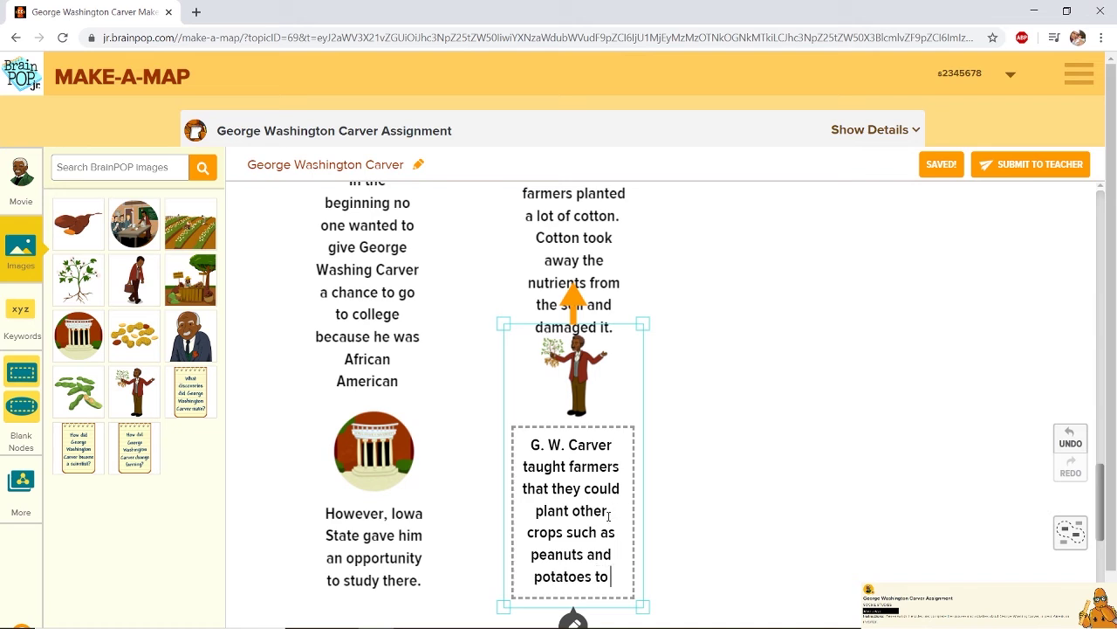
type(" put")
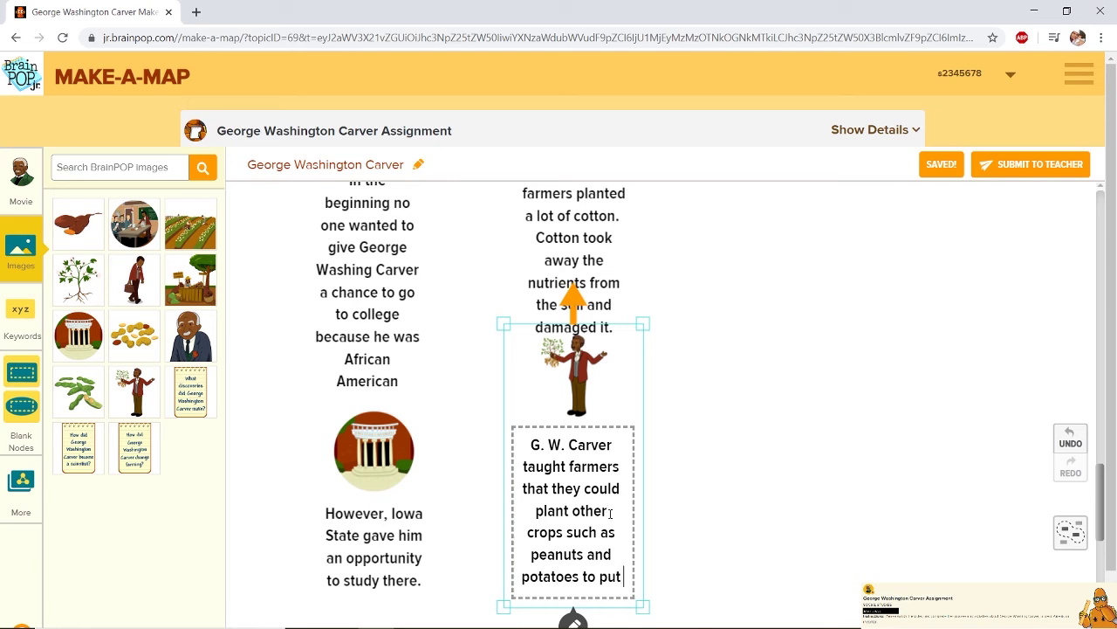
type(" back the")
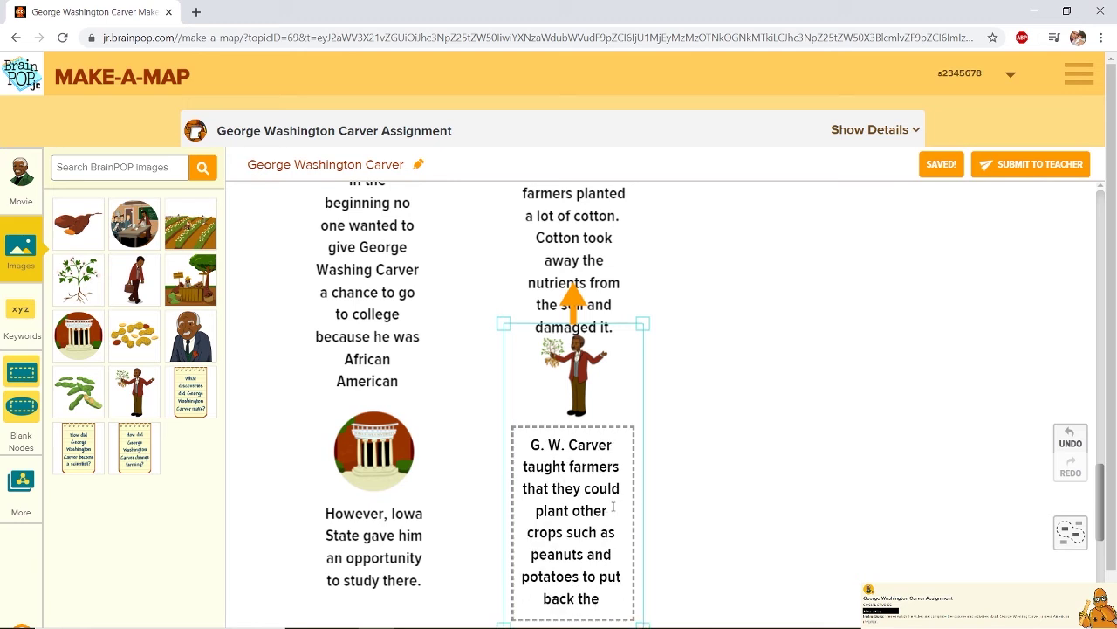
type(" nutrients")
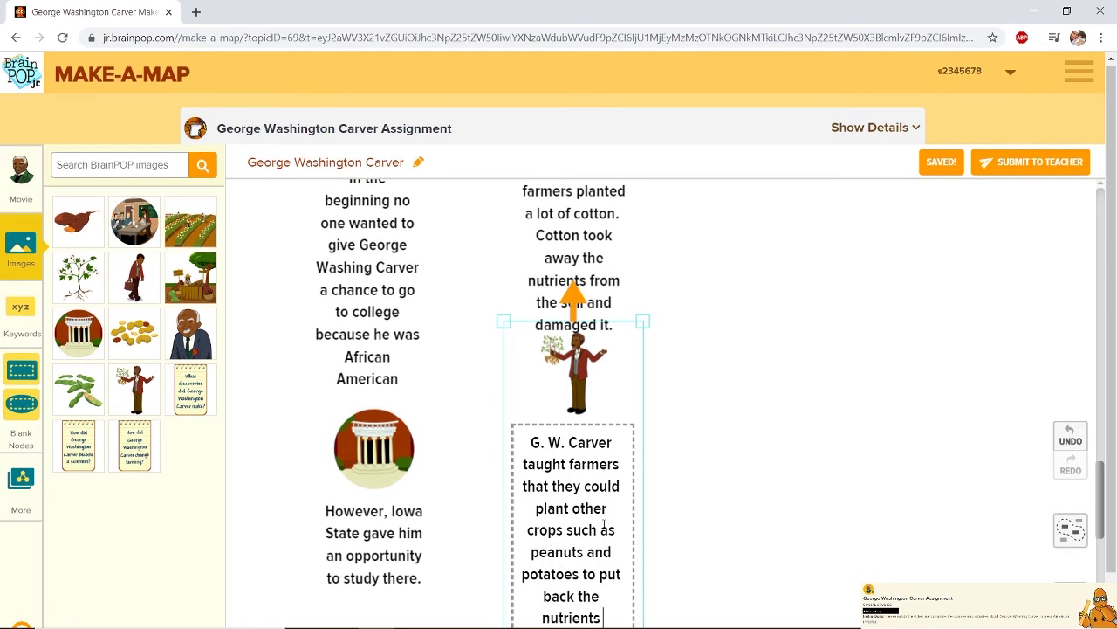
type(" in the")
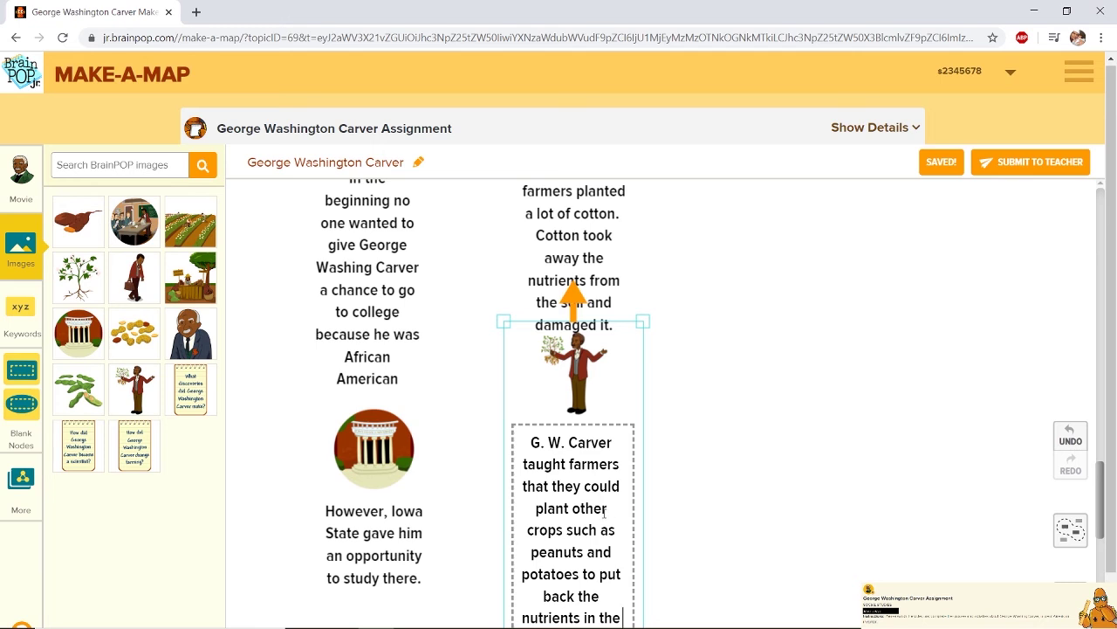
scroll(796, 510, "down", 1)
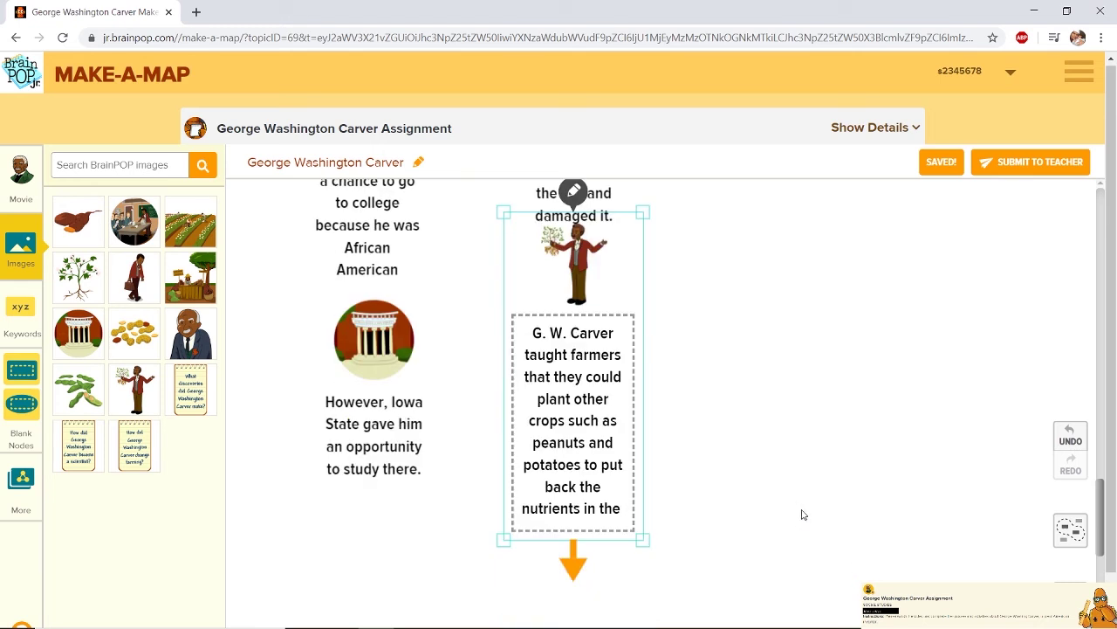
type("soil.")
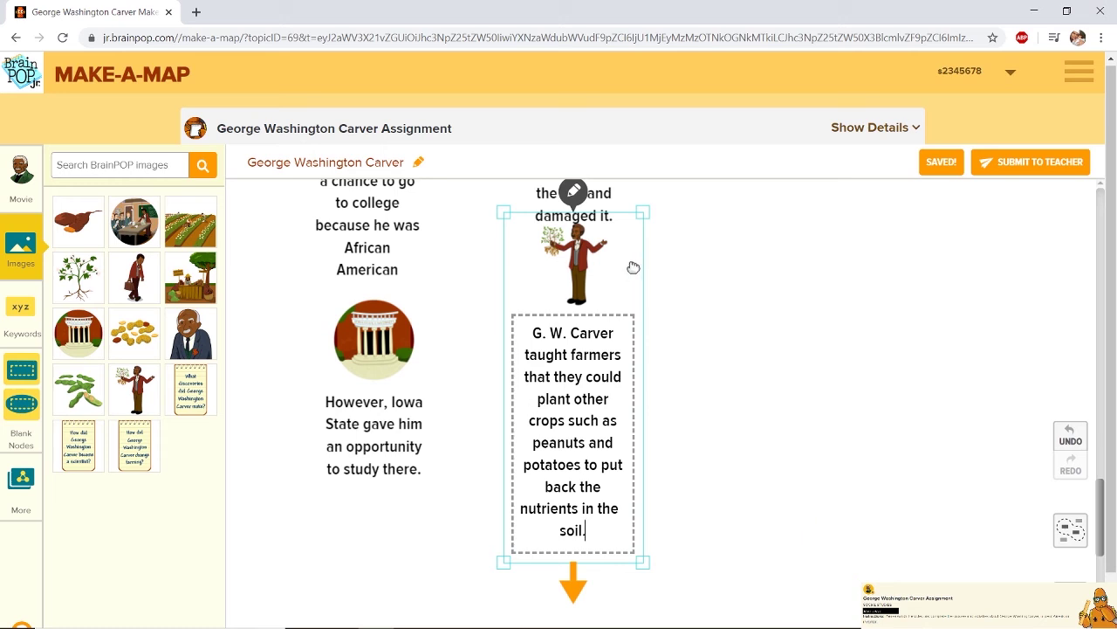
left_click(740, 393)
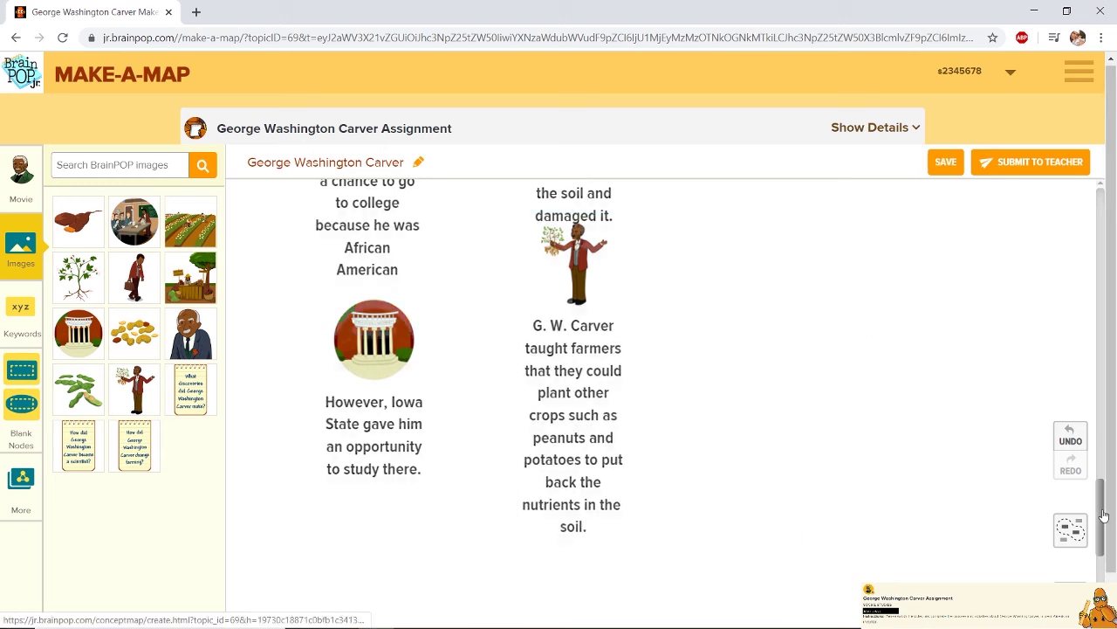
Step: Place the sweet potato image directly beneath the "What discoveries did George Washington Carver make?" notepad
left_click_drag(1112, 517, 1104, 440)
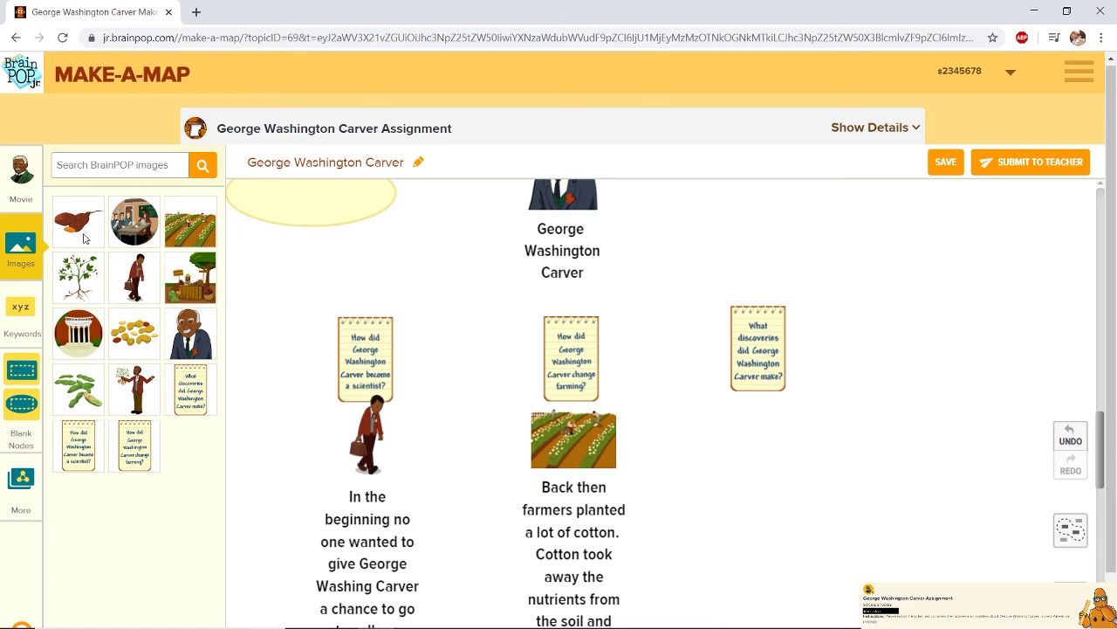
left_click_drag(79, 230, 722, 459)
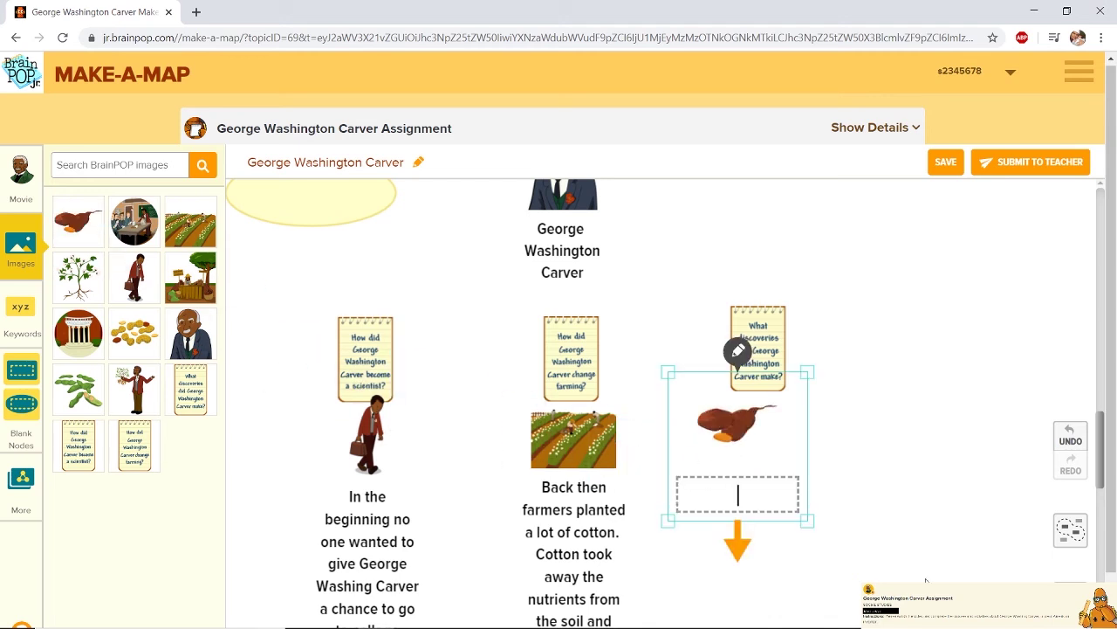
left_click_drag(740, 422, 763, 444)
Step: Begin the sweet potato image's caption with "G. W. Carver discovered over a"
left_click(785, 507)
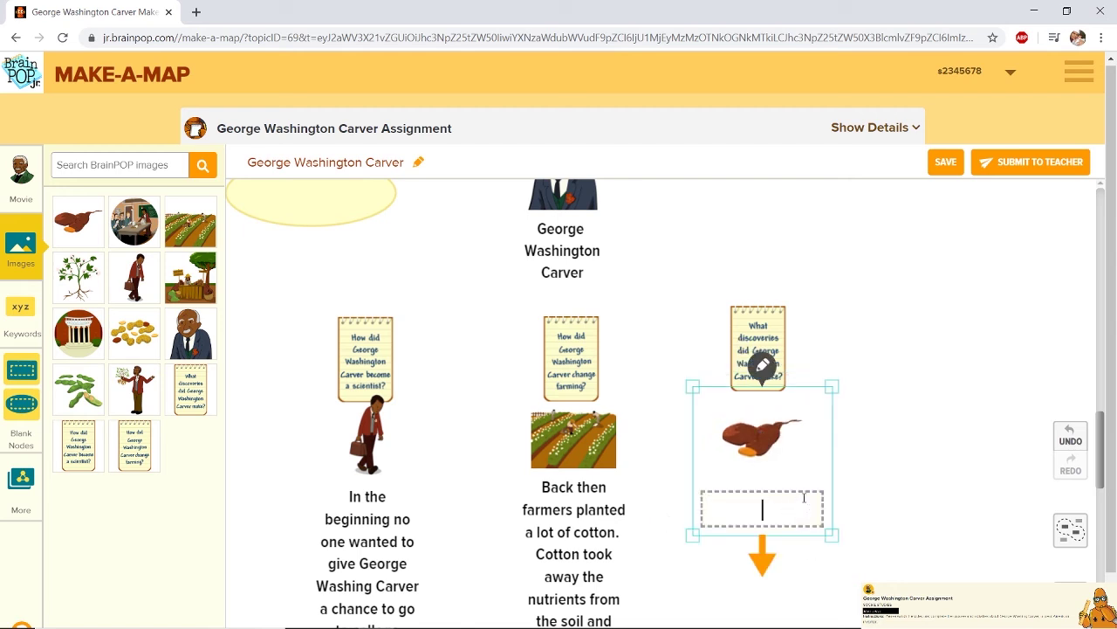
type("G")
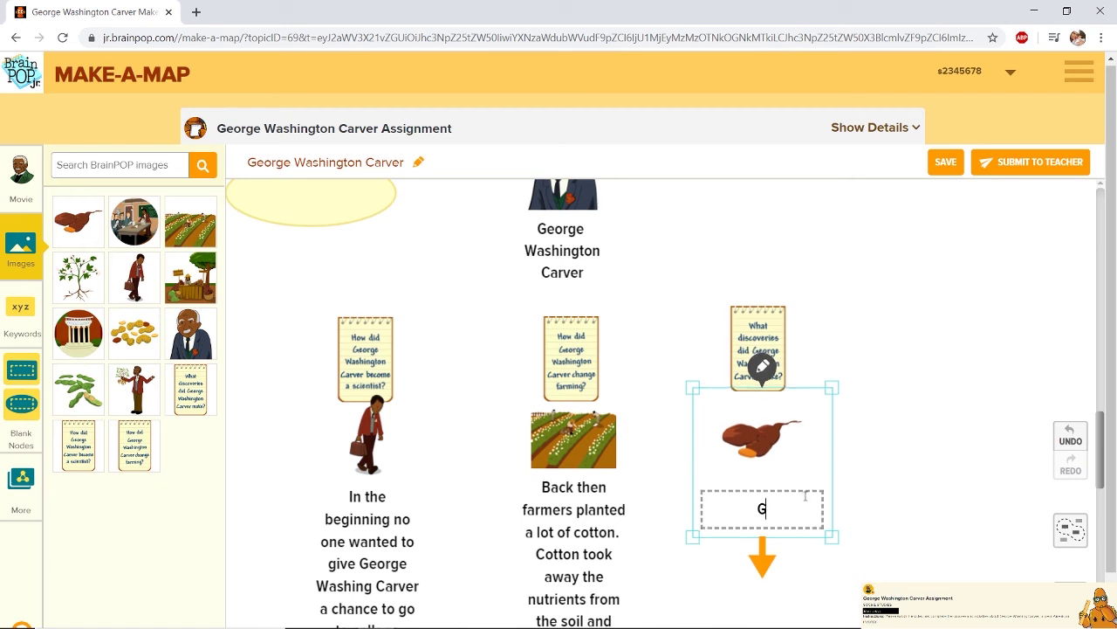
type(". W.")
type("Carver")
type(" in")
key("BackSpace")
key("BackSpace")
type("disco")
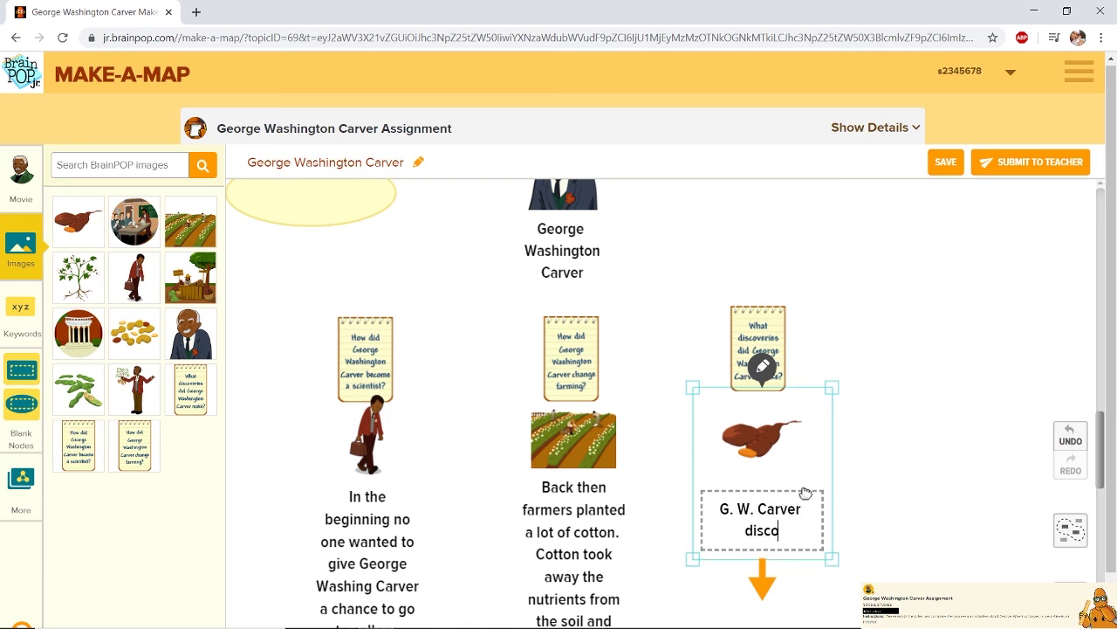
type("vered over")
type("a")
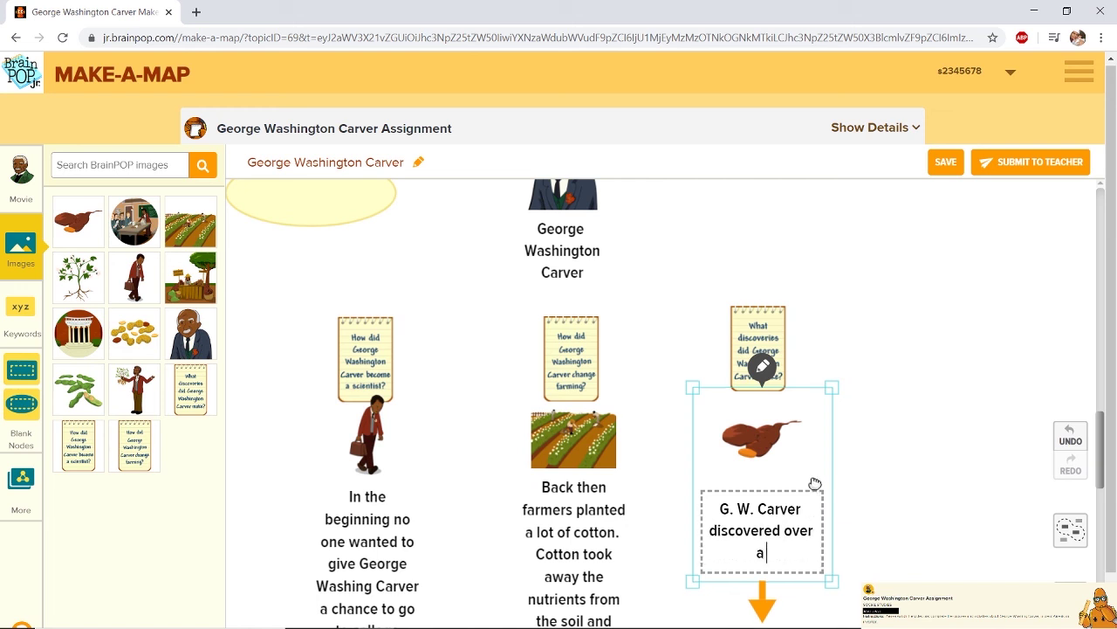
Step: Complete the sweet potato's caption with "hundred different ways to use peanuts." and deselect the image
type(" hundred diff")
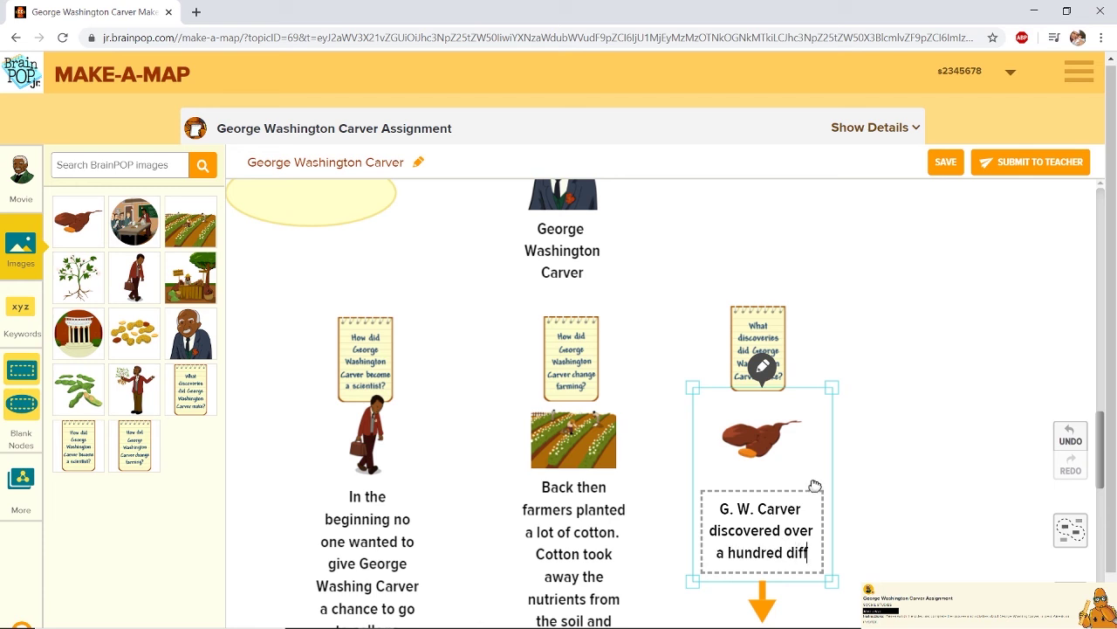
type("erent was")
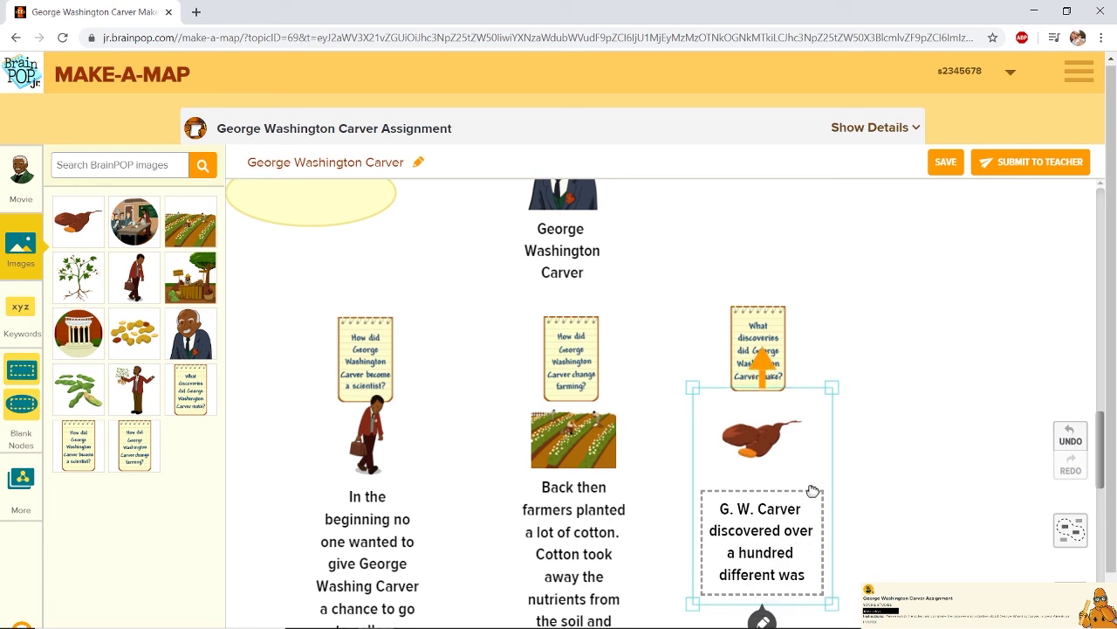
key("BackSpace")
type("ys to")
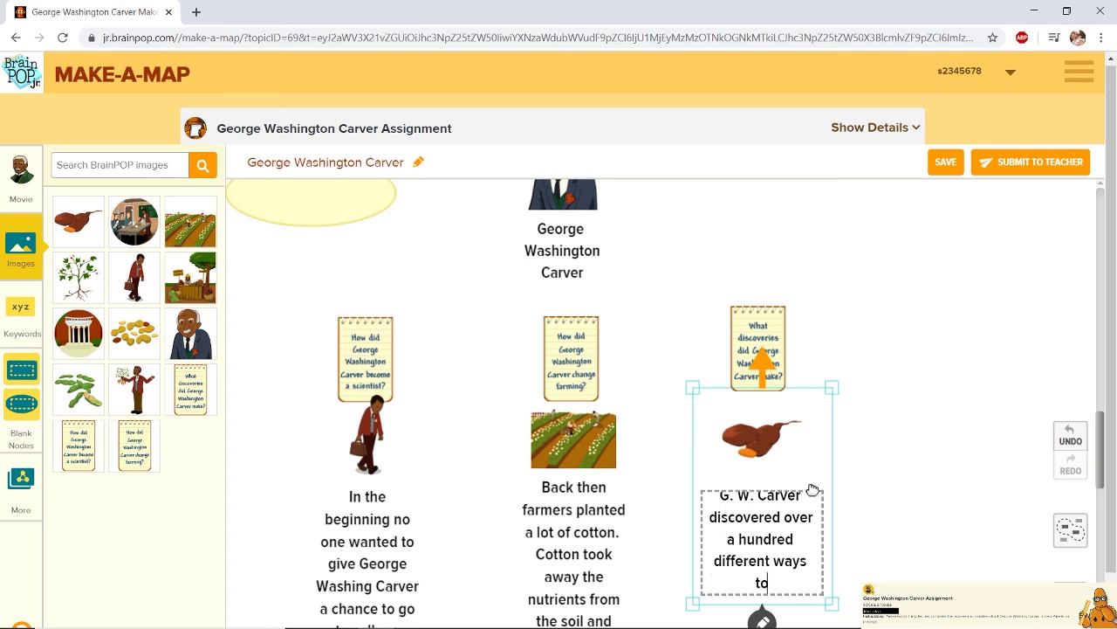
type(" use peanuts.")
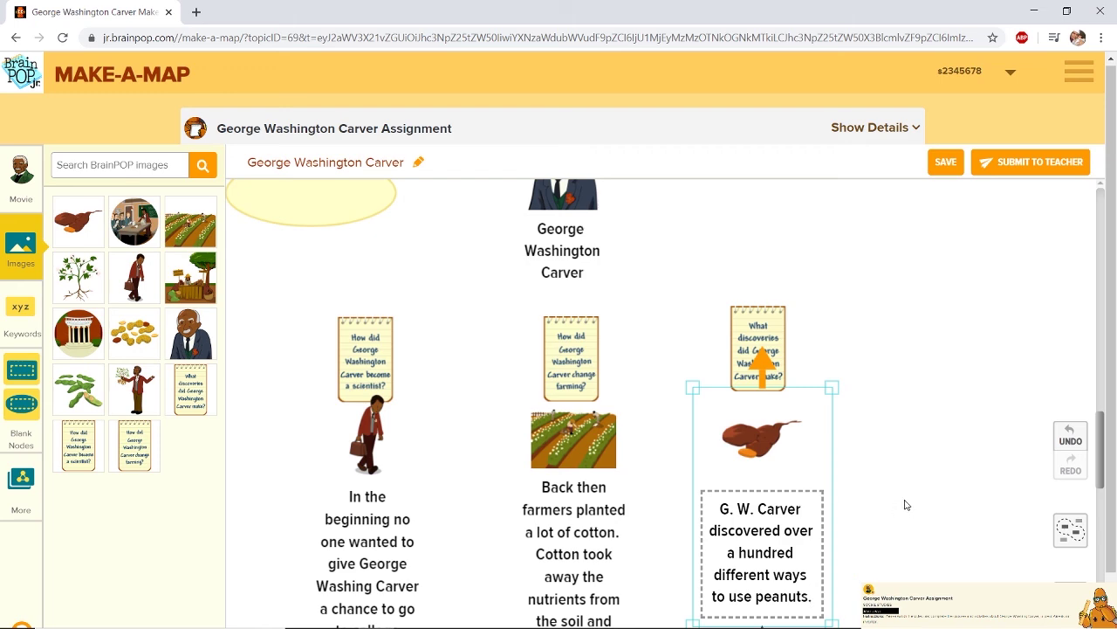
left_click(905, 504)
Step: Place the George Washington Carver portrait directly beneath the sweet potato's caption and begin its own caption with "He also taught"
scroll(903, 504, "down", 4)
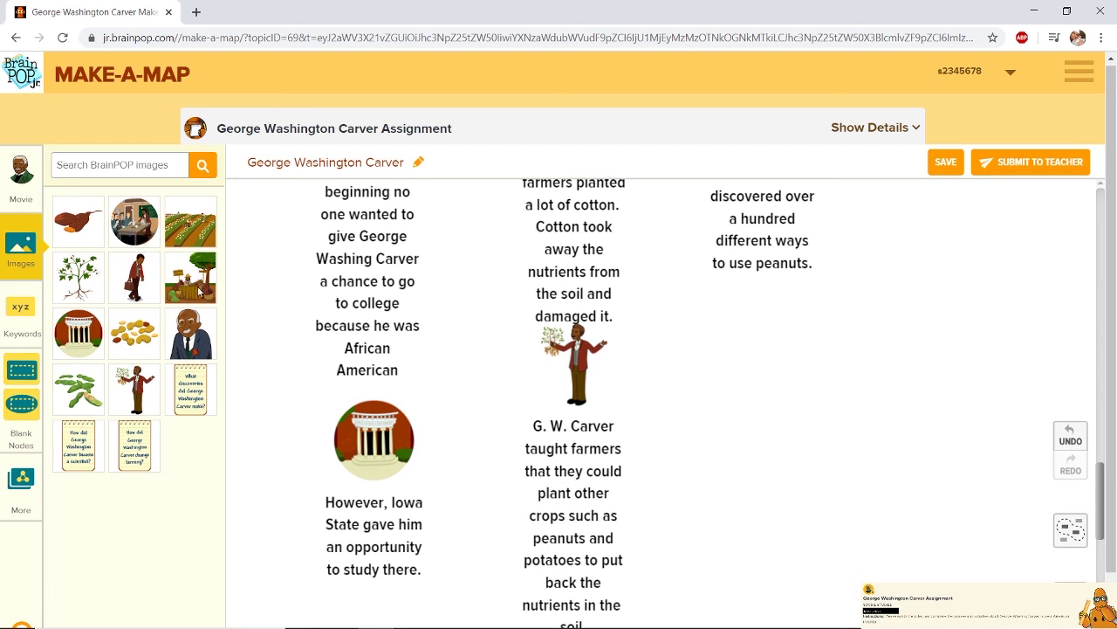
left_click_drag(198, 347, 767, 347)
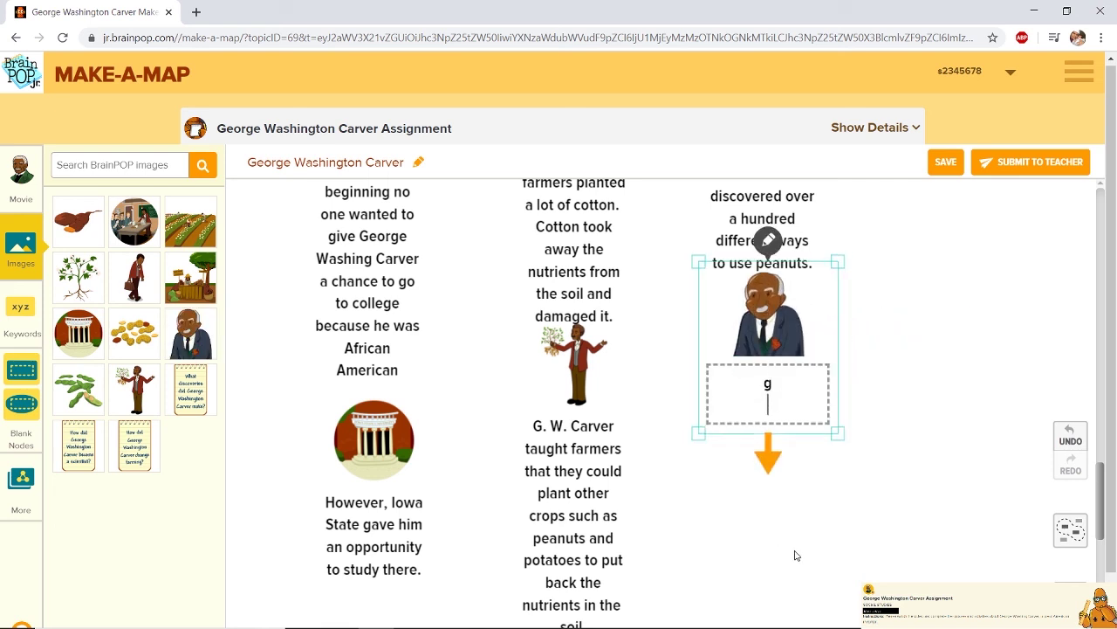
type("Ge")
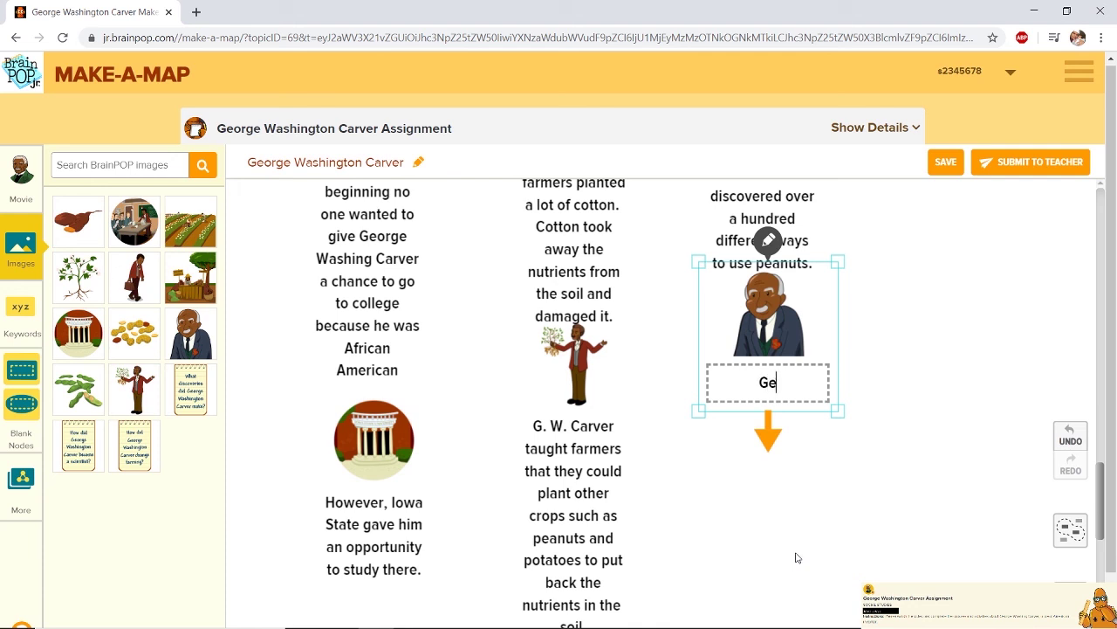
key("BackSpace")
key("BackSpace")
type("He")
type(" t")
key("BackSpace")
type("also taught")
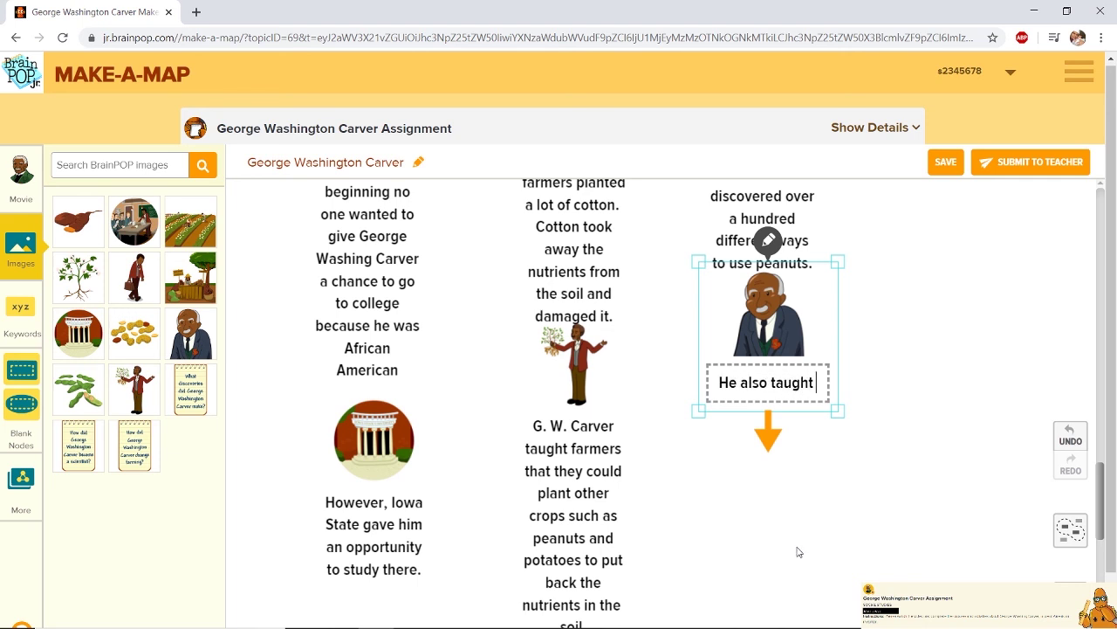
Step: Continue the portrait's caption with "farmers that they need to rotate their crops"
type(" farmer")
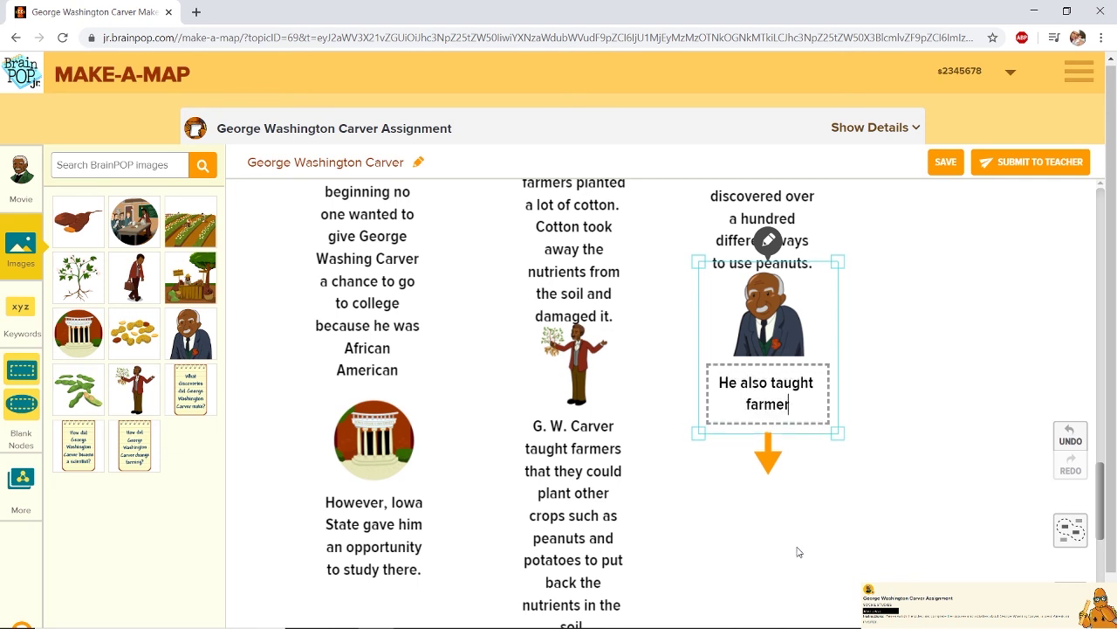
type("s that they t")
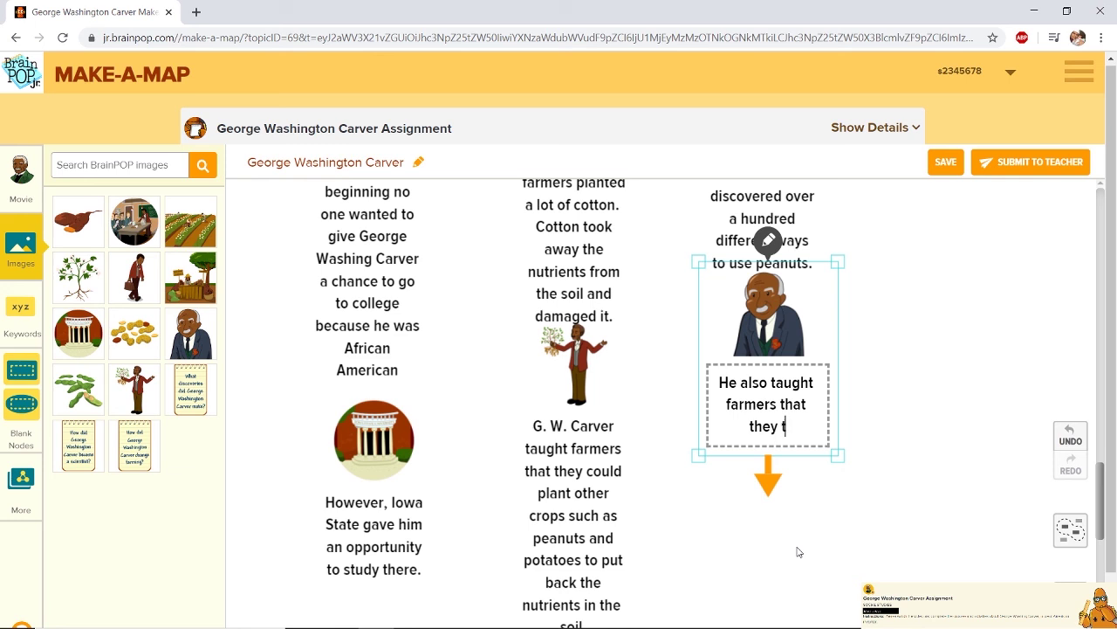
key("BackSpace")
type("need to rotate their")
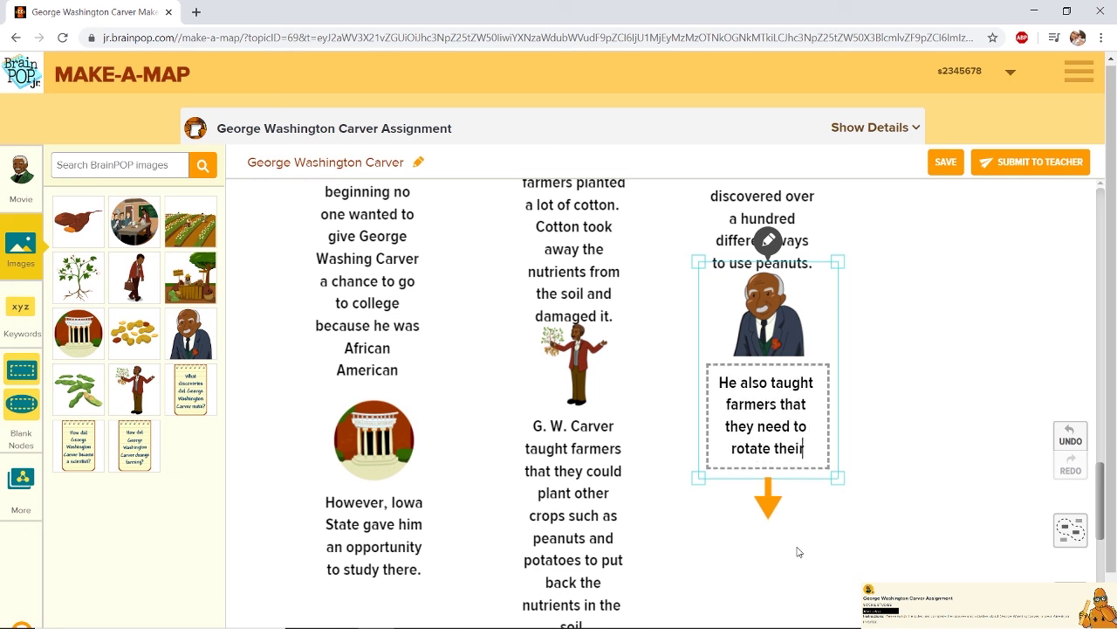
type(" crops to ")
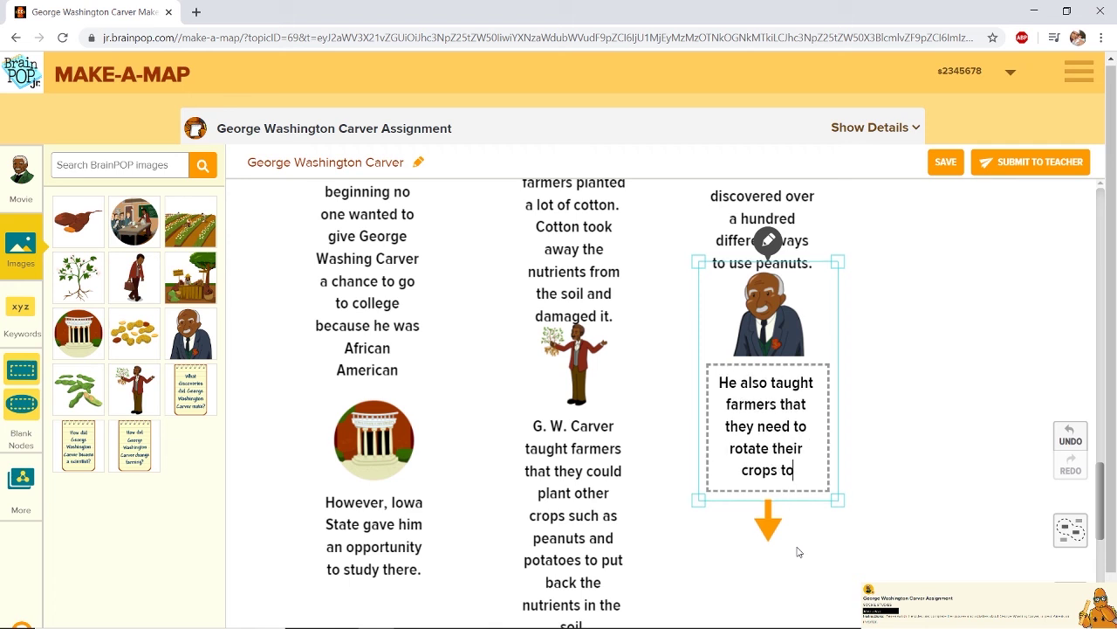
Step: Complete the portrait's caption with "to get a better harvest." and deselect the portrait
type("ge")
key("BackSpace")
key("BackSpace")
key("BackSpace")
key("BackSpace")
key("BackSpace")
type("to")
type(" get a")
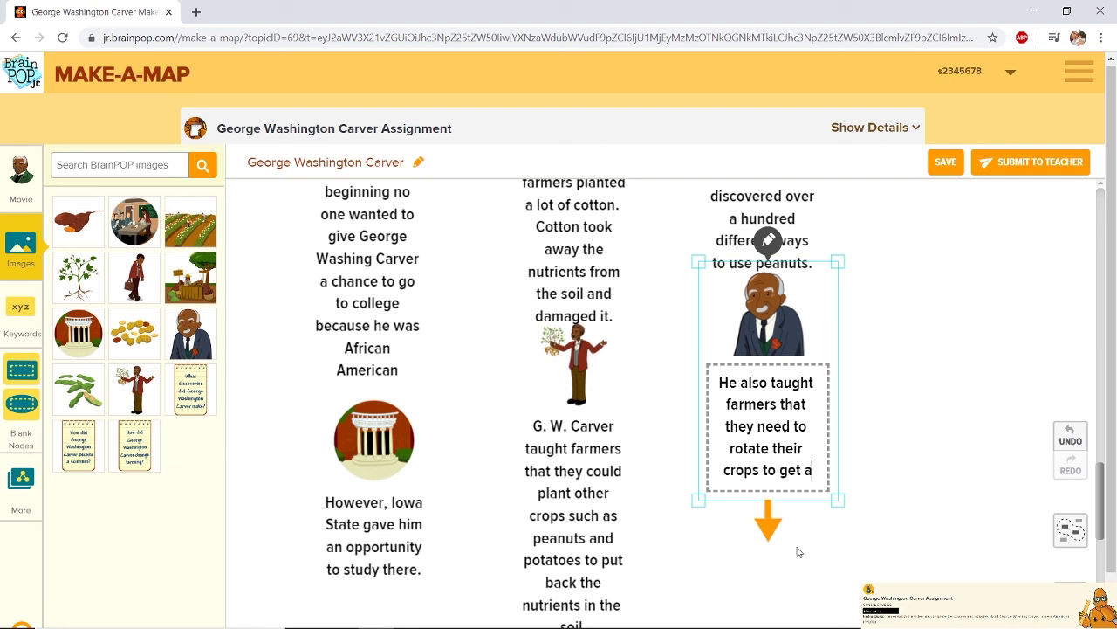
type(" better")
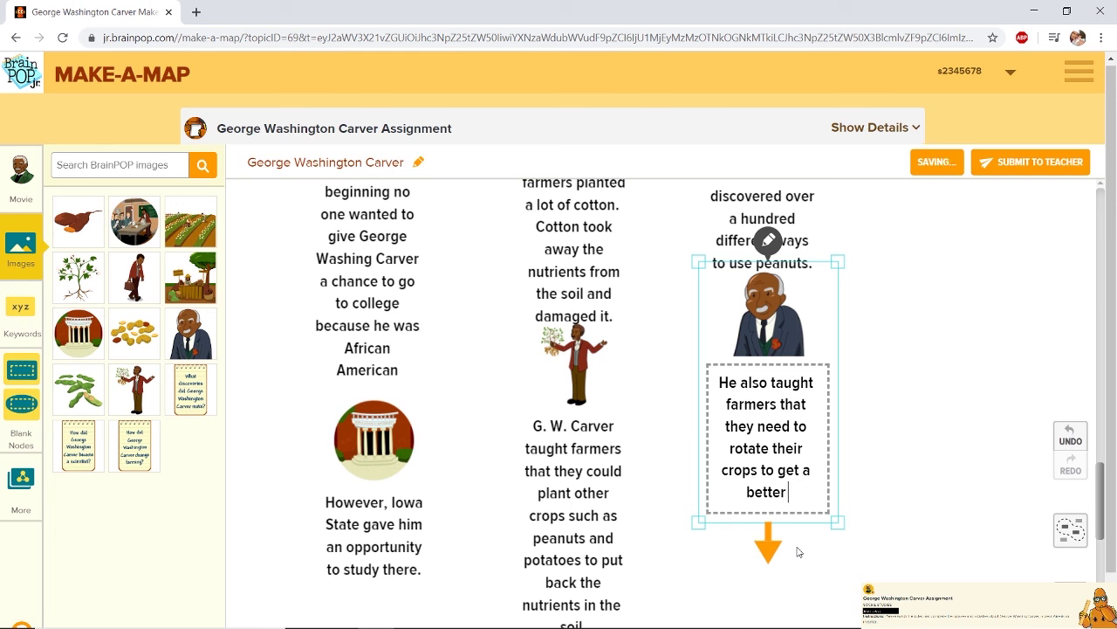
type(" harvest.")
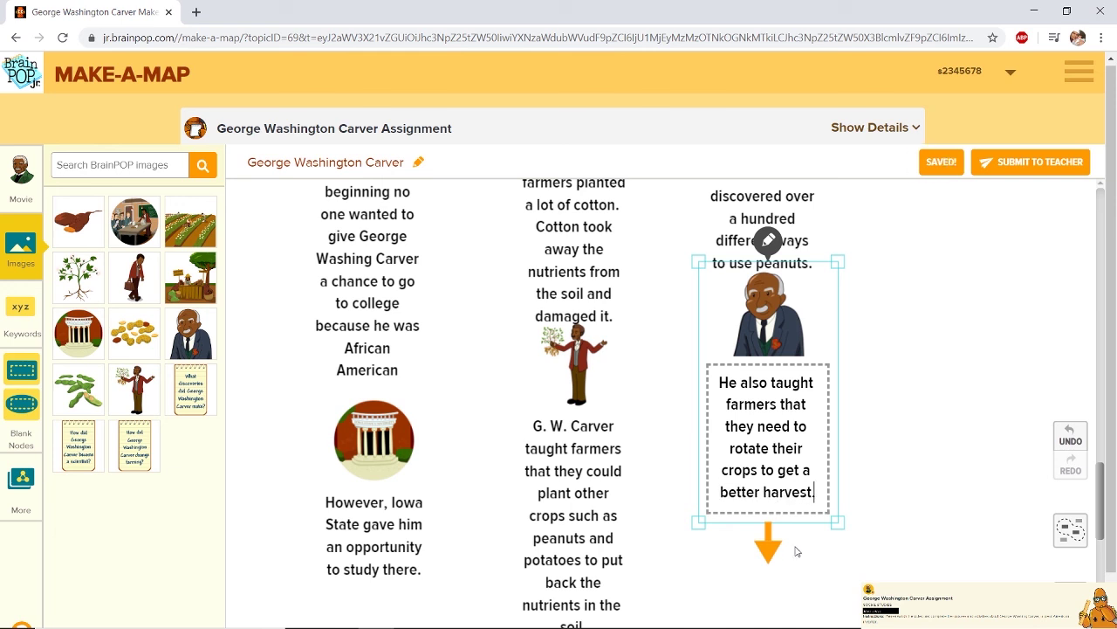
left_click(981, 405)
Step: Delete the empty yellow oval beside the George Washington Carver portrait under the map's title
scroll(900, 437, "up", 8)
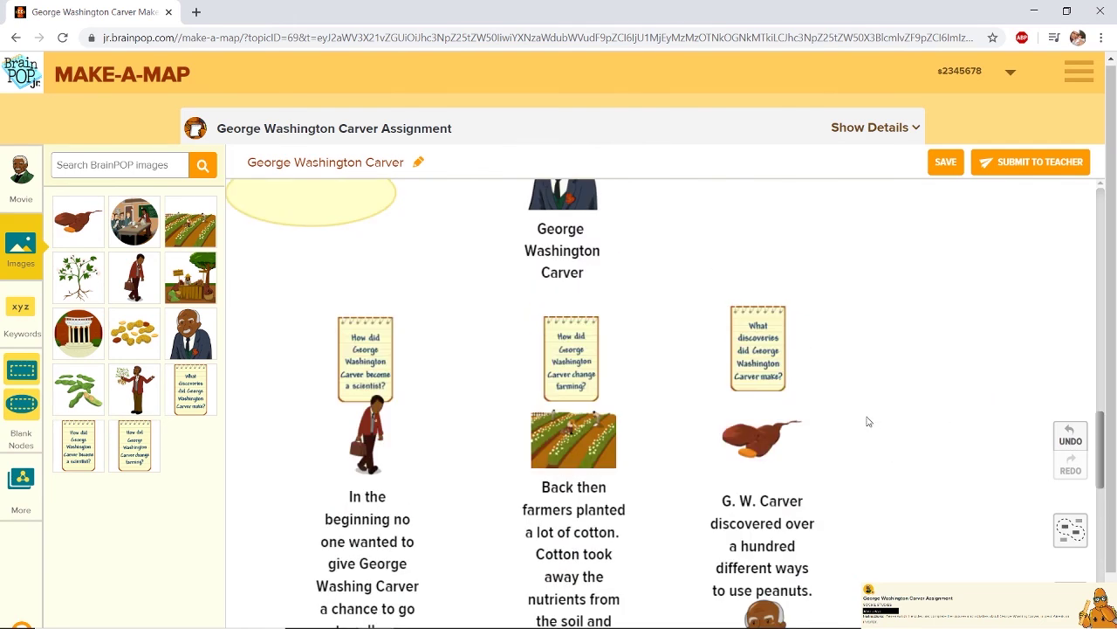
scroll(863, 416, "down", 1)
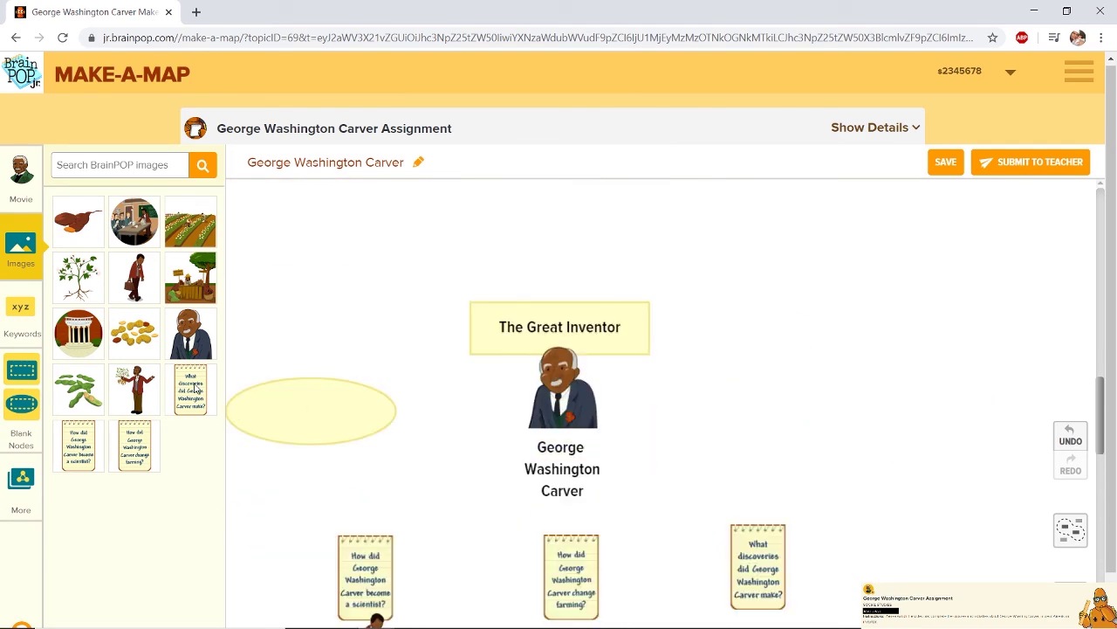
left_click(282, 404)
left_click(310, 349)
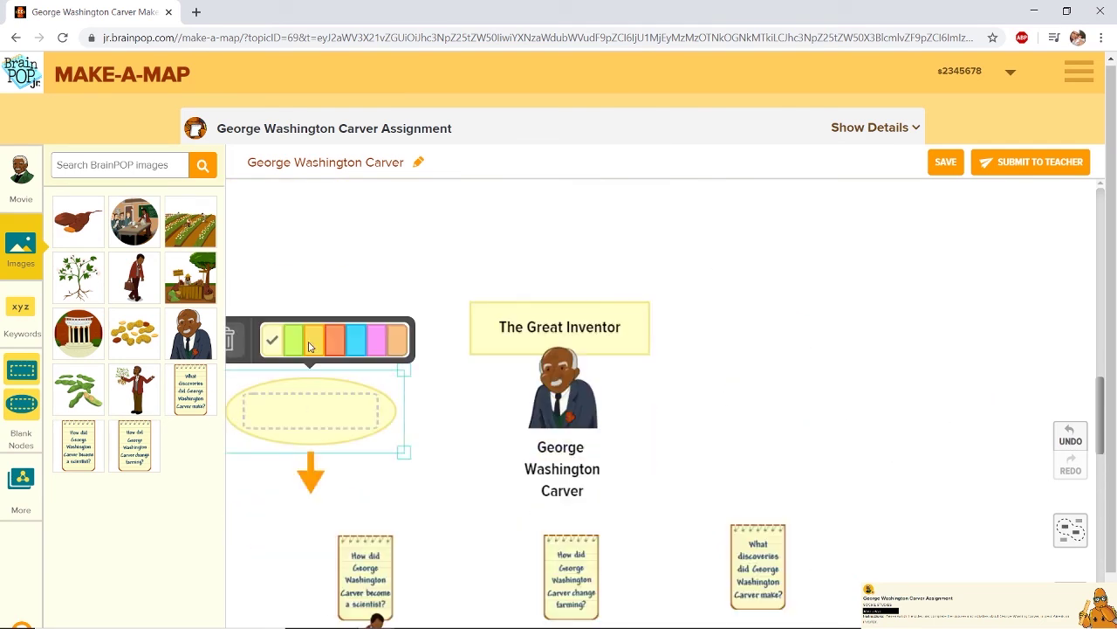
left_click(231, 340)
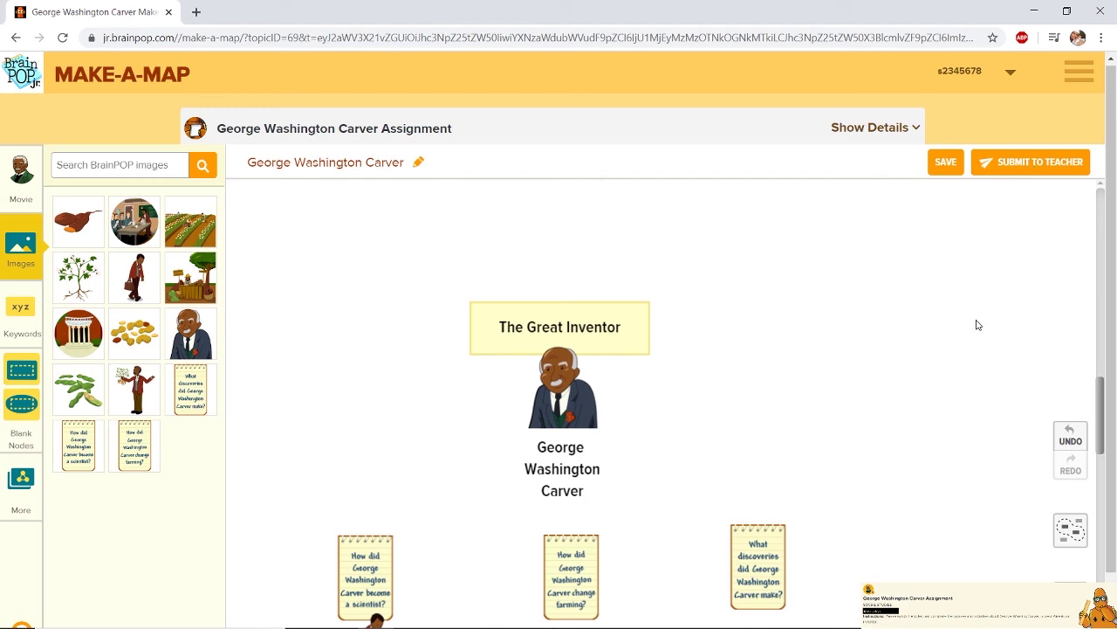
Step: Review the whole concept map from the title "The Great Inventor" down to the last captions under each question note
scroll(976, 332, "down", 6)
scroll(972, 373, "up", 4)
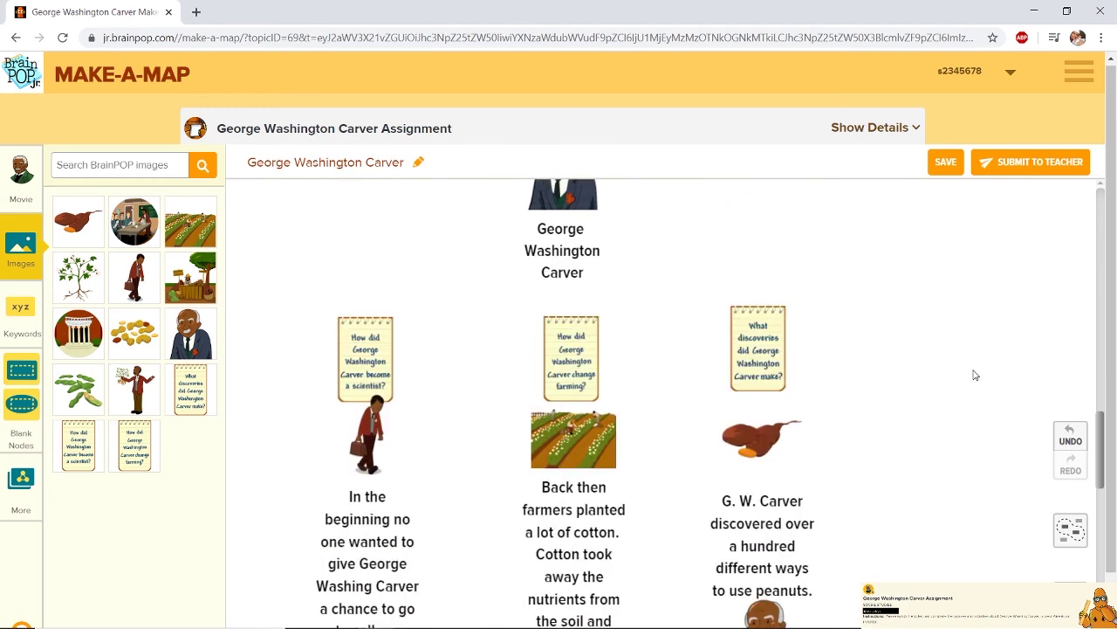
scroll(976, 375, "up", 3)
scroll(974, 367, "down", 10)
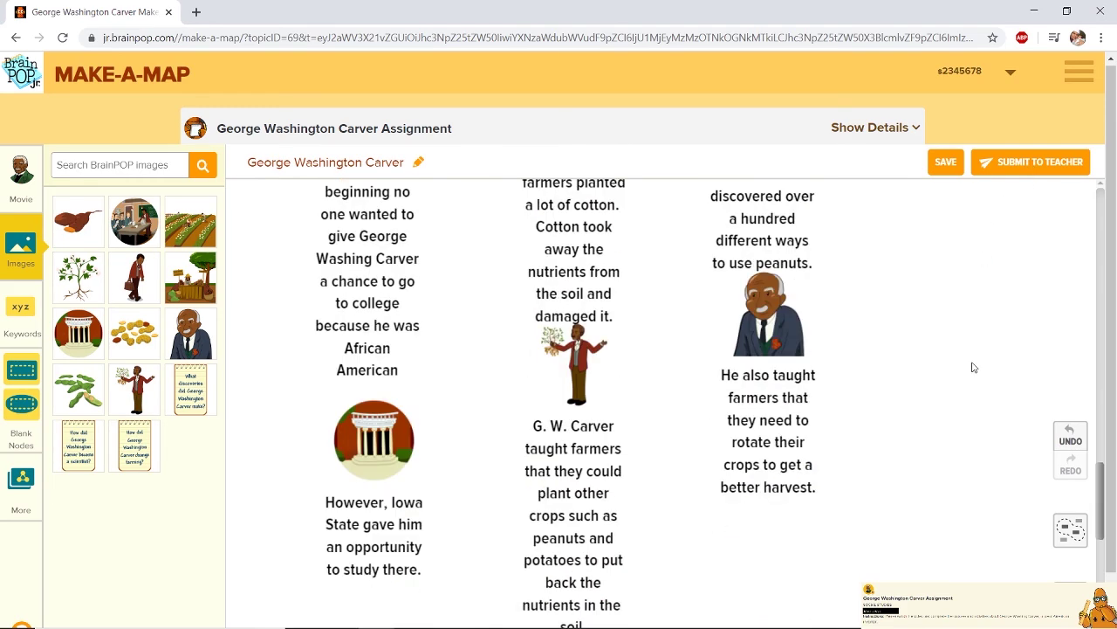
scroll(974, 368, "up", 5)
scroll(969, 411, "down", 1)
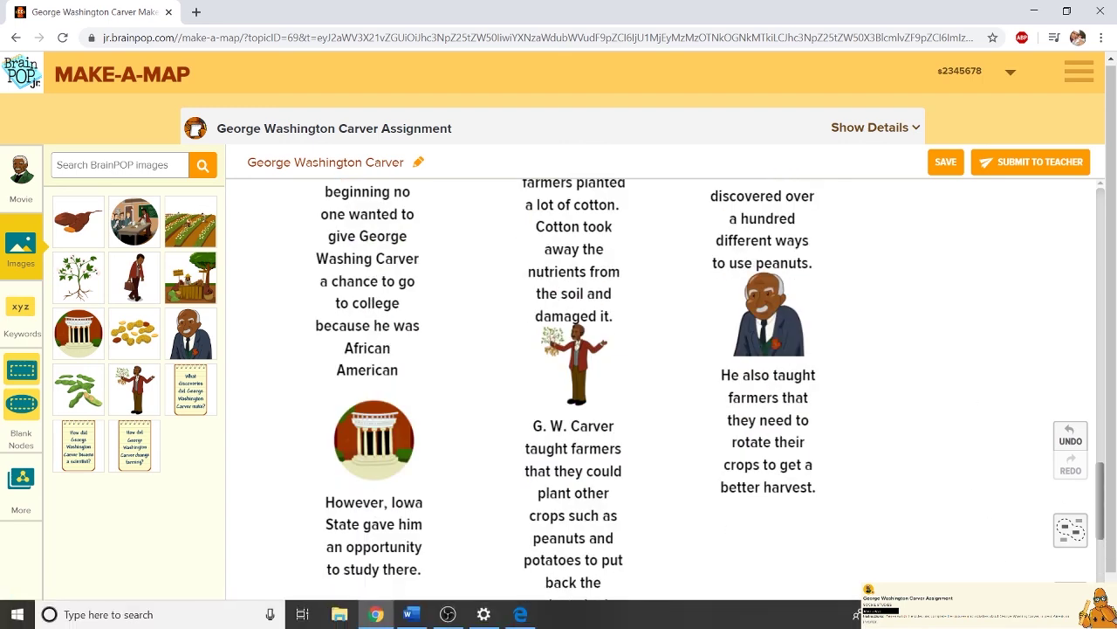
scroll(1050, 527, "down", 3)
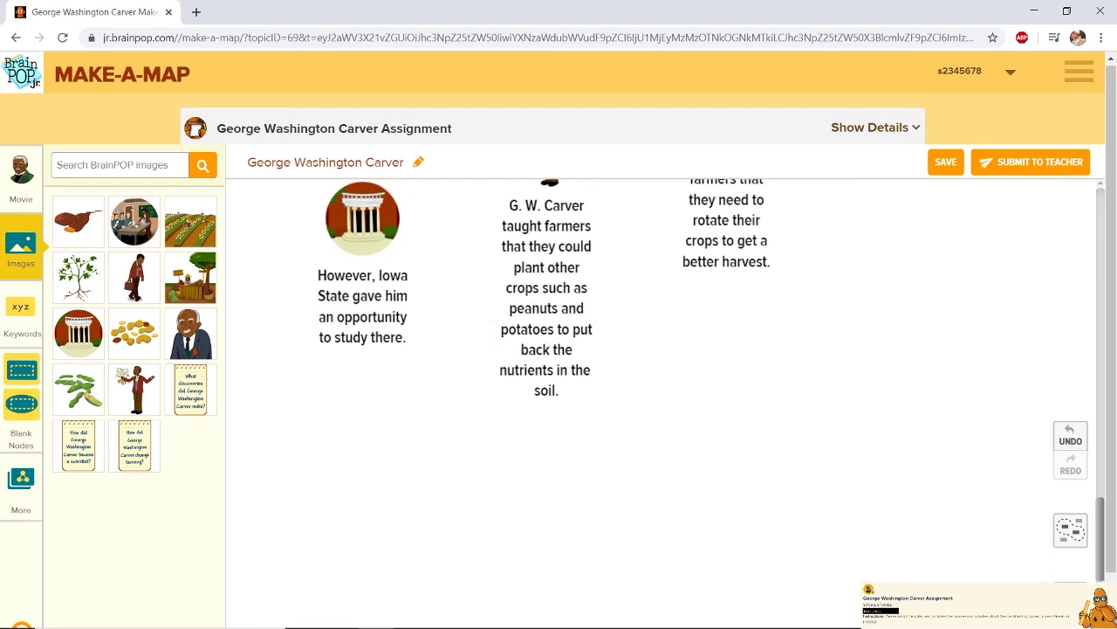
scroll(767, 334, "up", 4)
scroll(767, 334, "up", 3)
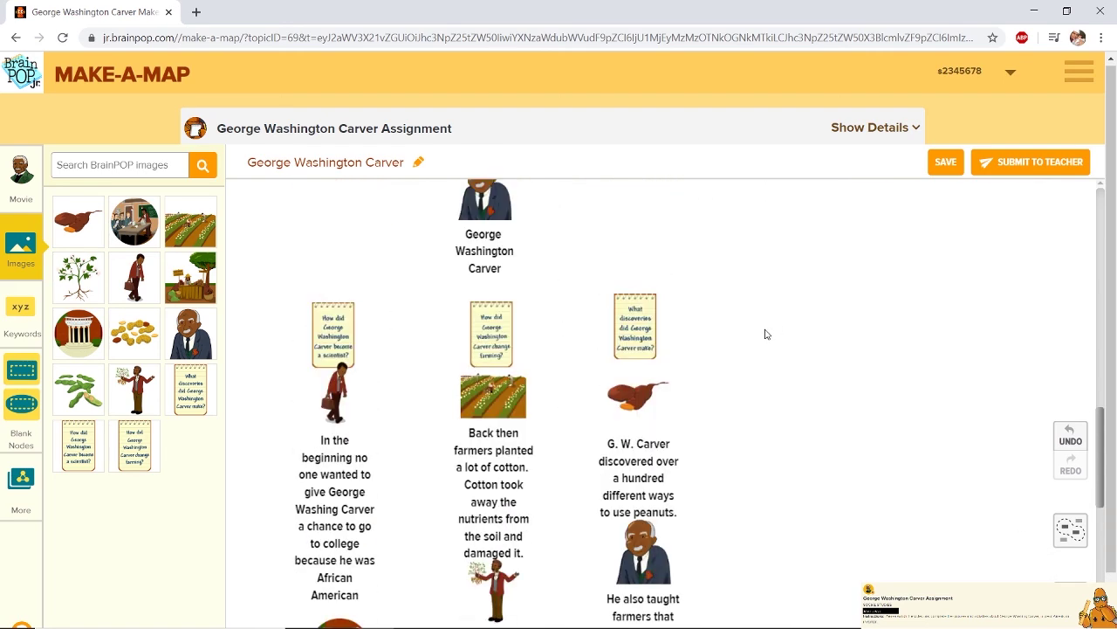
scroll(767, 334, "down", 4)
scroll(767, 335, "up", 3)
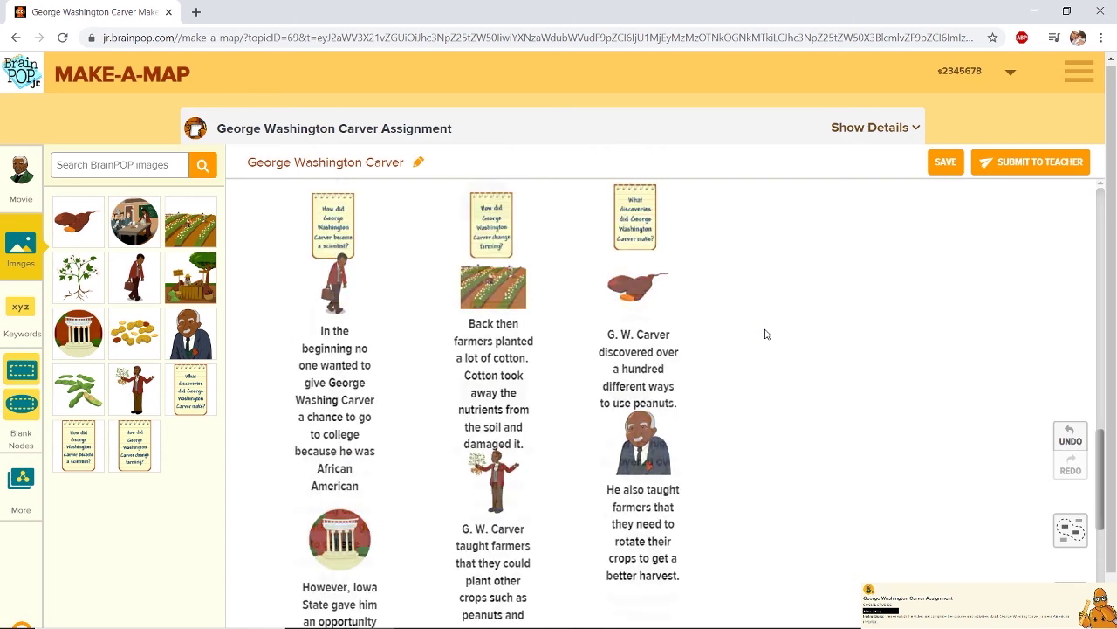
scroll(758, 285, "up", 2)
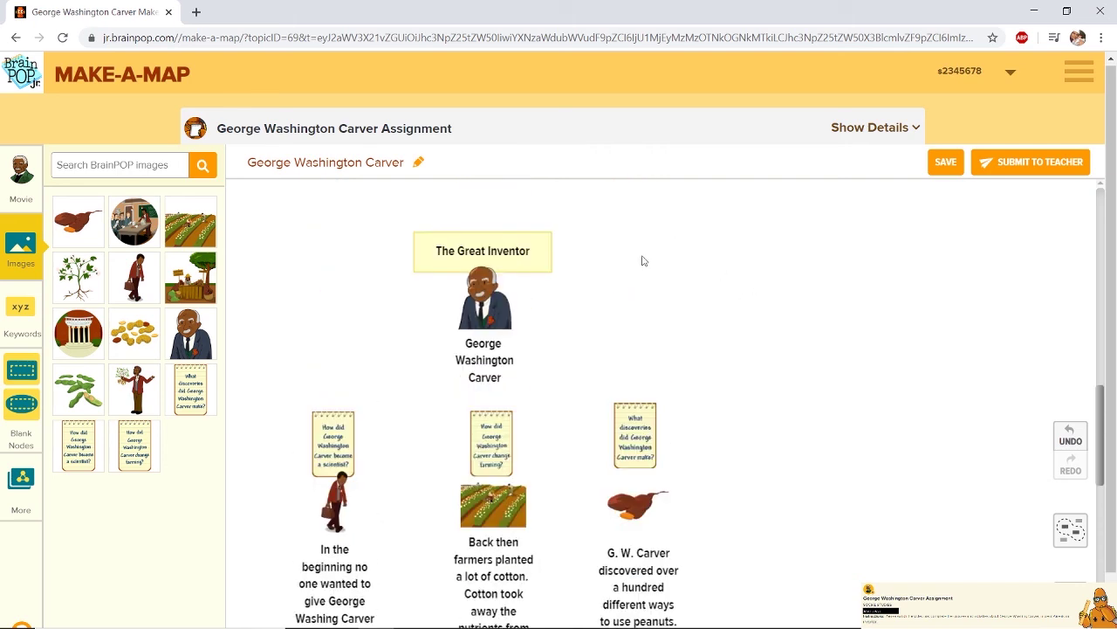